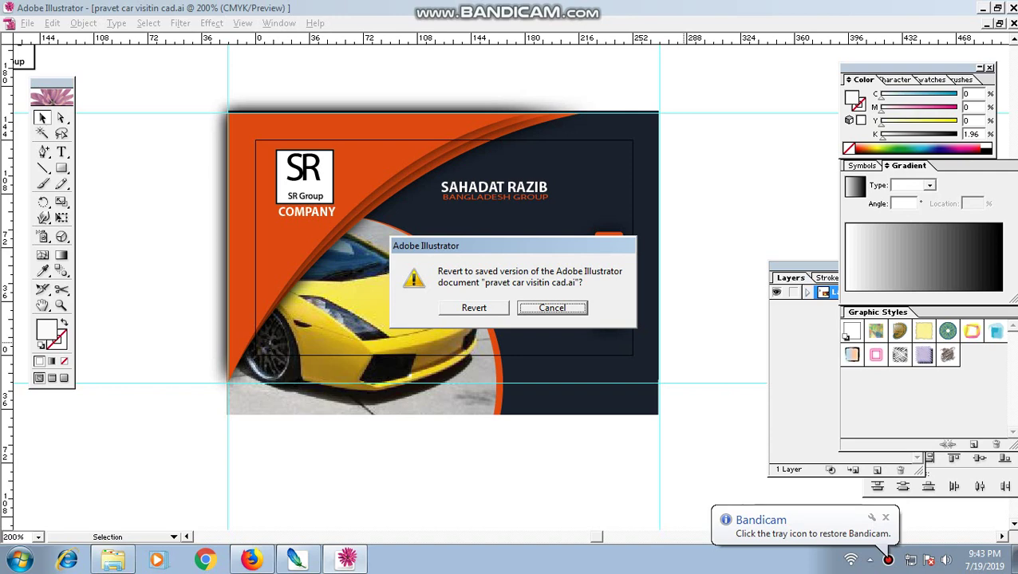
# Step: Revert the document to its saved version and zoom in on the business card
pyautogui.press('Tab')
pyautogui.press('Return')
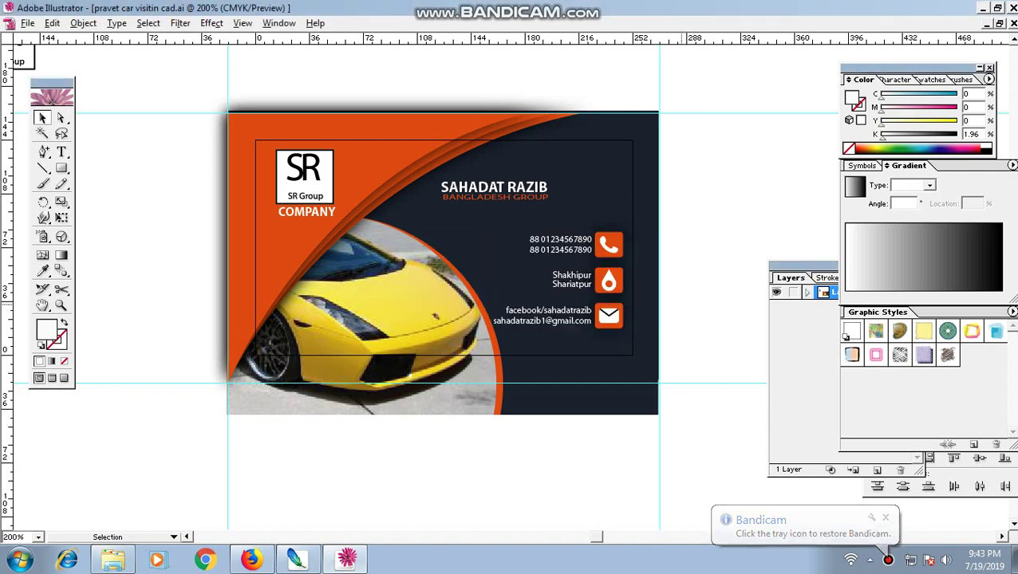
pyautogui.hotkey('ctrl', '+')
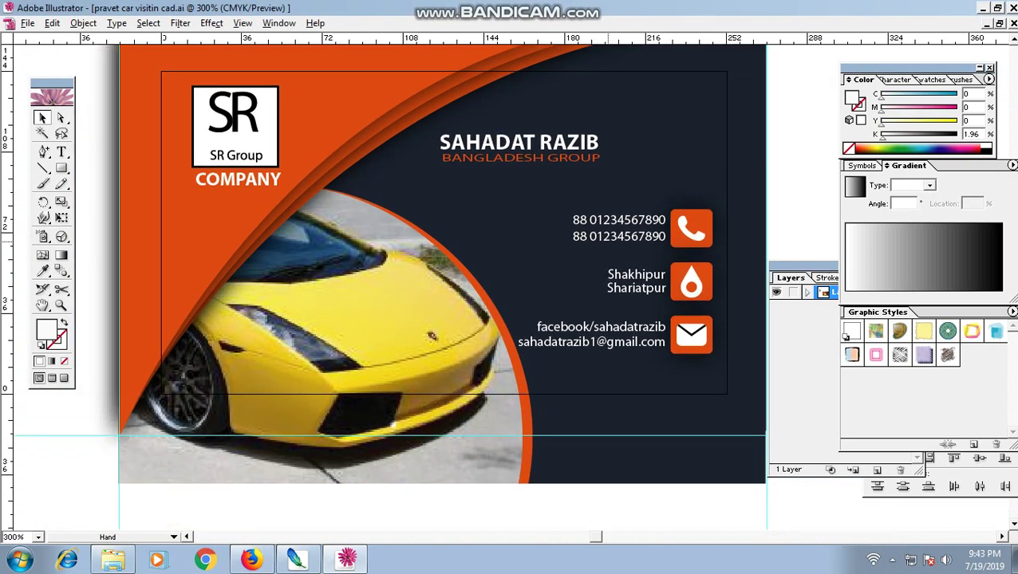
pyautogui.moveTo(852, 461); pyautogui.dragTo(890, 558)
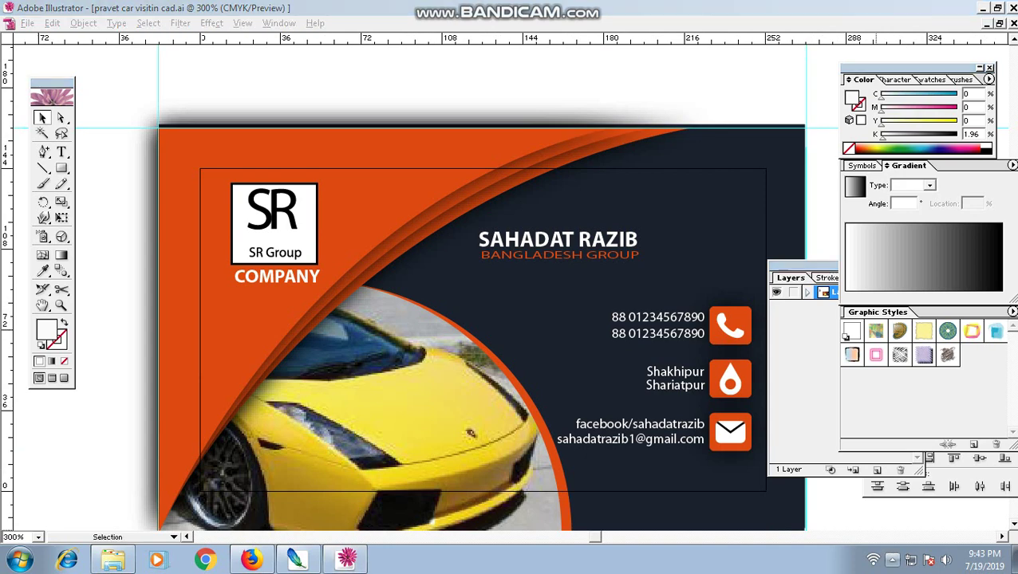
pyautogui.moveTo(639, 425); pyautogui.dragTo(570, 291)
pyautogui.click(570, 291)
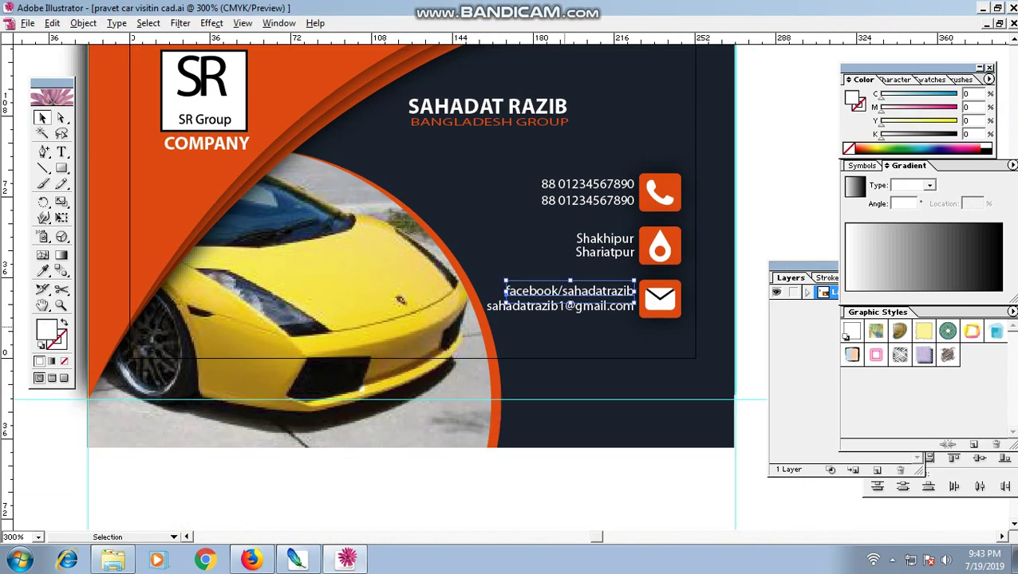
pyautogui.hotkey('ctrl', '-')
pyautogui.hotkey('ctrl', '-')
# Step: Delete the contact lines, logo, name, orange arc, swoosh, car photo and background
pyautogui.moveTo(667, 122); pyautogui.dragTo(494, 319)
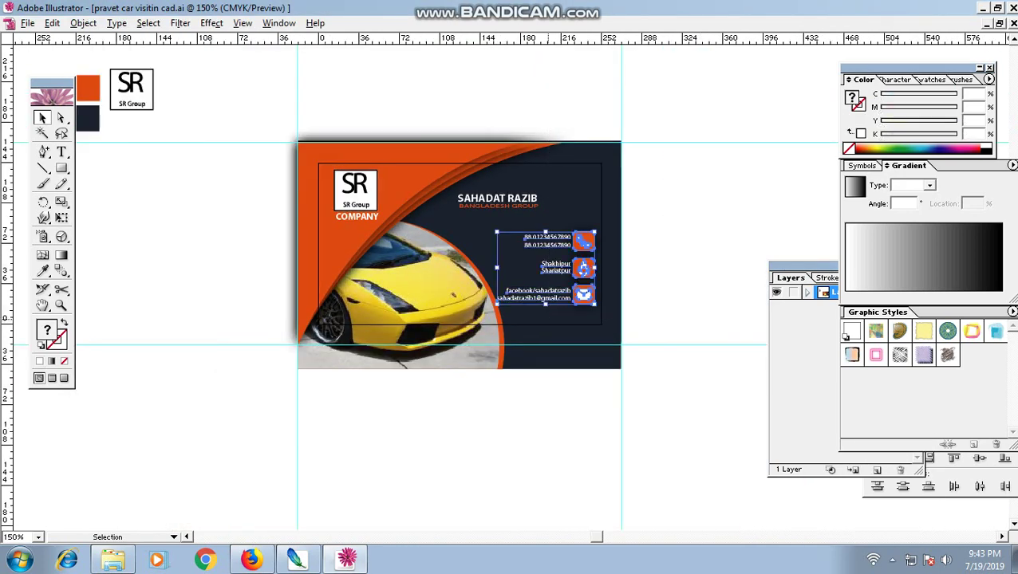
pyautogui.press('Delete')
pyautogui.moveTo(627, 121); pyautogui.dragTo(294, 288)
pyautogui.press('Delete')
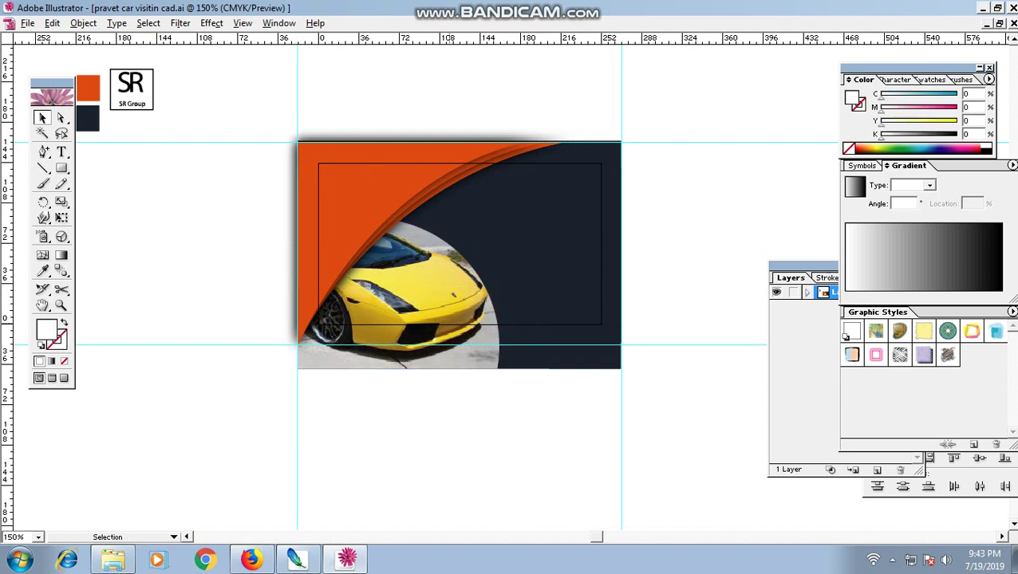
pyautogui.moveTo(667, 113); pyautogui.dragTo(367, 375)
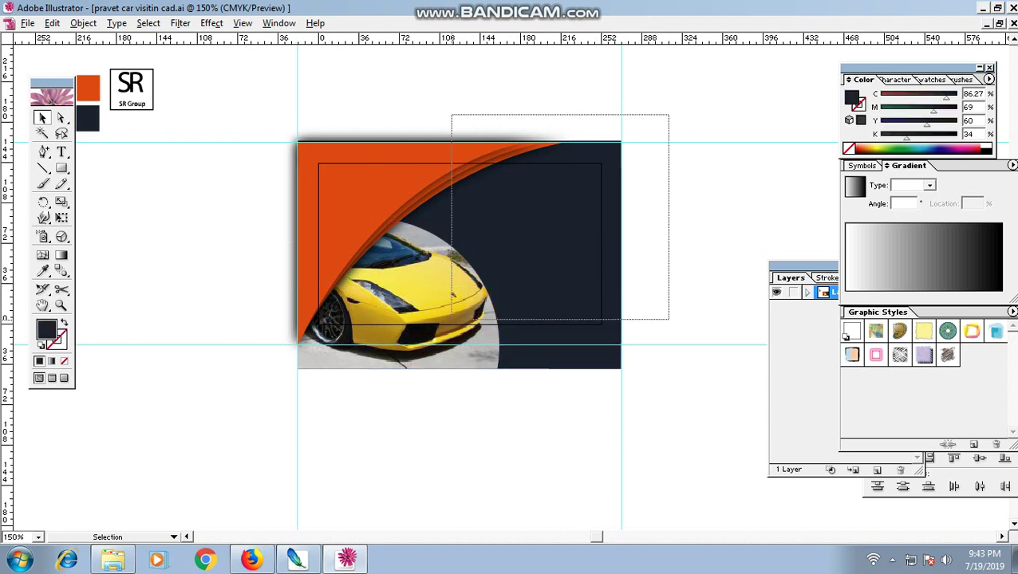
pyautogui.press('Delete')
# Step: At 200% zoom, draw a navy rectangle spanning the empty card outline corner to corner
pyautogui.moveTo(638, 132); pyautogui.dragTo(260, 423)
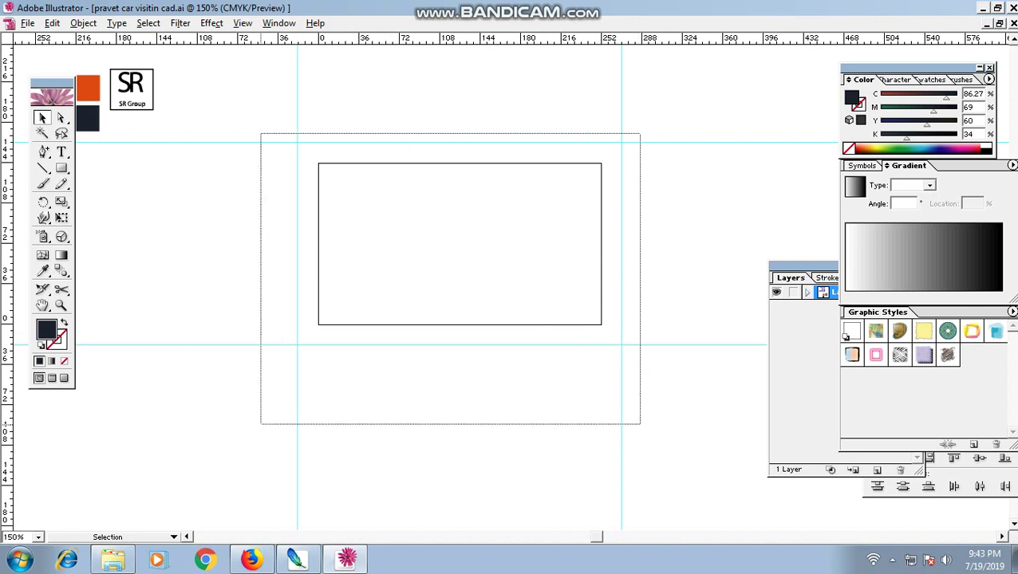
pyautogui.hotkey('ctrl', '+')
pyautogui.moveTo(559, 319); pyautogui.dragTo(448, 268)
pyautogui.press('m')
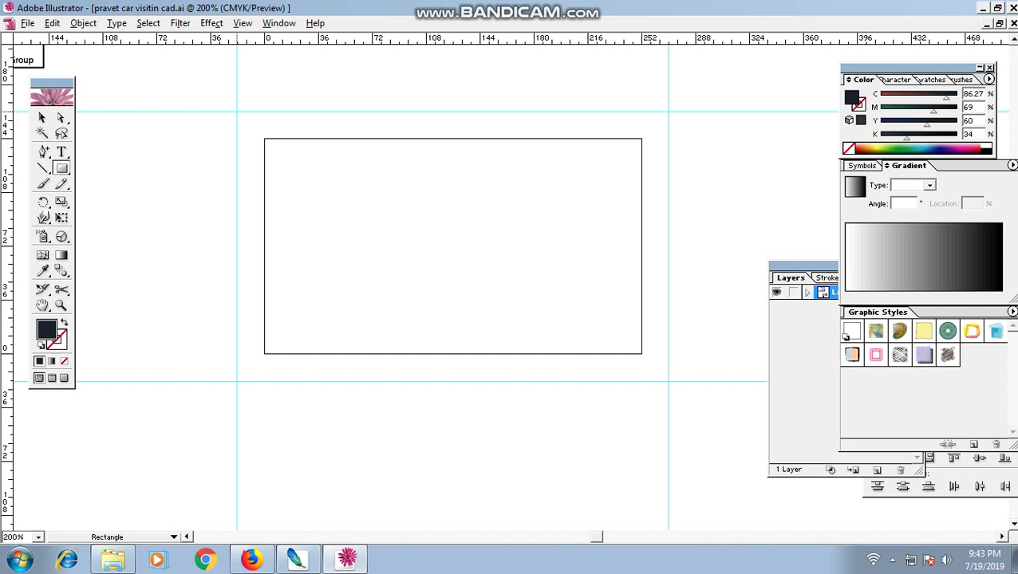
pyautogui.moveTo(236, 112); pyautogui.dragTo(668, 380)
pyautogui.moveTo(453, 246); pyautogui.dragTo(462, 281)
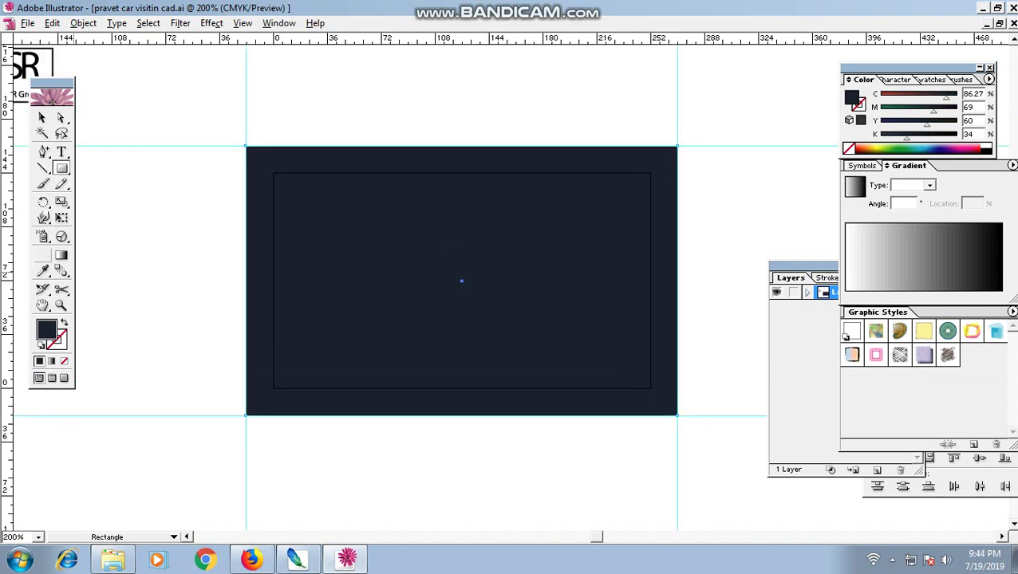
# Step: Try drawing the curved edge with the Pen tool, undoing the failed attempts
pyautogui.press('p')
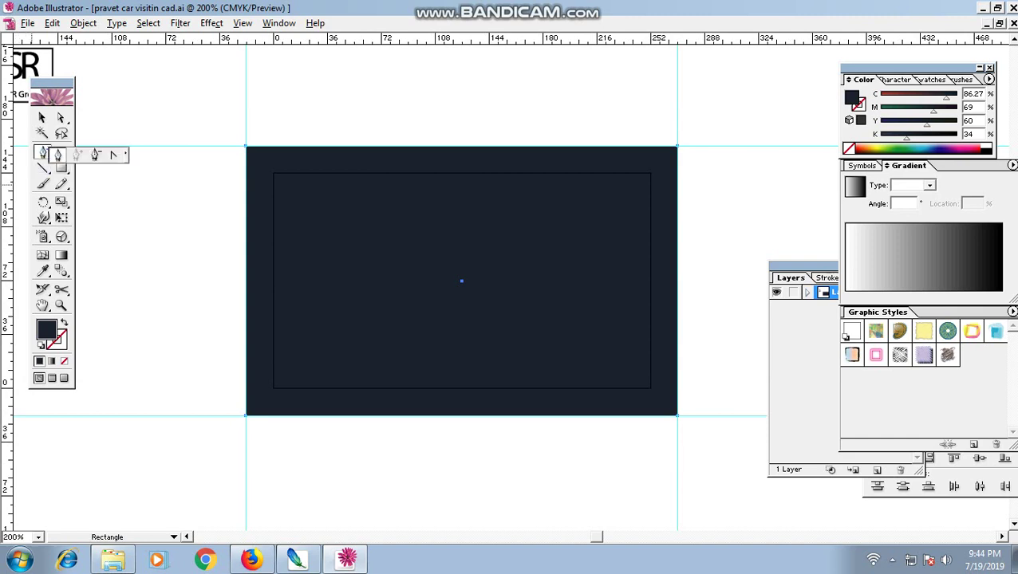
pyautogui.click(43, 153)
pyautogui.press('-')
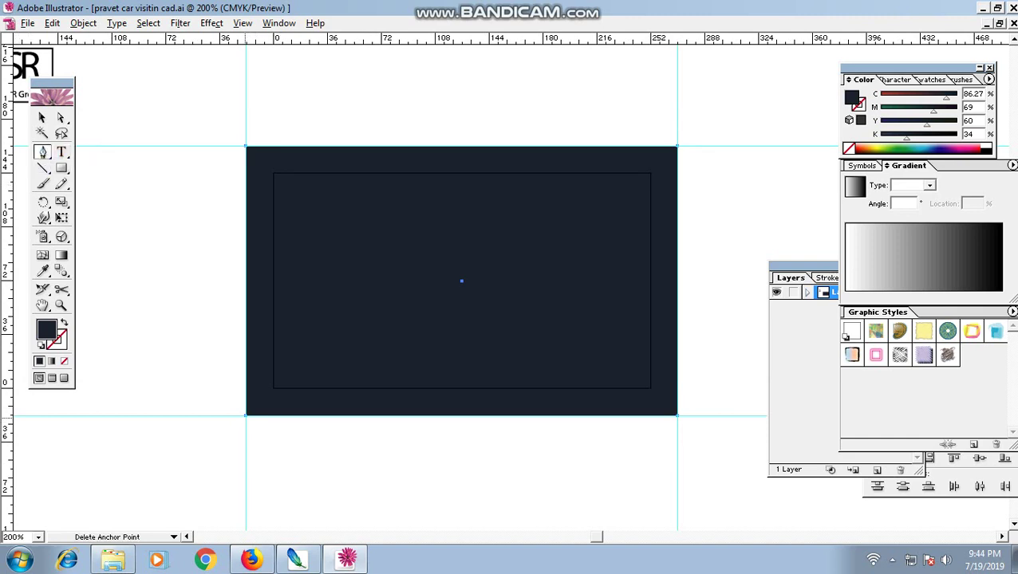
pyautogui.click(245, 415)
pyautogui.hotkey('ctrl', 'z')
pyautogui.press('p')
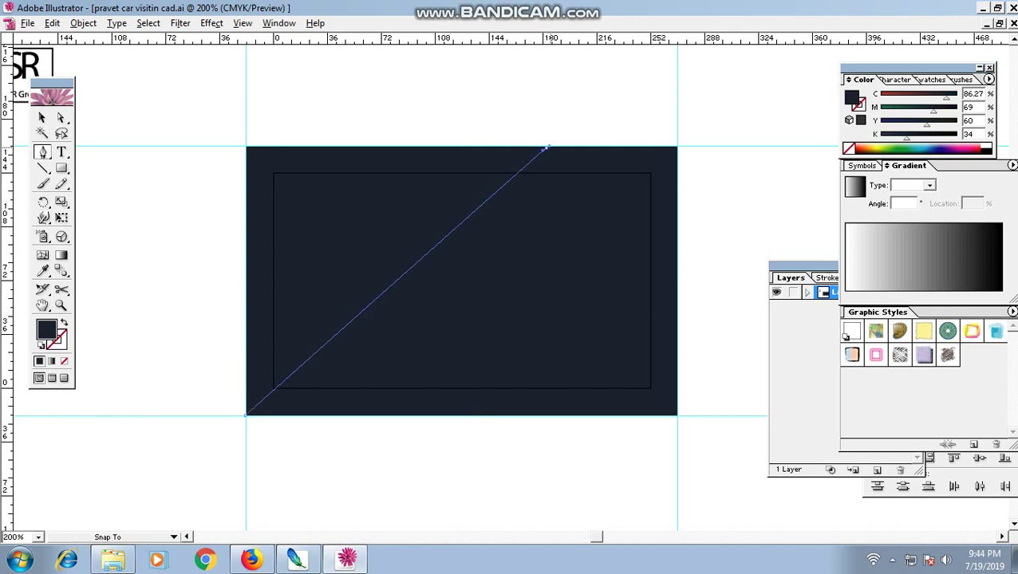
pyautogui.moveTo(545, 148)
pyautogui.mouseDown()
pyautogui.moveTo(675, 120)
pyautogui.moveTo(695, 106)
pyautogui.moveTo(733, 127)
pyautogui.mouseUp()
pyautogui.press('alt')
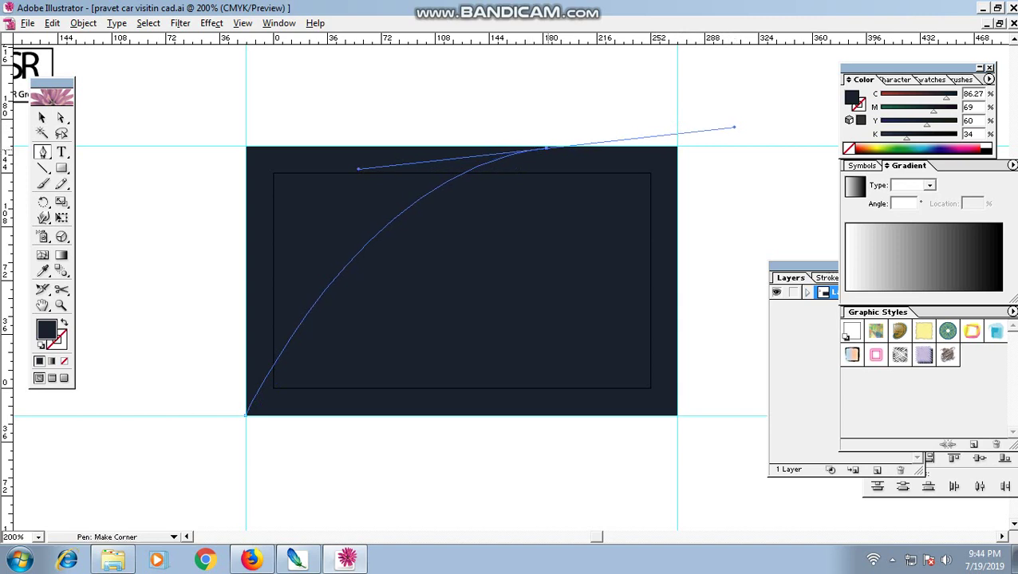
pyautogui.hotkey('ctrl', 'z')
# Step: Draw a path from the bottom-left corner sweeping up to a curved point on the top edge
pyautogui.click(246, 414)
pyautogui.click(550, 147)
pyautogui.moveTo(551, 147)
pyautogui.mouseDown()
pyautogui.moveTo(774, 95)
pyautogui.moveTo(768, 102)
pyautogui.mouseUp()
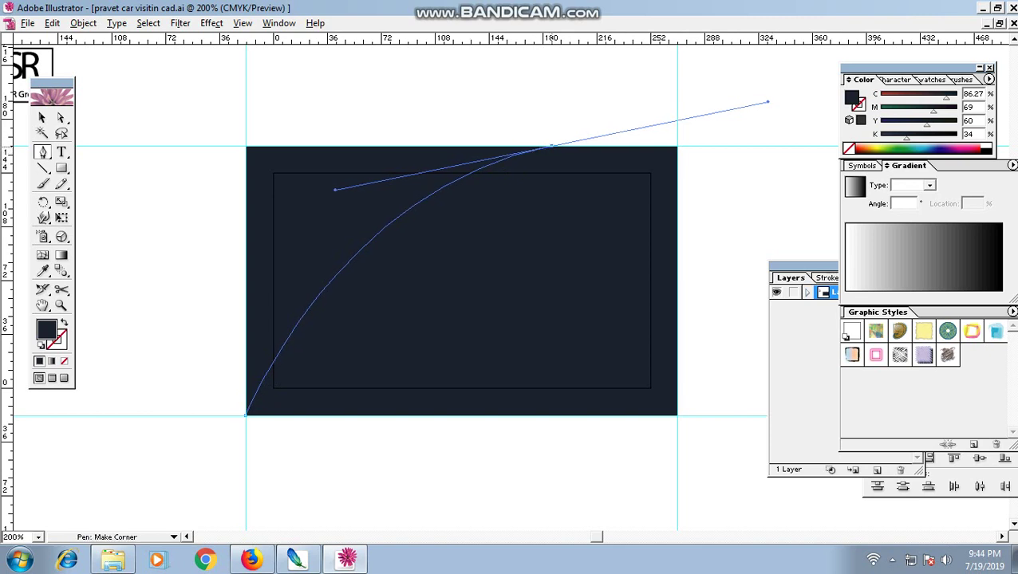
pyautogui.click(550, 147)
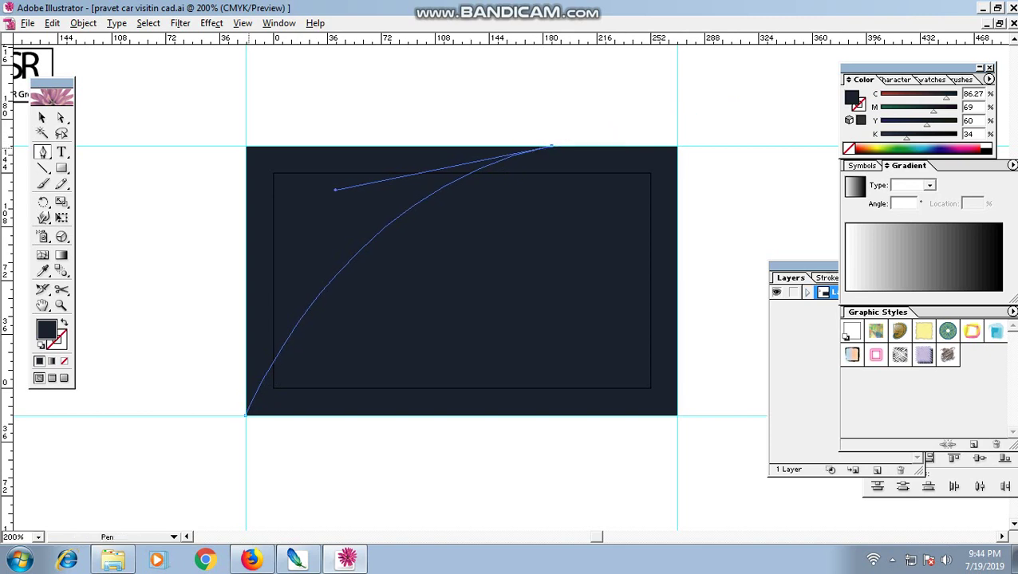
pyautogui.click(551, 147)
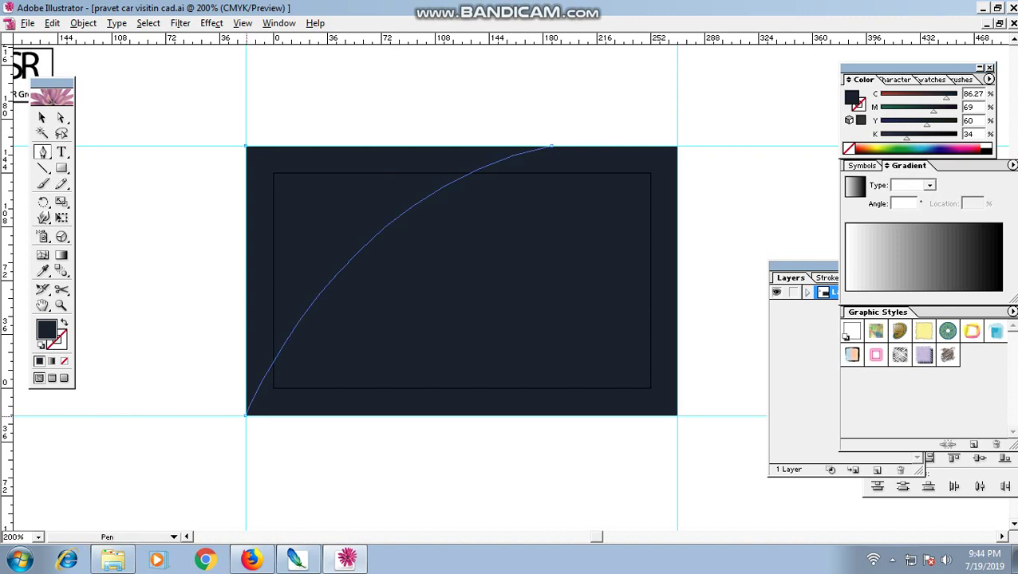
pyautogui.hotkey('ctrl', 'z')
# Step: Fill the curved shape with the swatch orange using the Eyedropper
pyautogui.moveTo(479, 280); pyautogui.dragTo(632, 366)
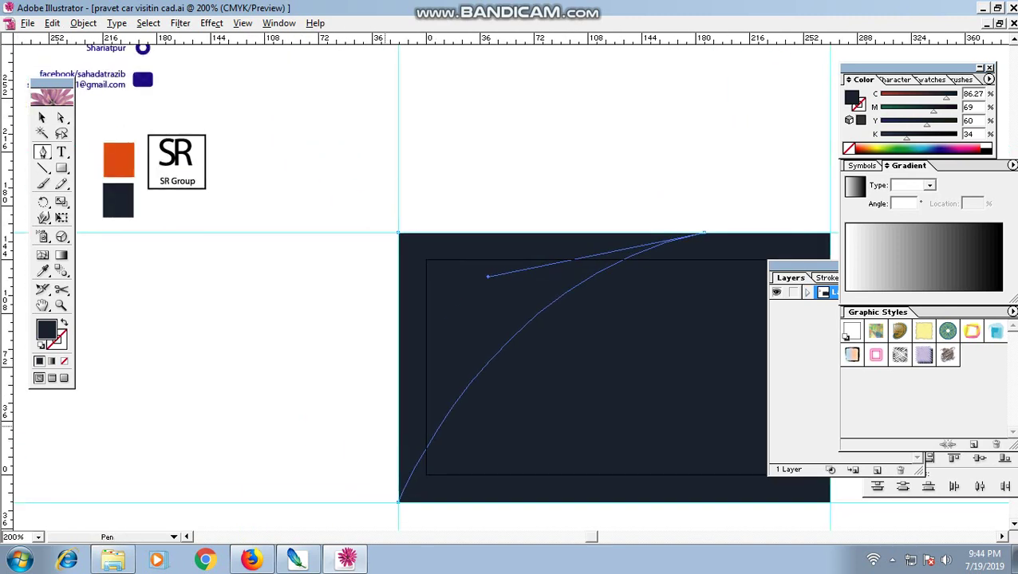
pyautogui.press('i')
pyautogui.click(125, 162)
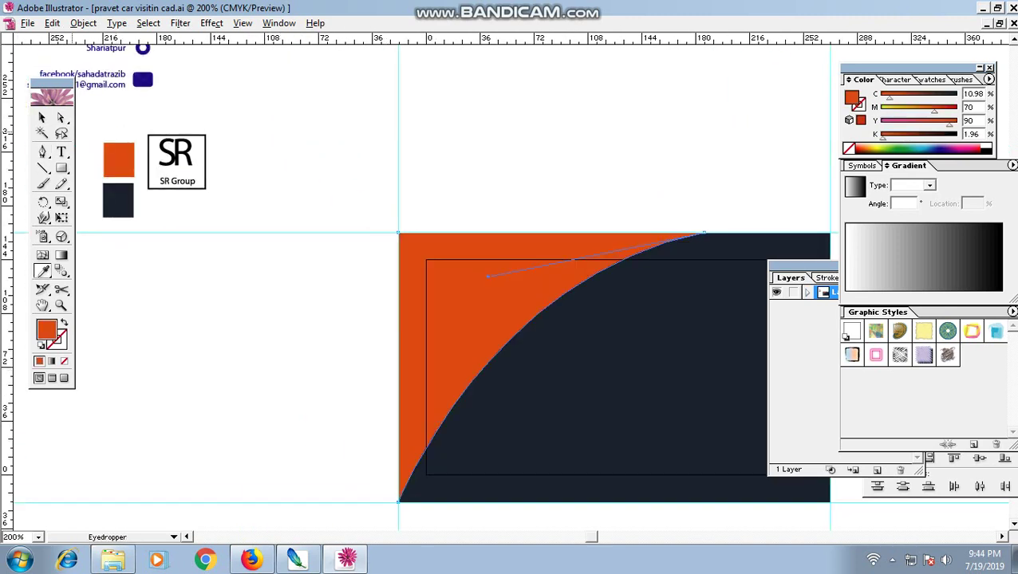
pyautogui.press('v')
pyautogui.moveTo(559, 359); pyautogui.dragTo(478, 318)
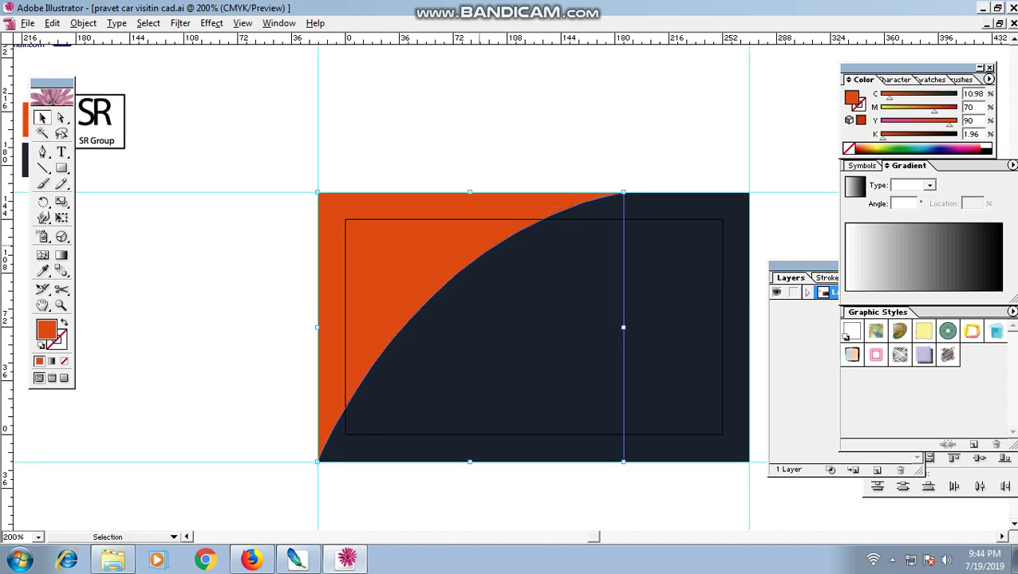
# Step: Apply a Drop Shadow with 0 pt X and Y offsets, 75% opacity and 5 pt blur
pyautogui.click(212, 23)
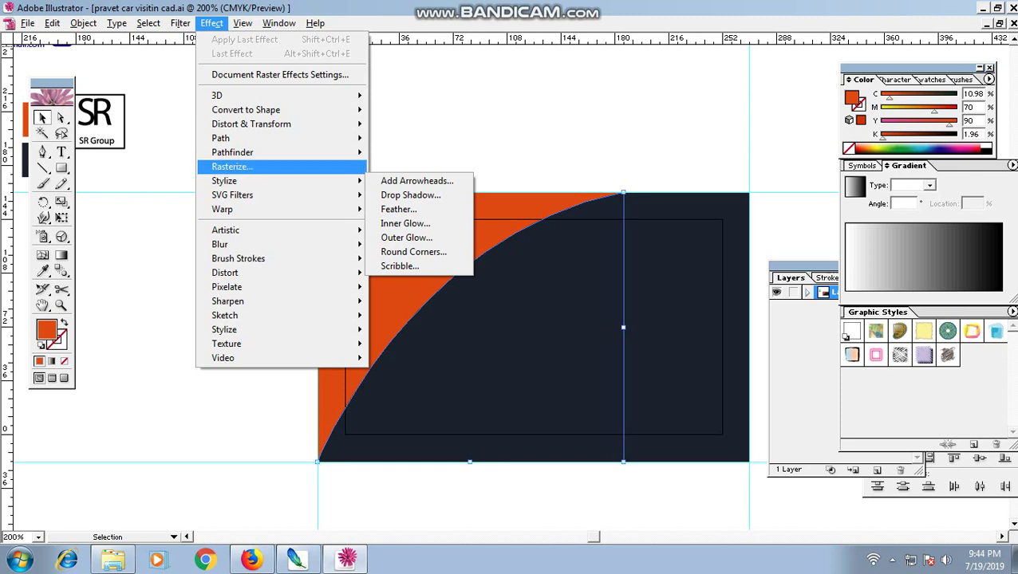
pyautogui.click(411, 196)
pyautogui.moveTo(431, 173); pyautogui.dragTo(583, 141)
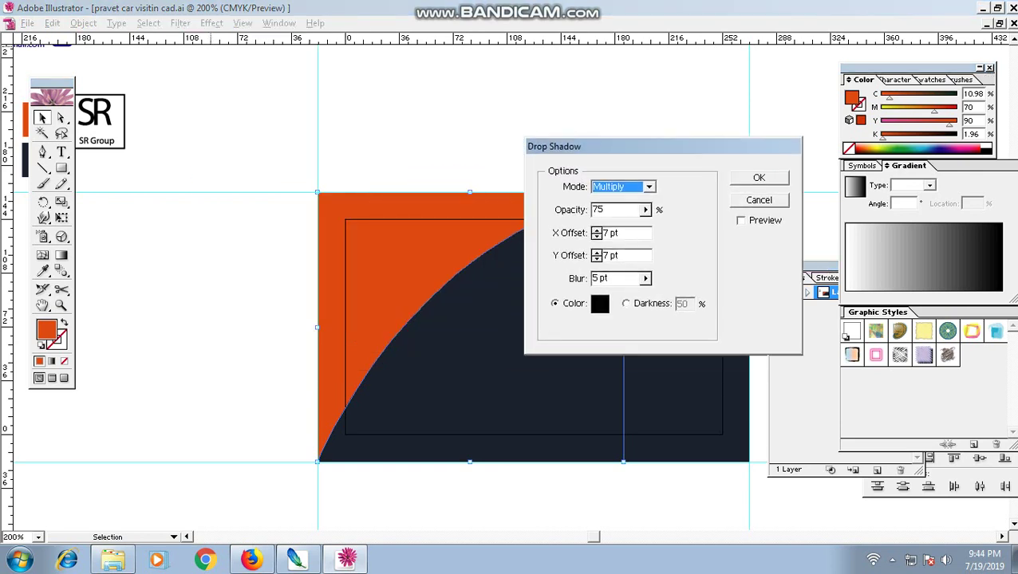
pyautogui.click(606, 204)
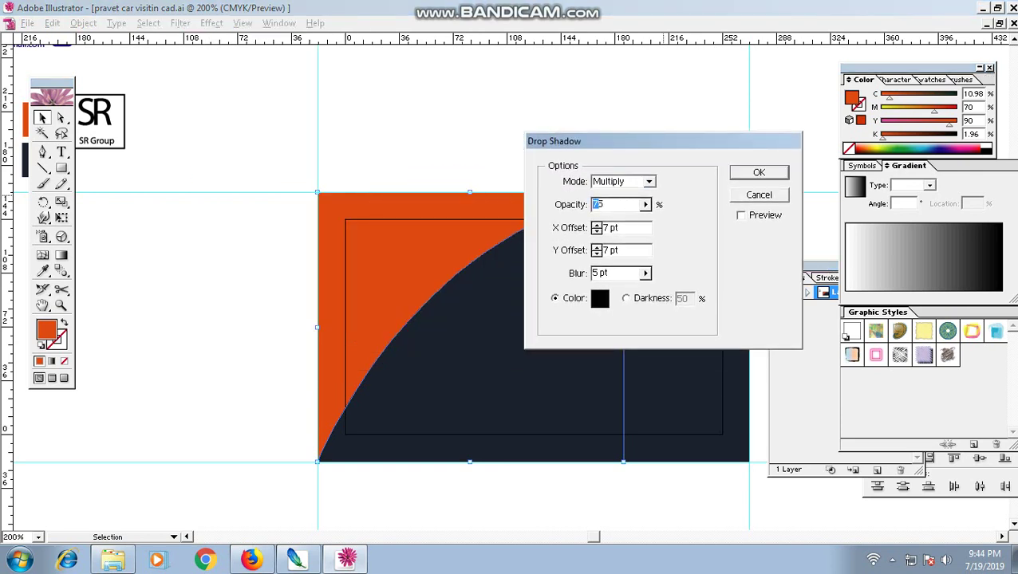
pyautogui.press('Tab')
pyautogui.click(610, 228)
pyautogui.write('0')
pyautogui.click(740, 215)
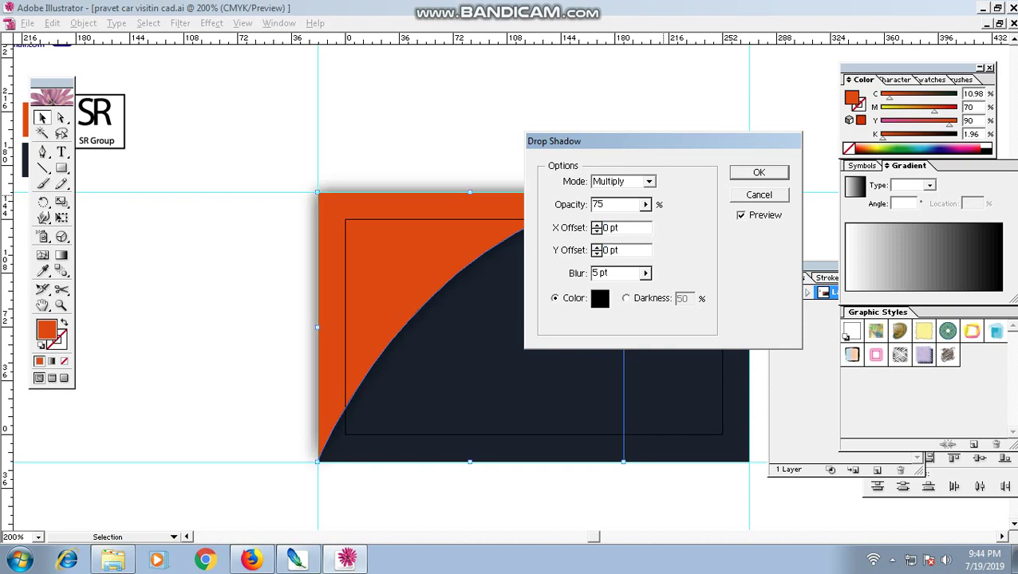
pyautogui.click(758, 173)
pyautogui.moveTo(479, 319); pyautogui.dragTo(395, 300)
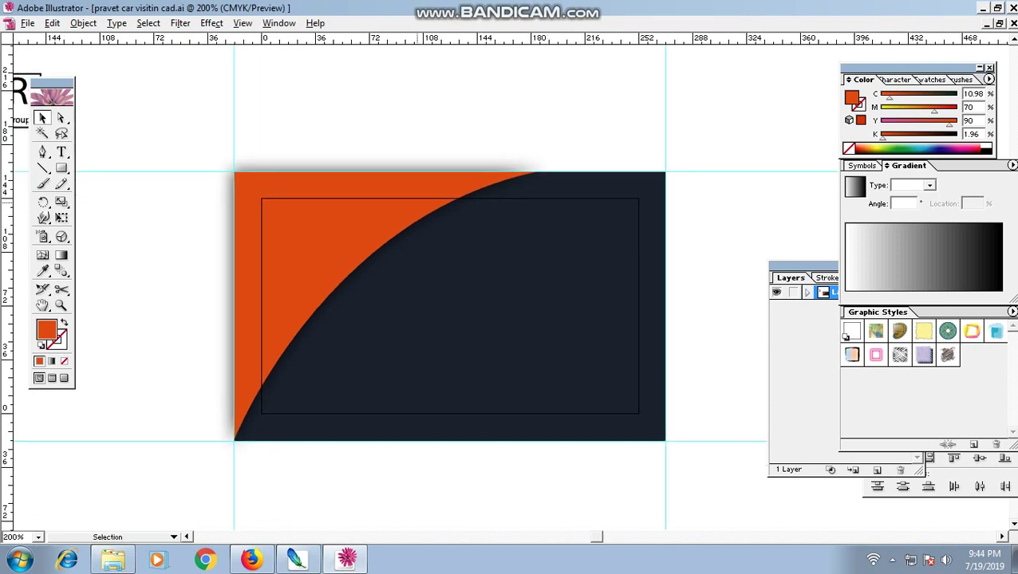
pyautogui.click(303, 223)
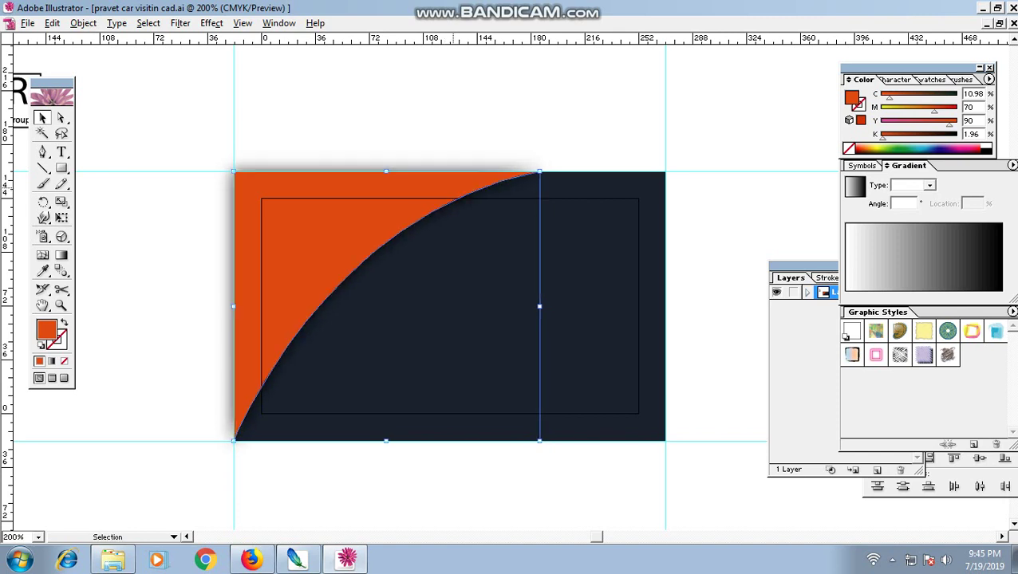
# Step: Copy the orange curved shape and stretch its top end further right
pyautogui.hotkey('alt', 'o')
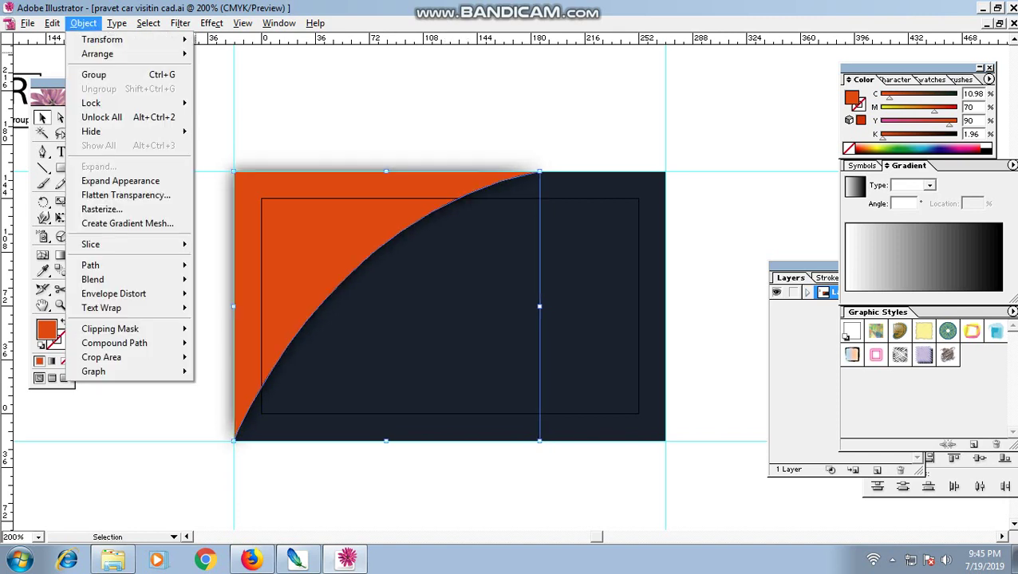
pyautogui.press('Left')
pyautogui.press('Down')
pyautogui.press('Down')
pyautogui.press('Down')
pyautogui.press('Up')
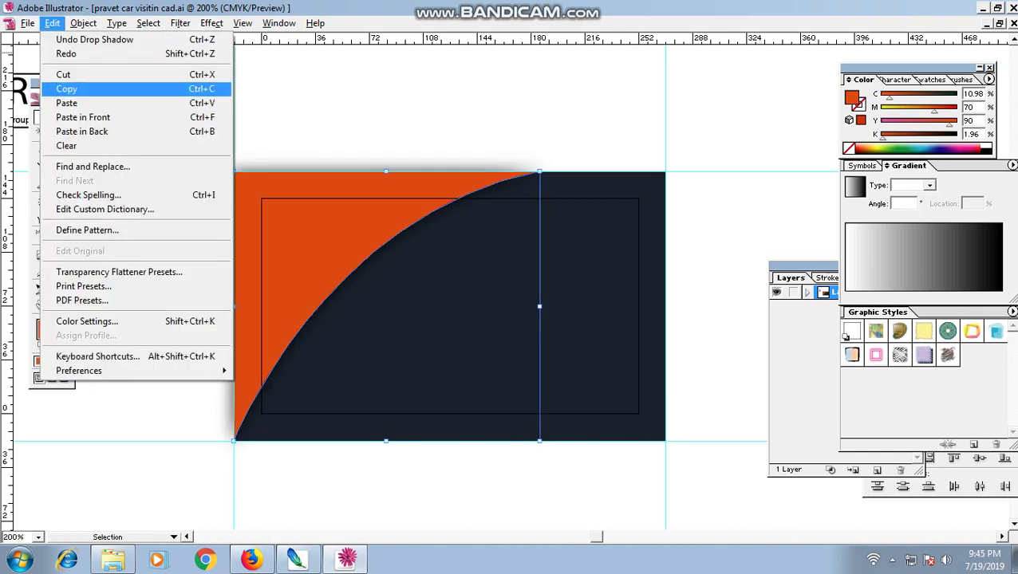
pyautogui.press('Return')
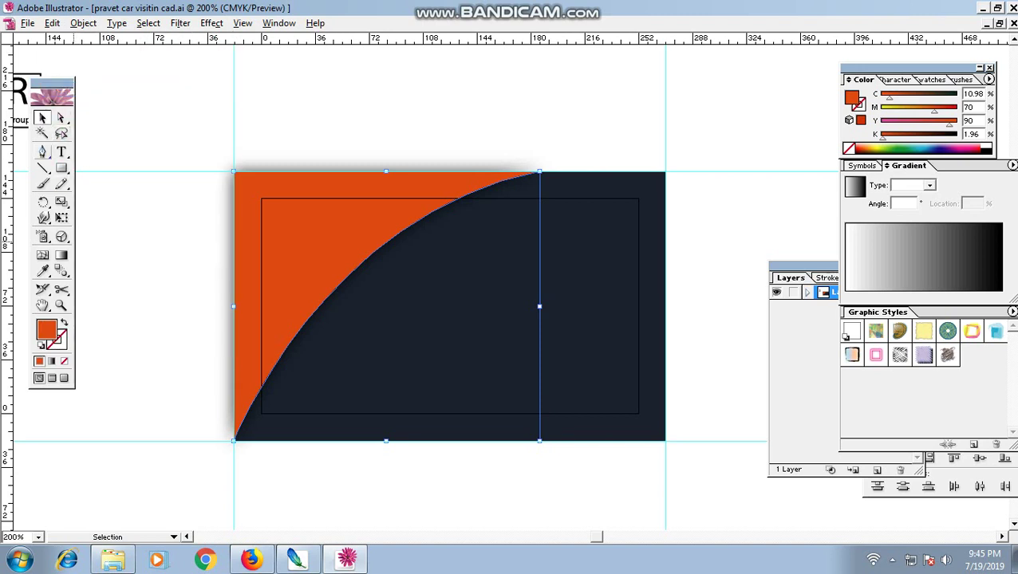
pyautogui.moveTo(540, 172); pyautogui.dragTo(568, 172)
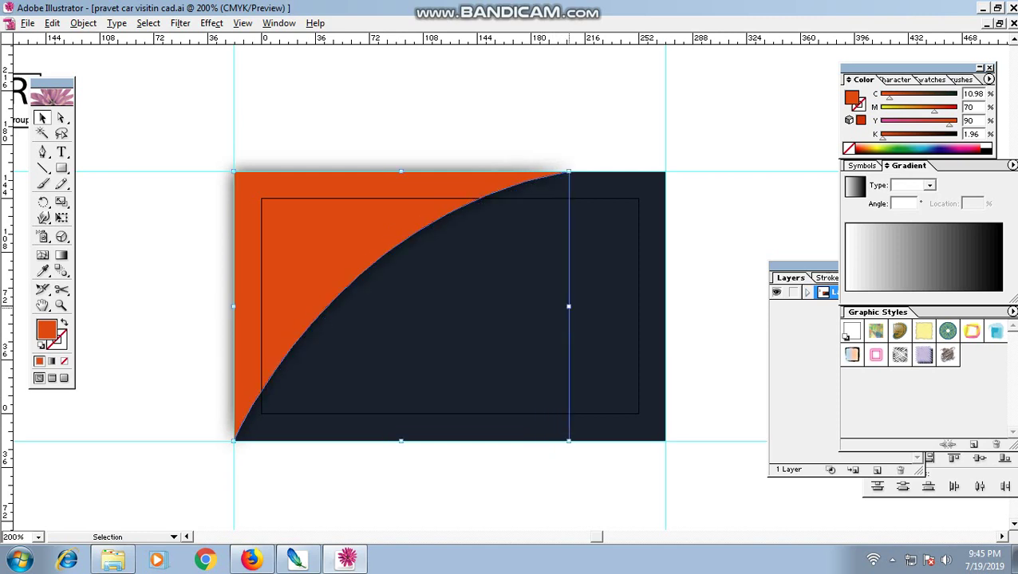
# Step: Send the orange shape backward, then undo the Send Backward
pyautogui.rightClick(401, 224)
pyautogui.moveTo(447, 378)
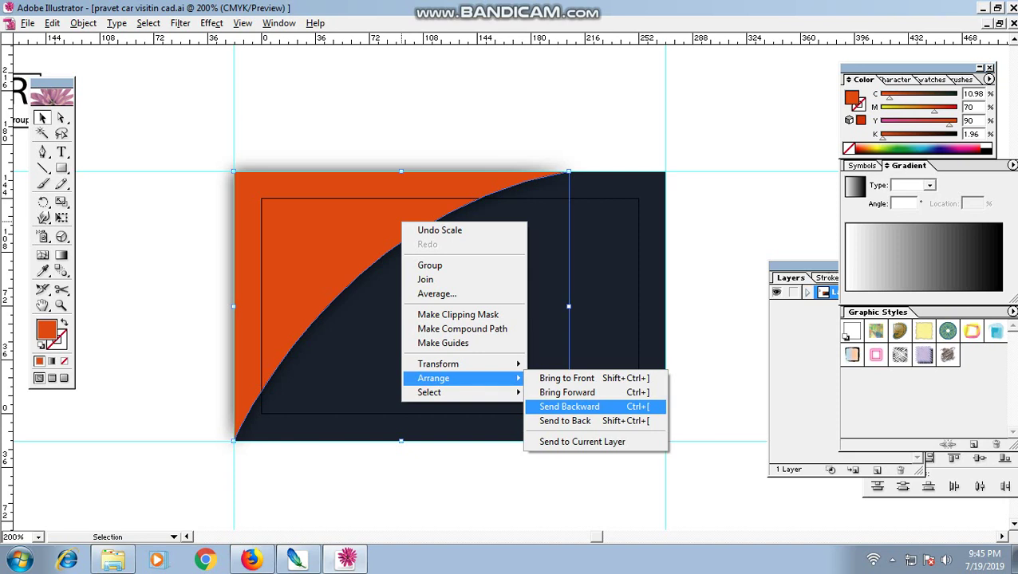
pyautogui.click(569, 407)
pyautogui.rightClick(377, 230)
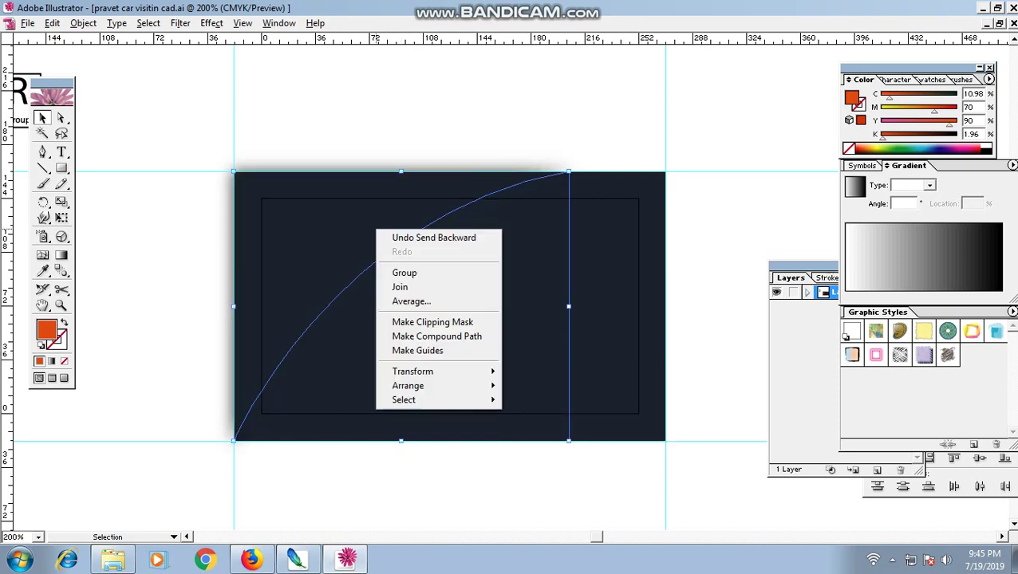
pyautogui.click(433, 237)
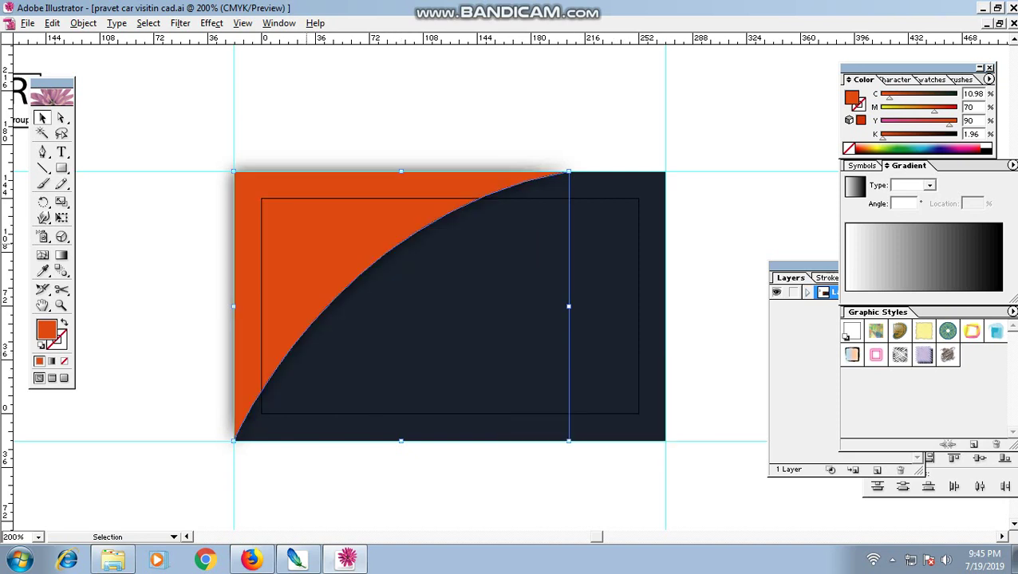
# Step: Re-stretch the copied curve shape to the right and send it one level back
pyautogui.moveTo(568, 306); pyautogui.dragTo(540, 306)
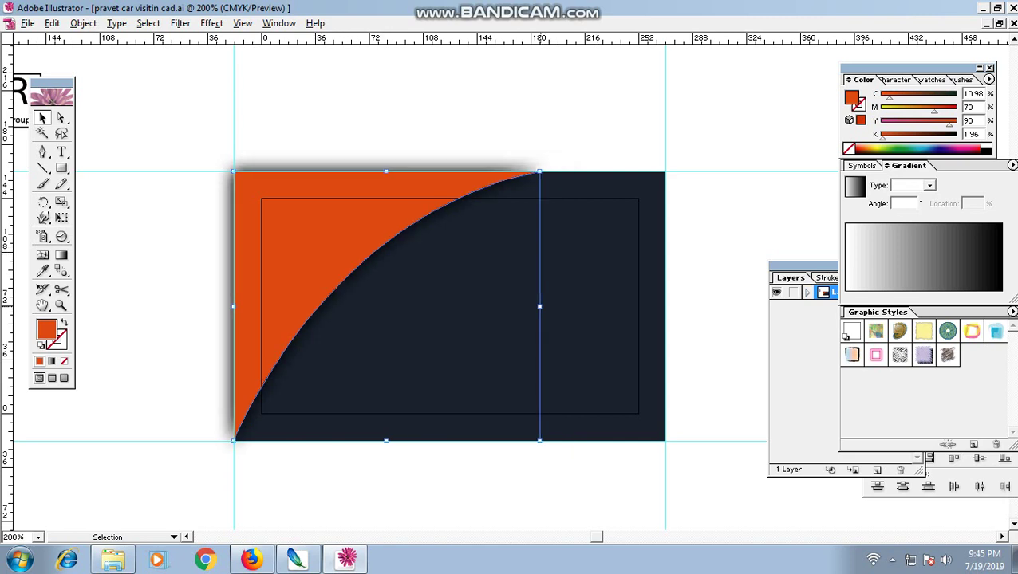
pyautogui.moveTo(539, 307); pyautogui.dragTo(566, 306)
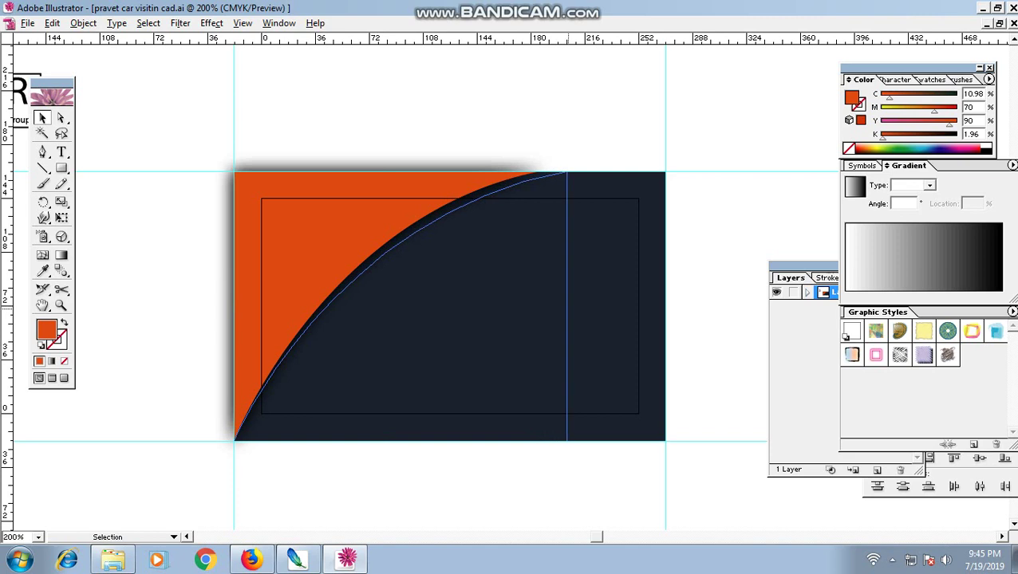
pyautogui.rightClick(360, 213)
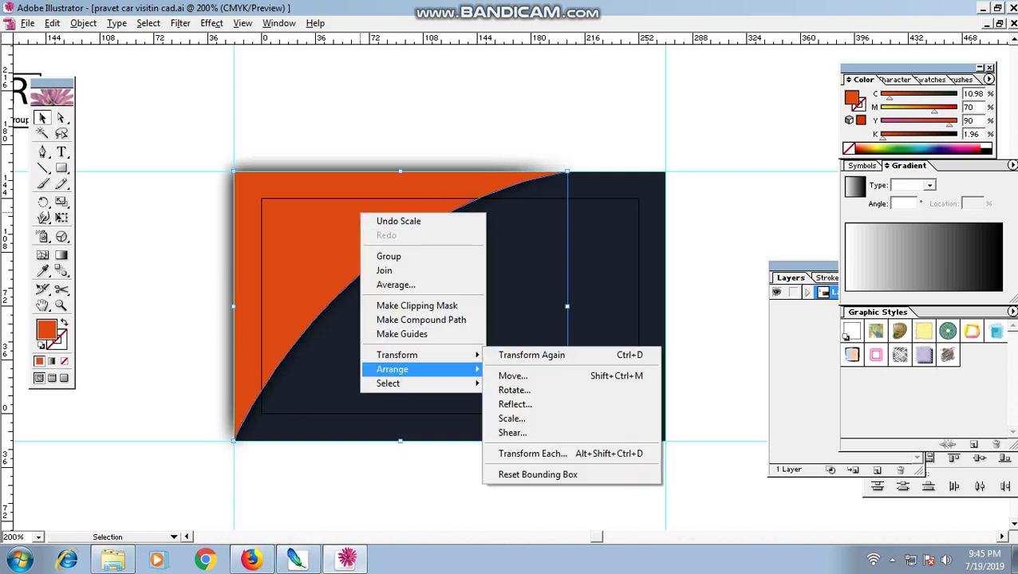
pyautogui.click(527, 395)
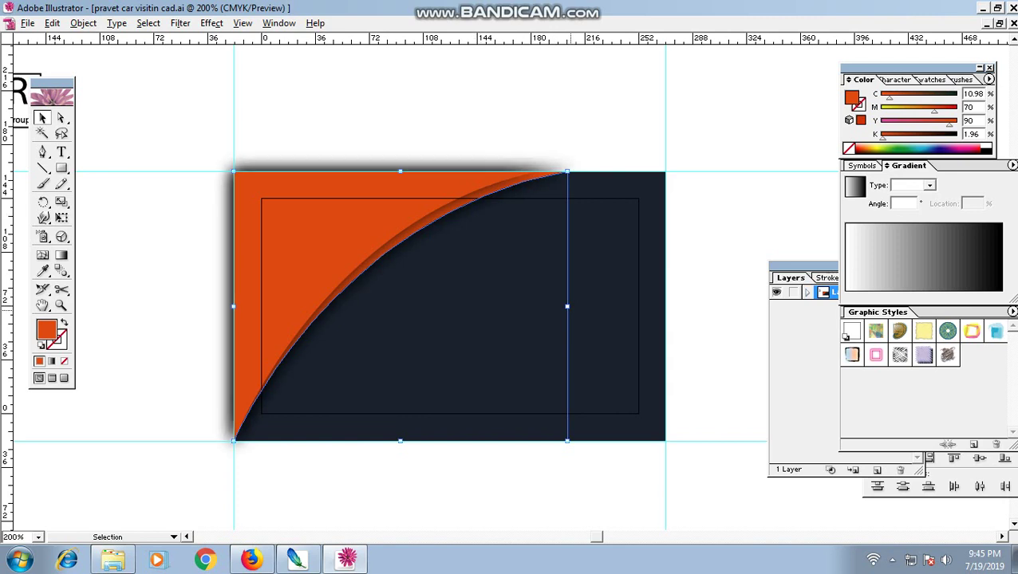
# Step: Stretch the dark curve further right and place it behind the orange curve
pyautogui.moveTo(567, 305); pyautogui.dragTo(600, 307)
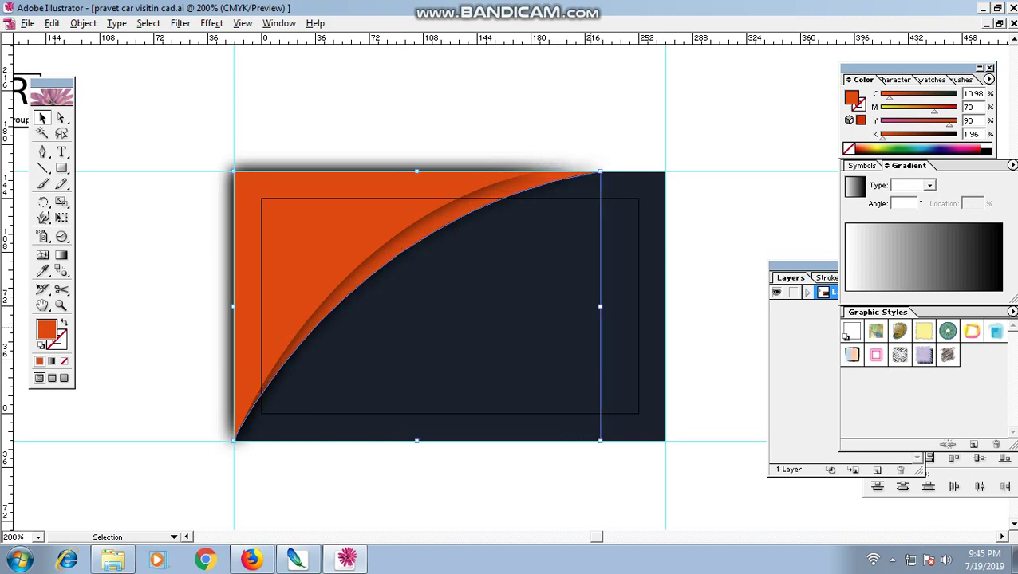
pyautogui.rightClick(505, 201)
pyautogui.moveTo(542, 343)
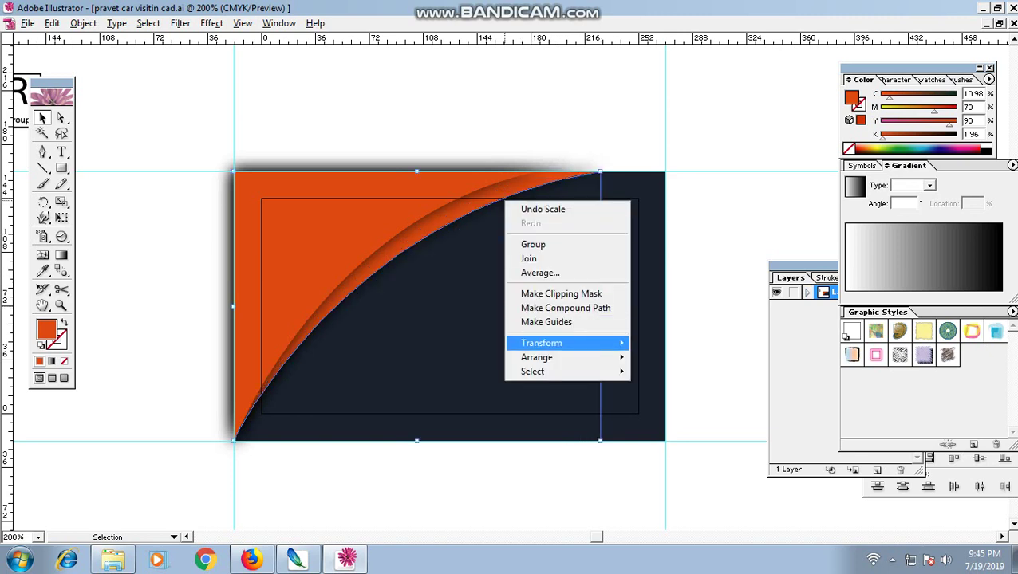
pyautogui.moveTo(566, 358)
pyautogui.click(678, 398)
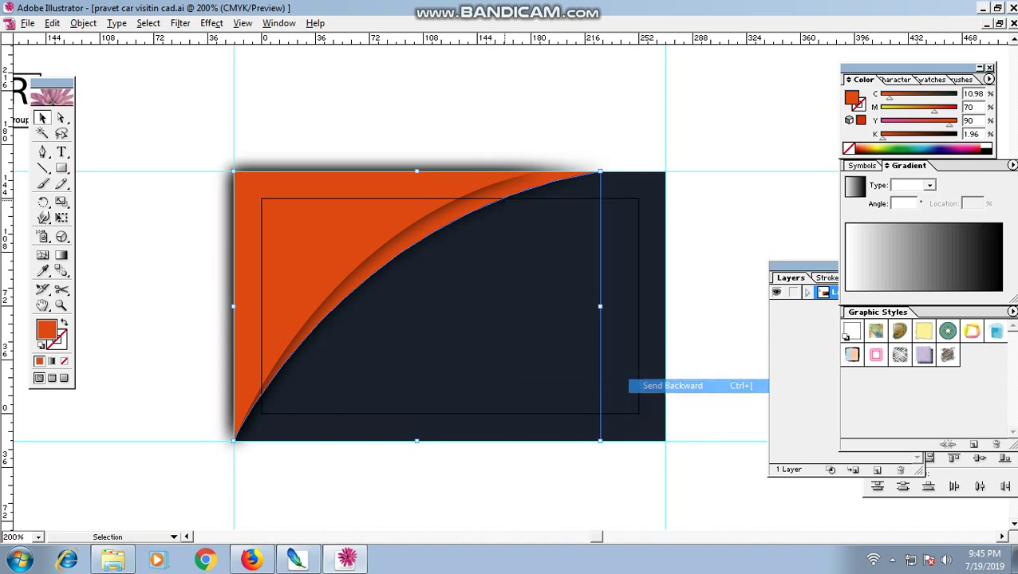
pyautogui.hotkey('ctrl', '=')
# Step: Zoom in on the curves' top end and select the orange curve path
pyautogui.scroll(2, 382, 287)
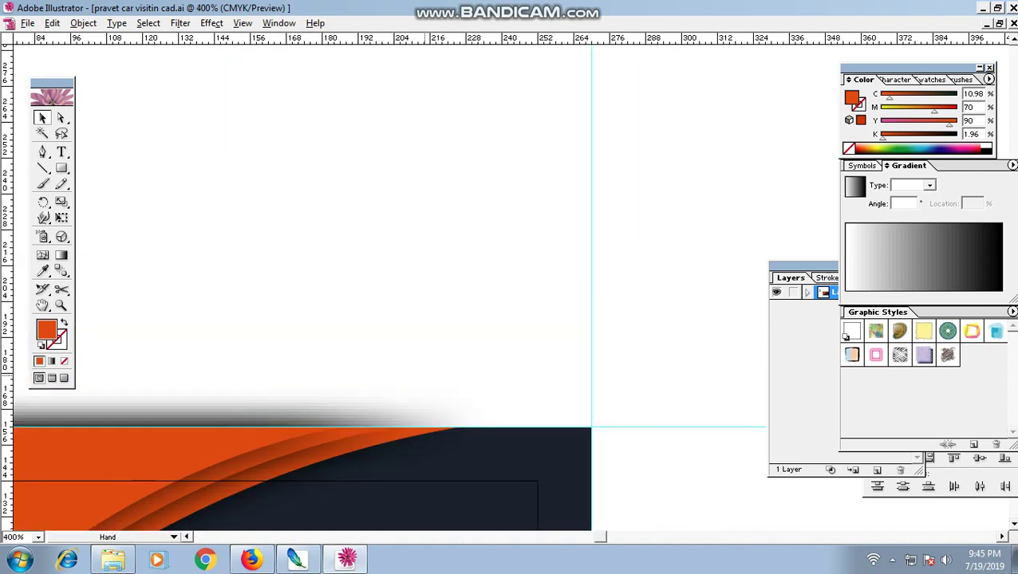
pyautogui.scroll(-2, 383, 288)
pyautogui.scroll(-2, 383, 287)
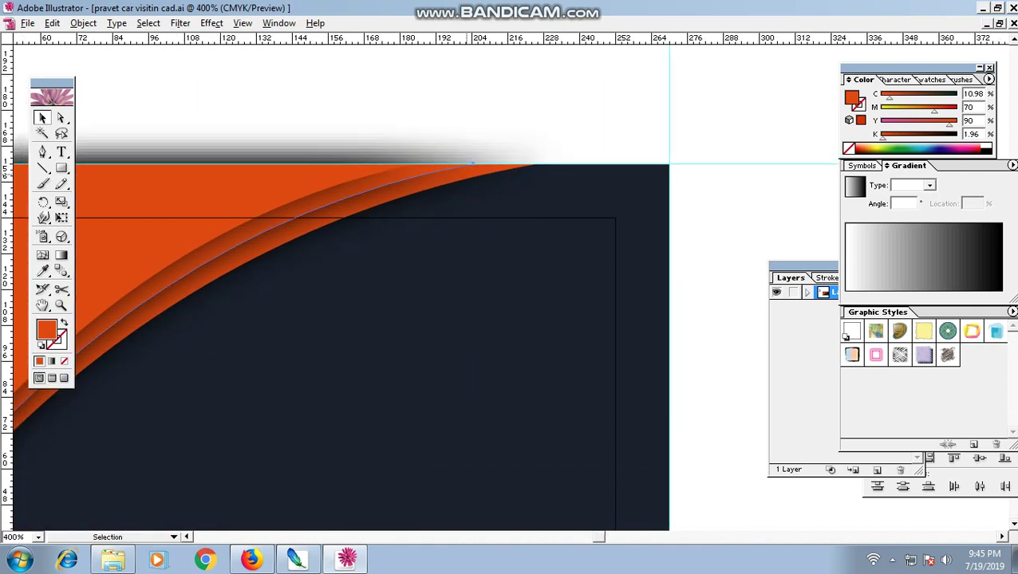
pyautogui.moveTo(399, 319); pyautogui.dragTo(447, 268)
pyautogui.click(319, 171)
# Step: Shift the curve's right anchors rightward so the bands taper into the top edge
pyautogui.moveTo(520, 319); pyautogui.dragTo(586, 319)
pyautogui.hotkey('ctrl', 'z')
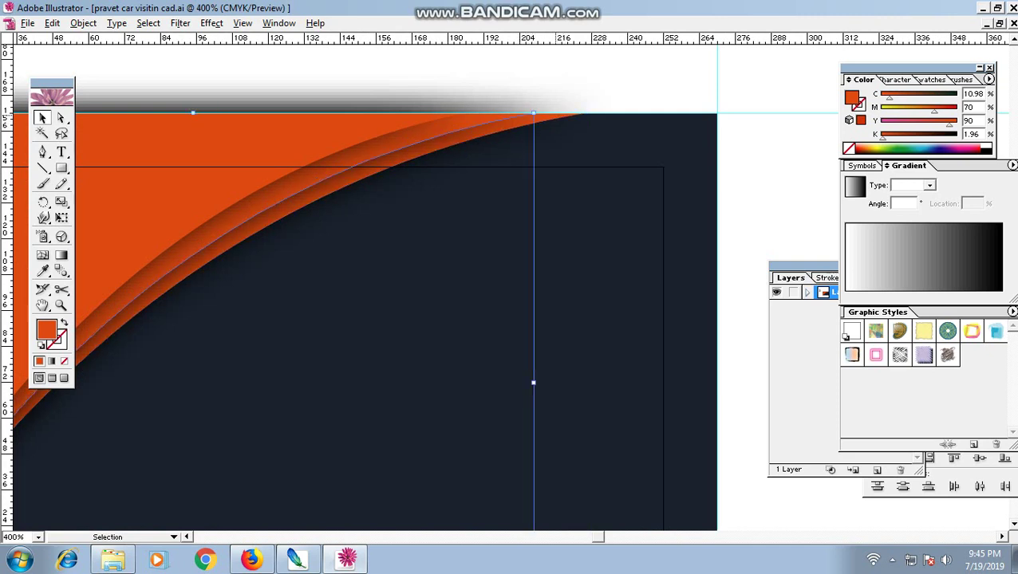
pyautogui.hotkey('ctrl', 'shift', 'z')
pyautogui.hotkey('ctrl', 'z')
pyautogui.hotkey('ctrl', 'shift', 'z')
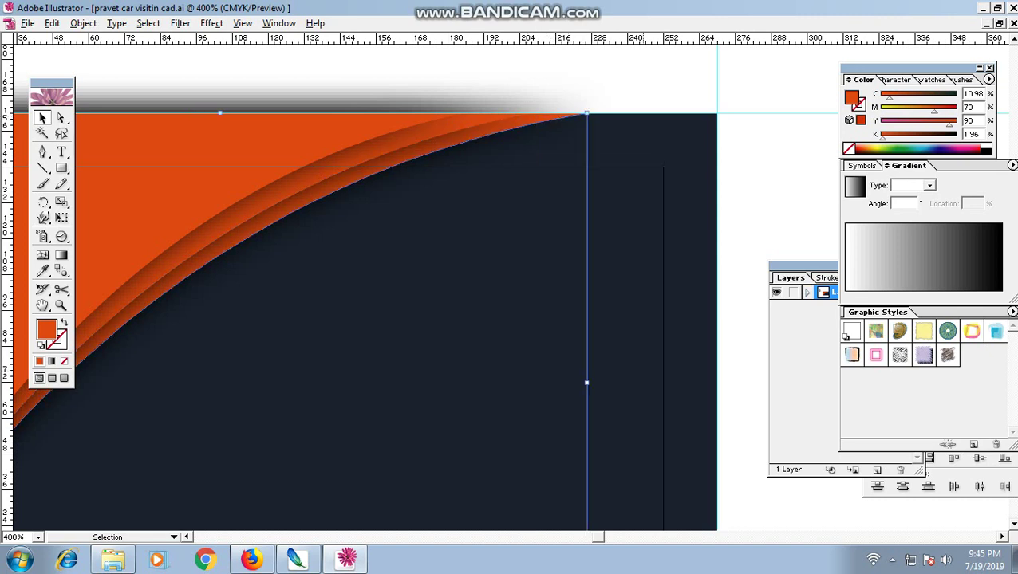
pyautogui.moveTo(587, 319); pyautogui.dragTo(594, 319)
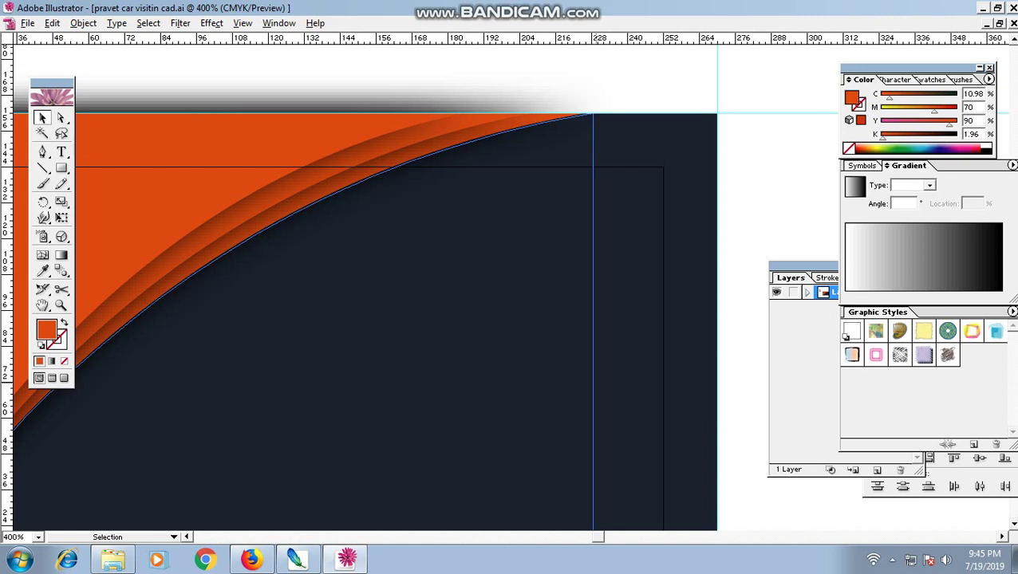
pyautogui.moveTo(594, 383); pyautogui.dragTo(595, 383)
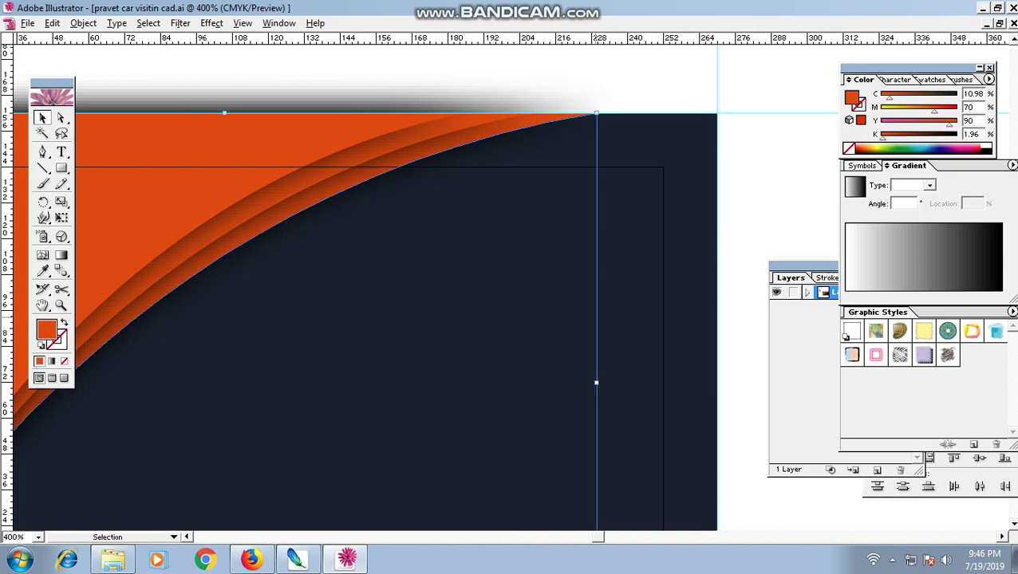
# Step: Zoom out and pan to bring the SR Group logo beside the card into view
pyautogui.hotkey('ctrl', '-')
pyautogui.hotkey('ctrl', '-')
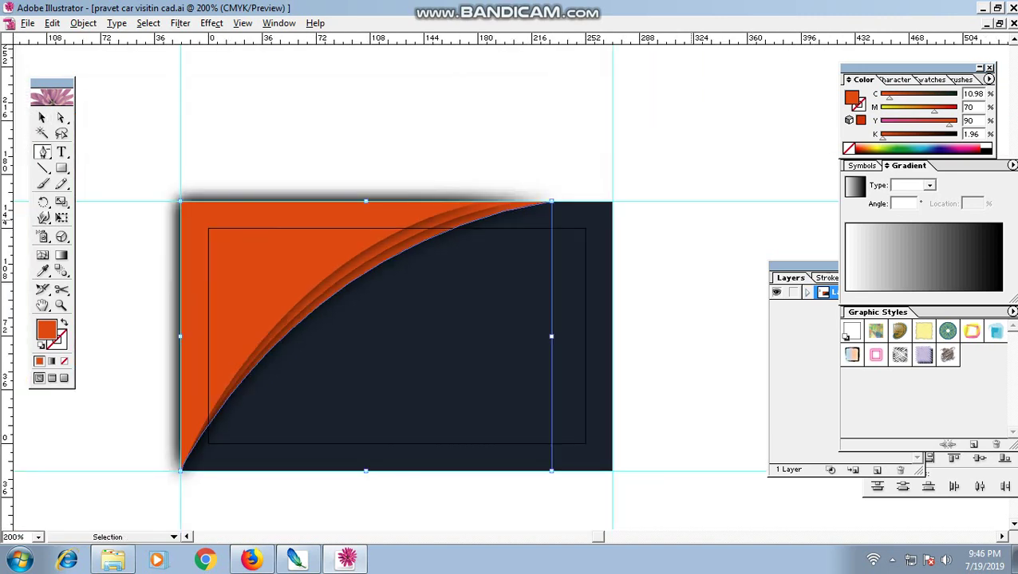
pyautogui.press('v')
pyautogui.click(550, 201)
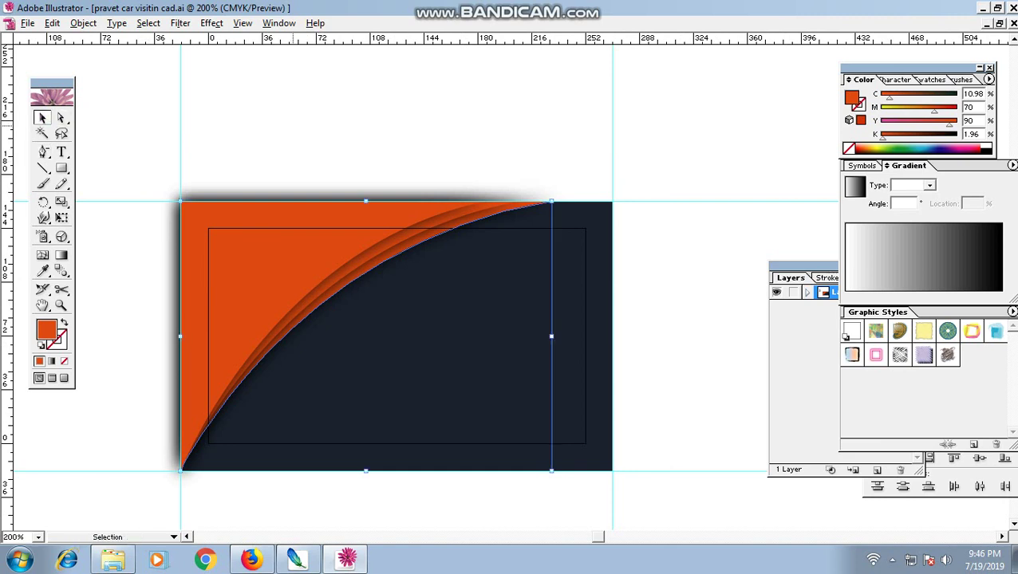
pyautogui.moveTo(550, 201)
pyautogui.mouseDown()
pyautogui.moveTo(598, 171)
pyautogui.moveTo(665, 227)
pyautogui.moveTo(688, 272)
pyautogui.moveTo(737, 213)
pyautogui.mouseUp()
# Step: Move the SR Group logo onto the orange corner and bring it to the front
pyautogui.moveTo(148, 148); pyautogui.dragTo(448, 285)
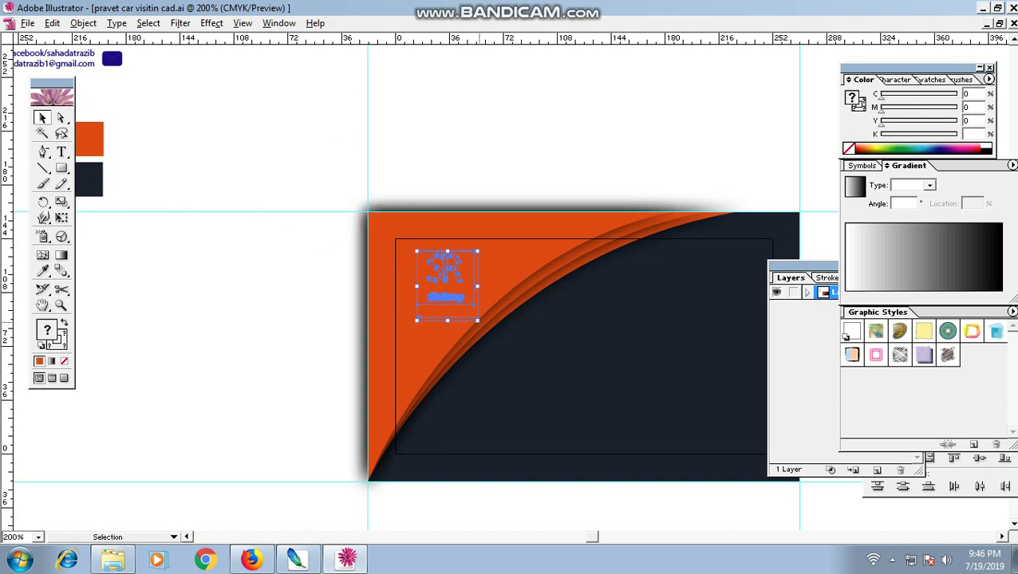
pyautogui.hotkey('ctrl', 'shift', 'a')
pyautogui.click(451, 276)
pyautogui.rightClick(459, 268)
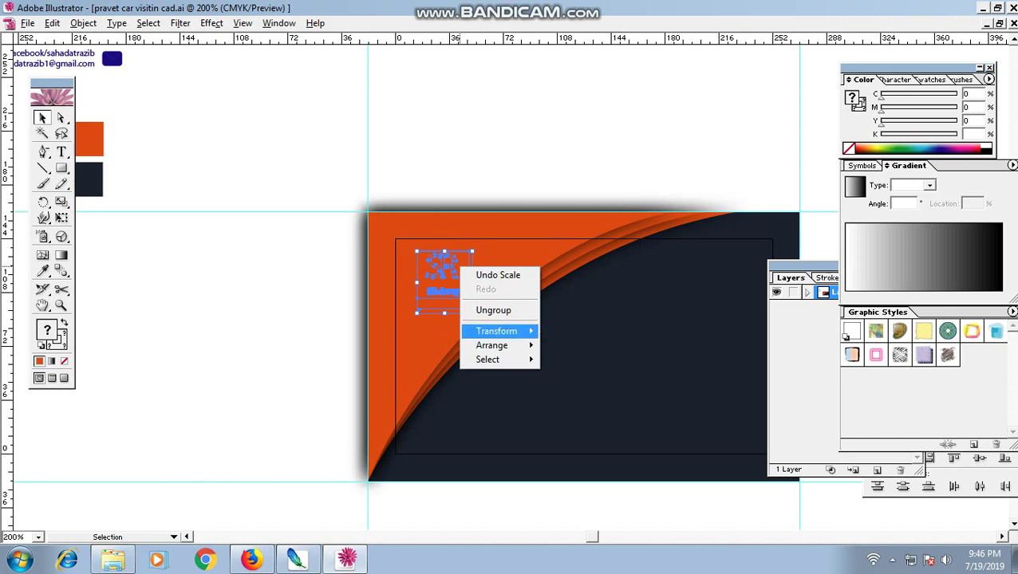
pyautogui.click(579, 345)
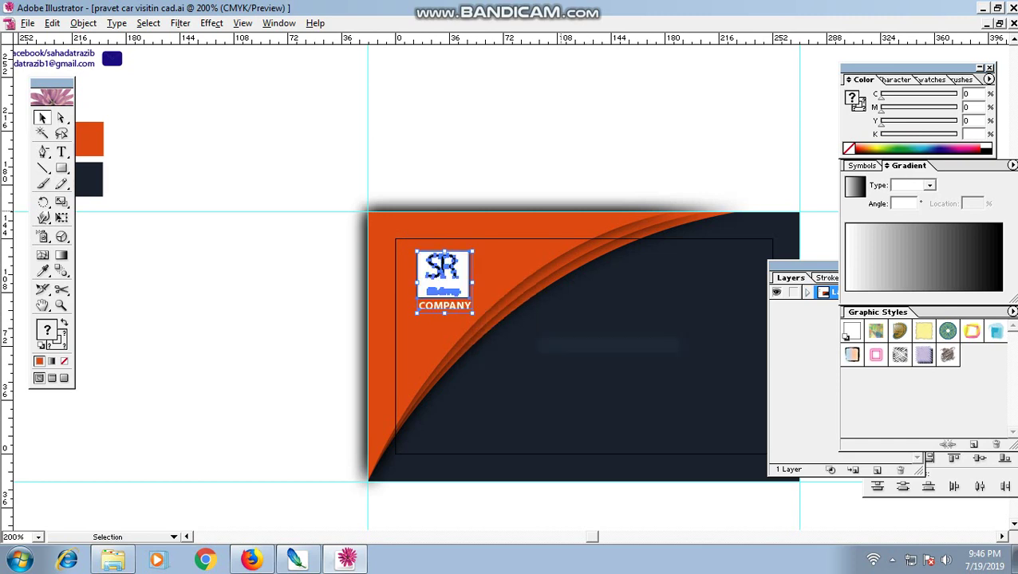
pyautogui.hotkey('ctrl', 'shift', 'a')
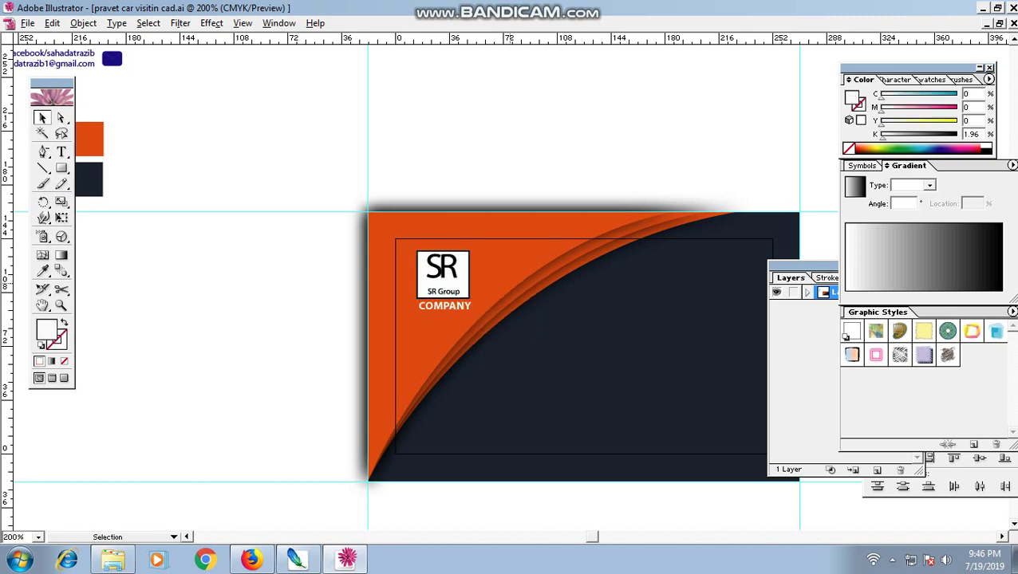
pyautogui.hotkey('ctrl', '-')
pyautogui.moveTo(510, 319)
pyautogui.mouseDown()
pyautogui.moveTo(511, 292)
pyautogui.moveTo(528, 372)
pyautogui.mouseUp()
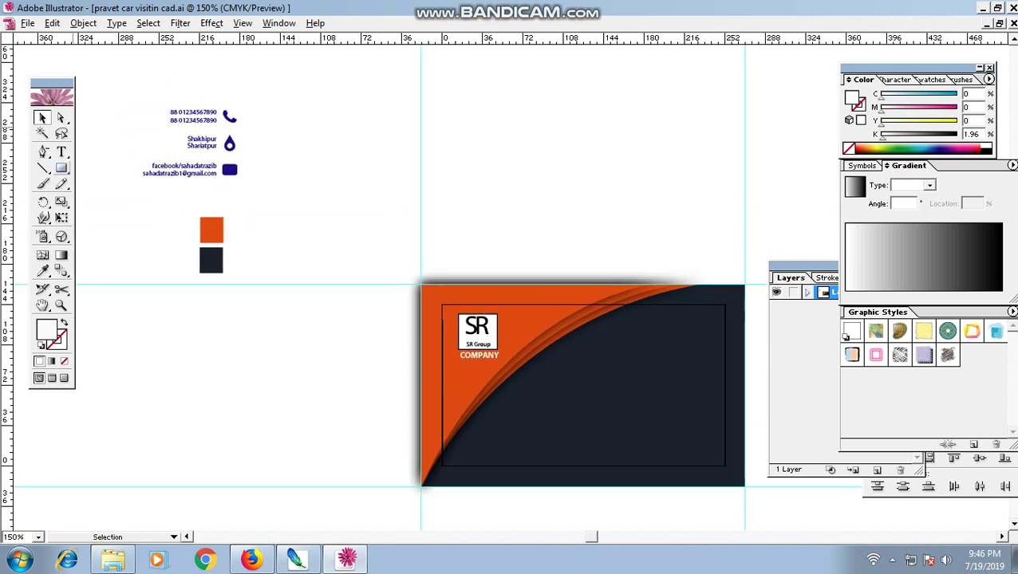
pyautogui.moveTo(673, 348)
pyautogui.mouseDown()
pyautogui.moveTo(649, 348)
pyautogui.moveTo(537, 264)
pyautogui.moveTo(560, 209)
pyautogui.mouseUp()
# Step: Draw a small rounded square on the navy area and fill it with the card's orange
pyautogui.click(560, 208)
pyautogui.click(560, 209)
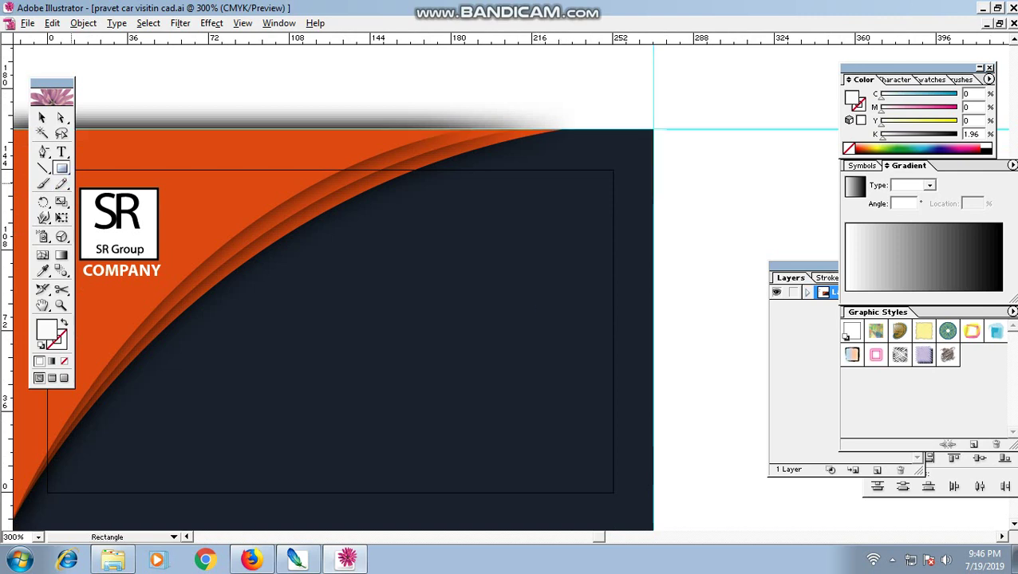
pyautogui.moveTo(62, 168)
pyautogui.mouseDown()
pyautogui.moveTo(114, 170)
pyautogui.moveTo(94, 170)
pyautogui.mouseUp()
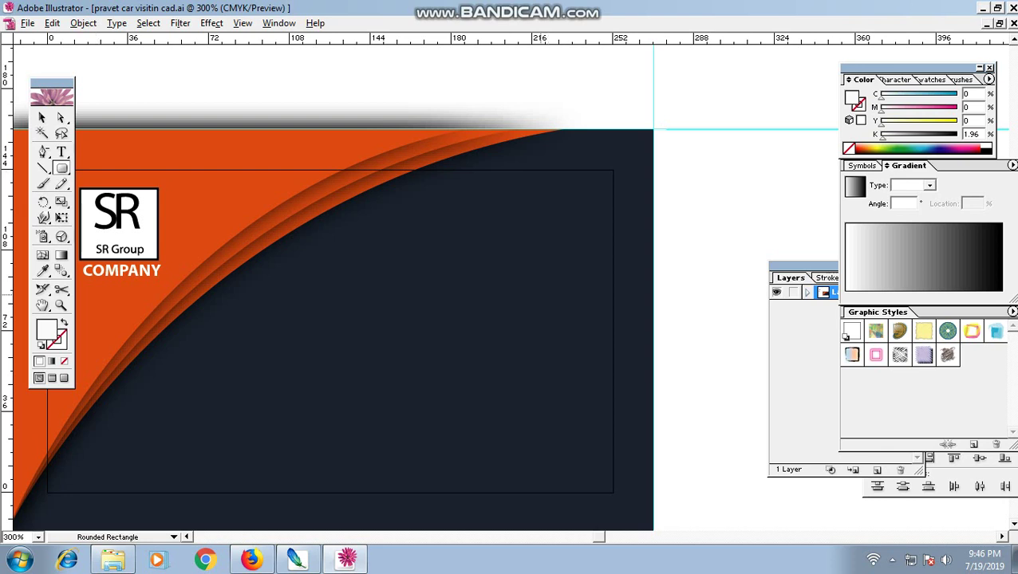
pyautogui.moveTo(547, 280); pyautogui.dragTo(579, 311)
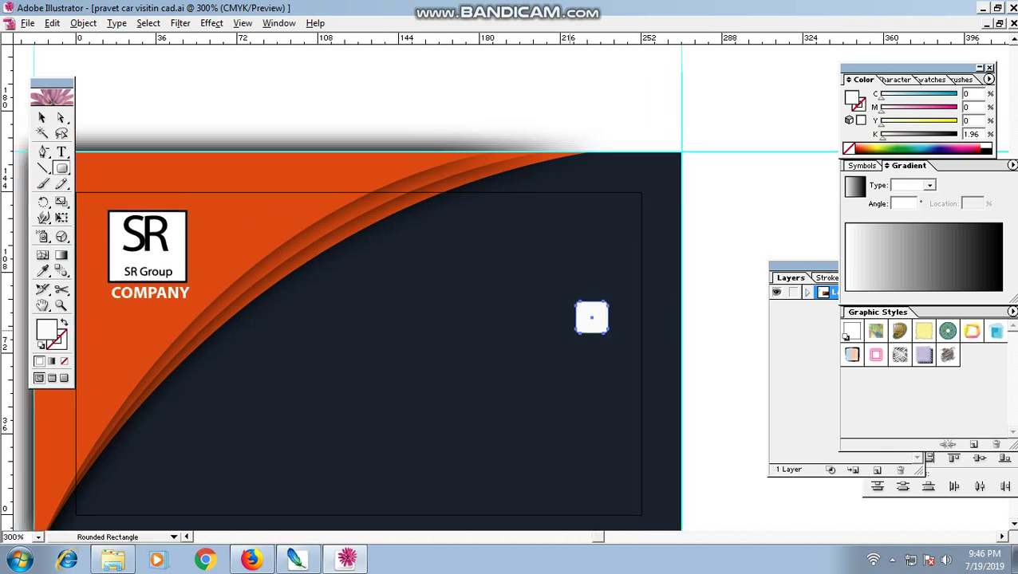
pyautogui.press('i')
pyautogui.click(239, 184)
pyautogui.click(42, 117)
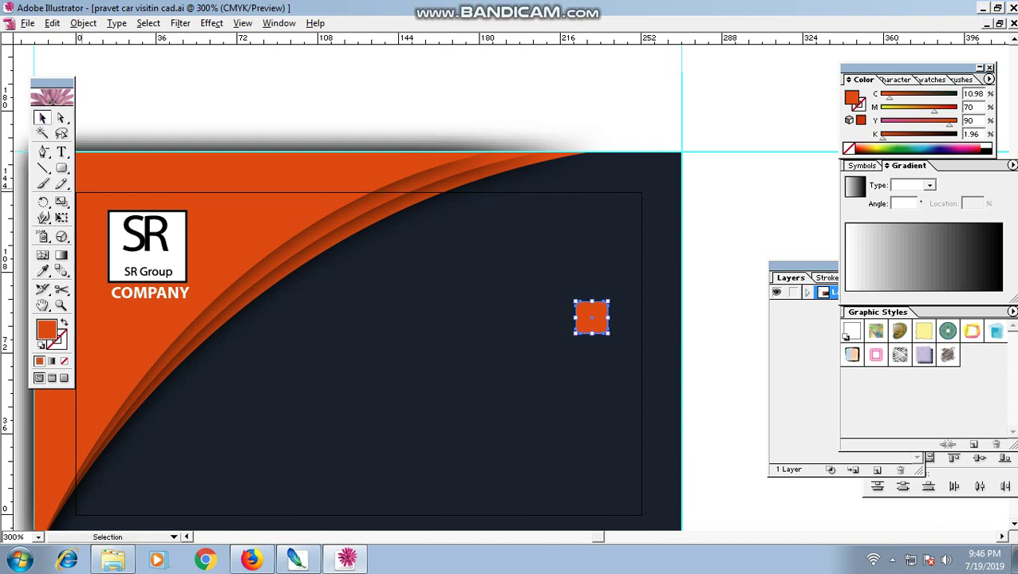
# Step: Duplicate the orange square downward into a vertical stack of three
pyautogui.moveTo(590, 331)
pyautogui.mouseDown()
pyautogui.moveTo(568, 283)
pyautogui.moveTo(588, 286)
pyautogui.mouseUp()
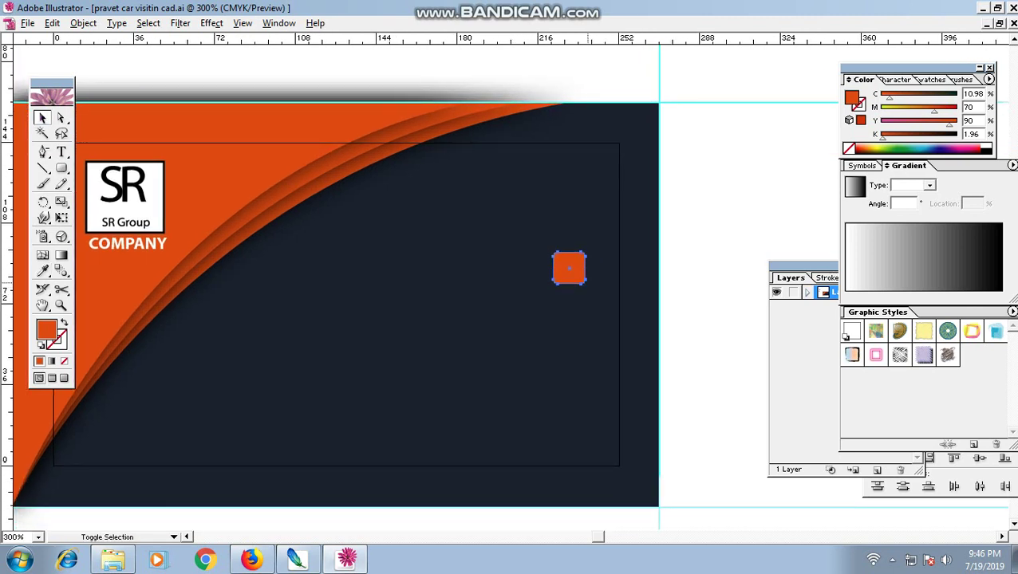
pyautogui.keyDown('shift'); pyautogui.click(576, 269); pyautogui.keyUp('shift')
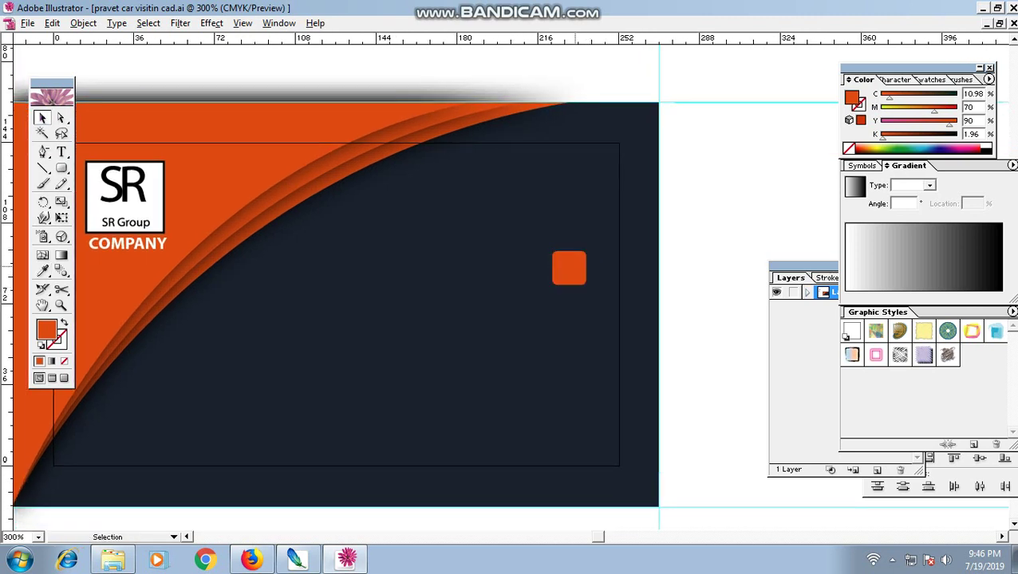
pyautogui.moveTo(576, 270); pyautogui.dragTo(570, 364)
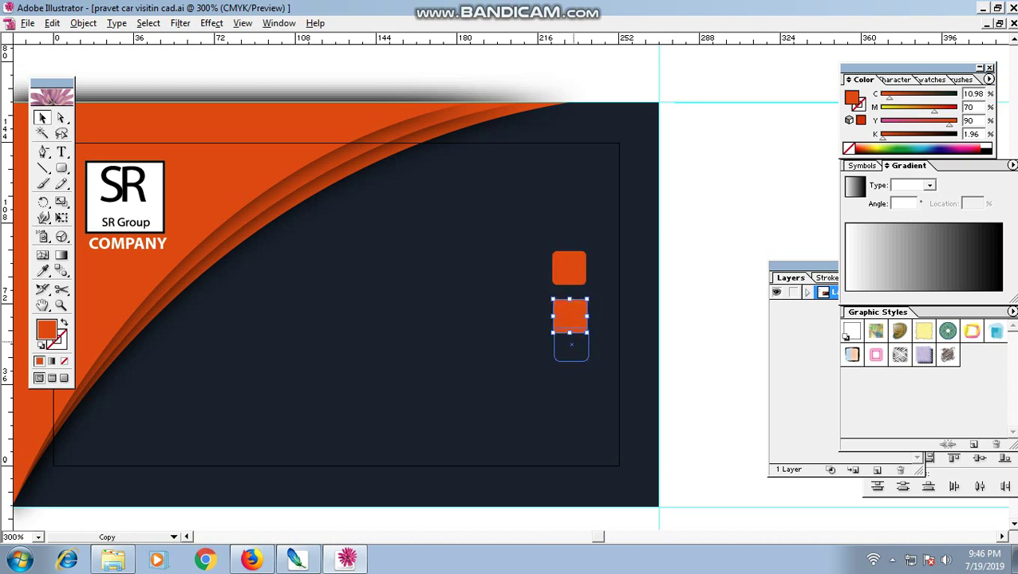
pyautogui.hotkey('ctrl', 'z')
pyautogui.hotkey('ctrl', 'shift', 'z')
pyautogui.hotkey('ctrl', 'shift', 'a')
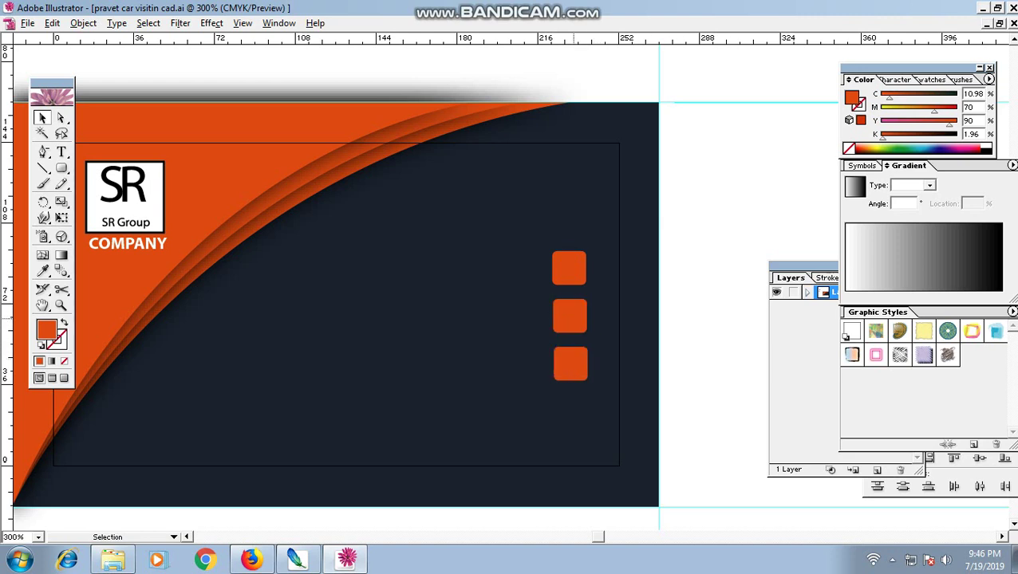
pyautogui.hotkey('ctrl', '-')
pyautogui.hotkey('ctrl', '-')
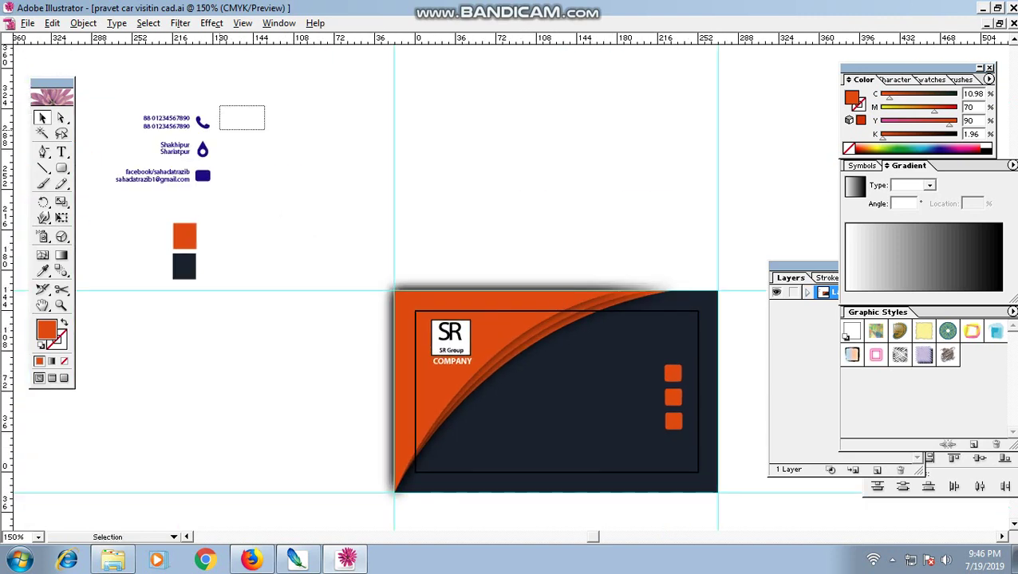
# Step: Move the contact details group onto the card beside the squares and bring it to front
pyautogui.moveTo(265, 105); pyautogui.dragTo(113, 188)
pyautogui.moveTo(174, 147)
pyautogui.mouseDown()
pyautogui.moveTo(339, 205)
pyautogui.moveTo(640, 395)
pyautogui.mouseUp()
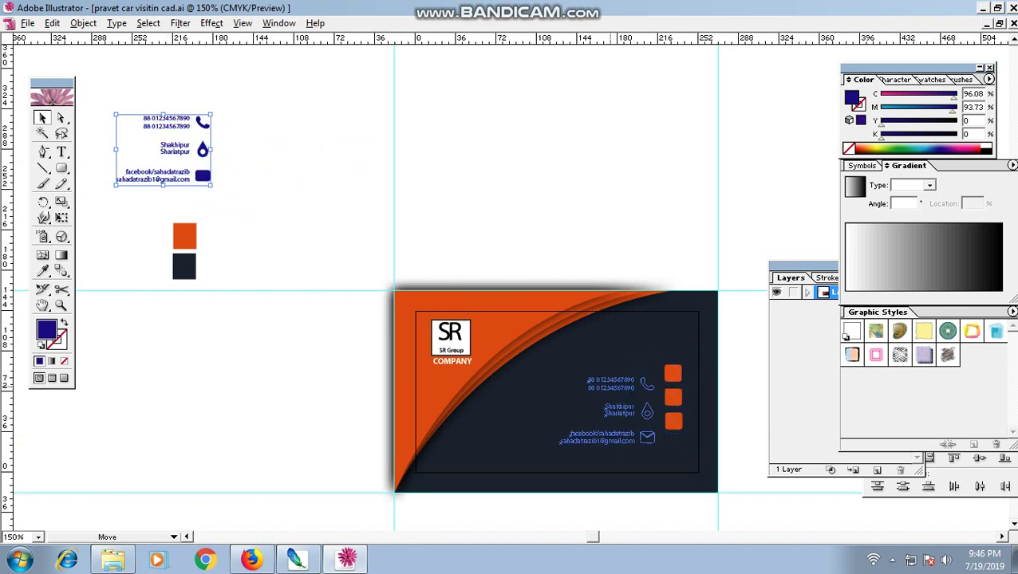
pyautogui.rightClick(635, 372)
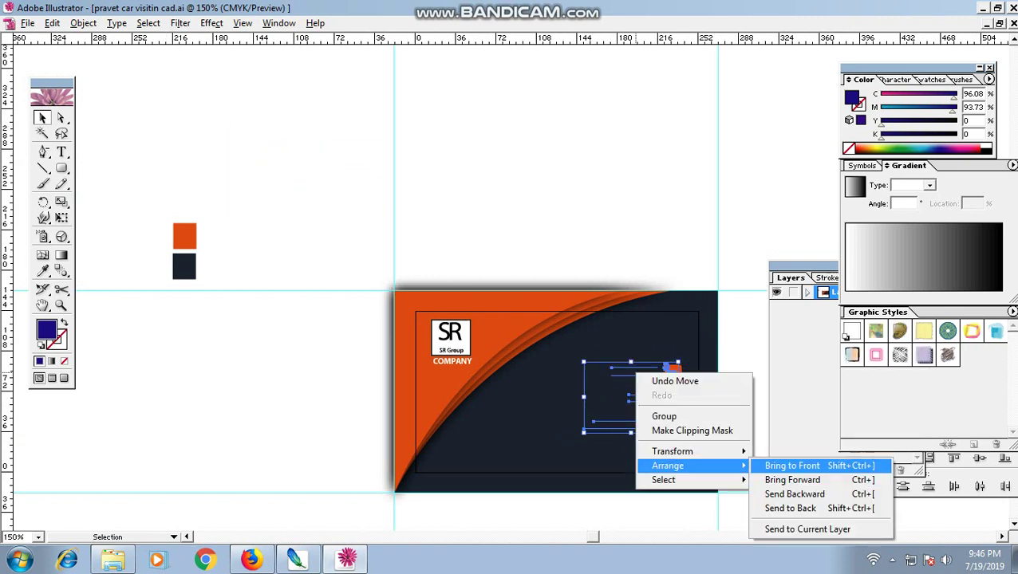
pyautogui.click(793, 466)
pyautogui.rightClick(636, 370)
pyautogui.moveTo(690, 461)
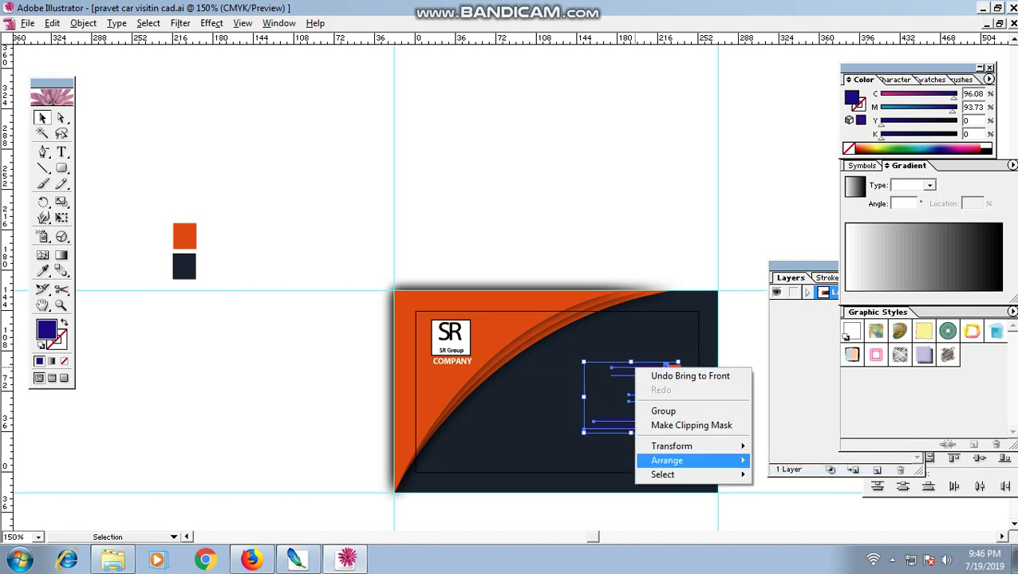
pyautogui.click(791, 460)
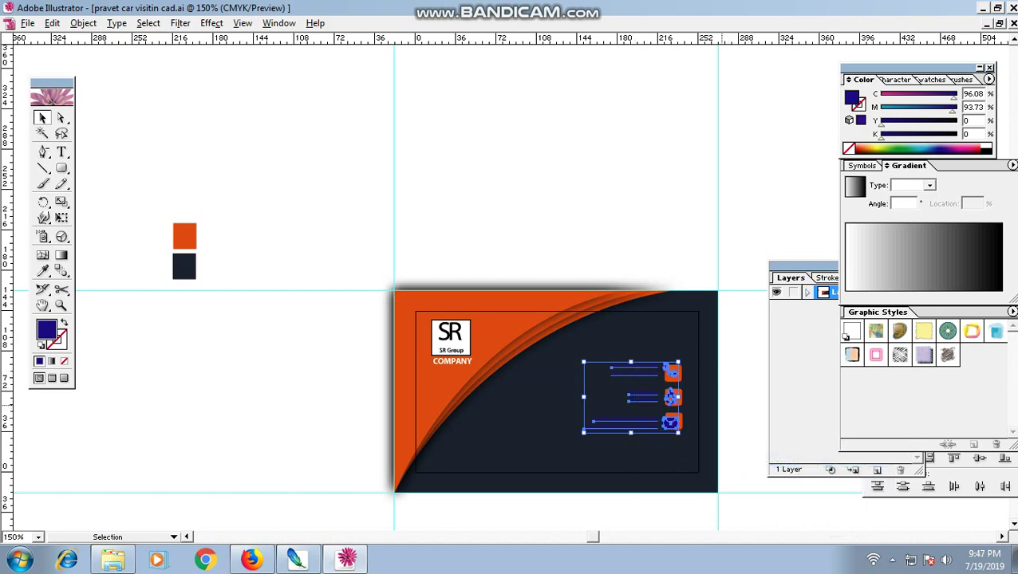
pyautogui.hotkey('ctrl', 'shift', 'a')
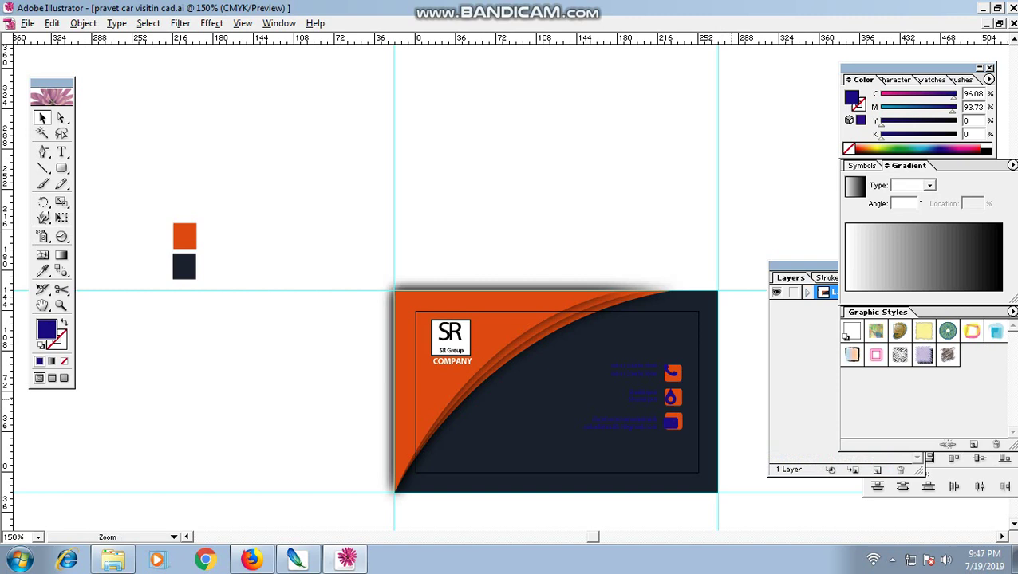
# Step: Try selecting the phone numbers, icons and social/email lines individually
pyautogui.hotkey('ctrl', '=')
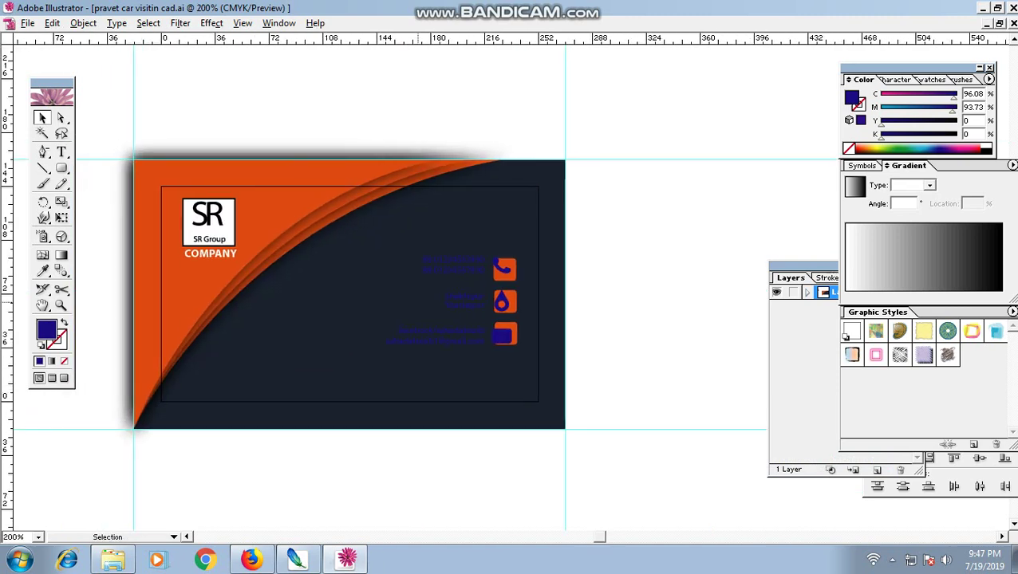
pyautogui.press('i')
pyautogui.press('v')
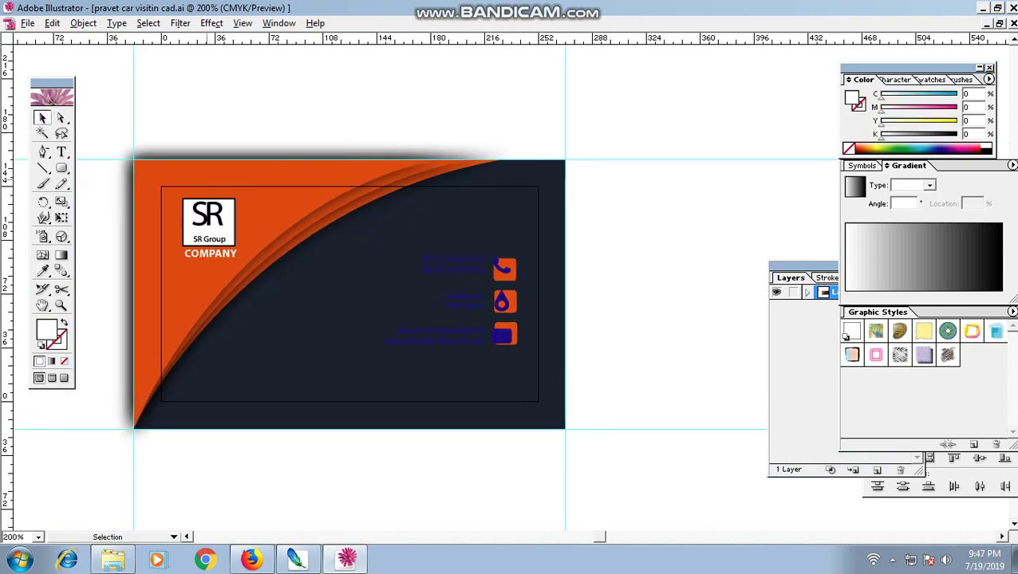
pyautogui.click(462, 302)
pyautogui.keyDown('shift'); pyautogui.click(501, 266); pyautogui.keyUp('shift')
pyautogui.keyDown('shift'); pyautogui.click(462, 302); pyautogui.keyUp('shift')
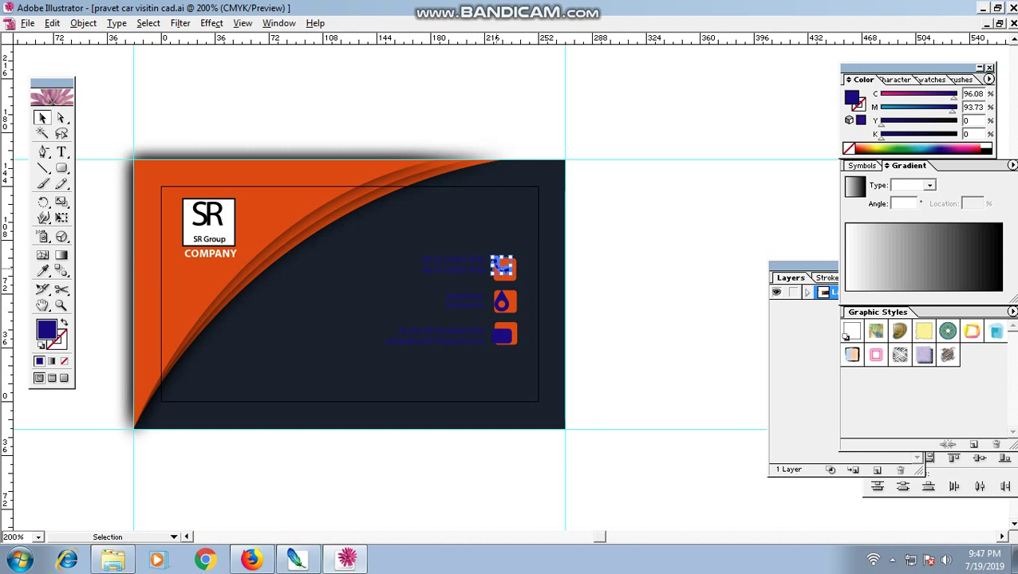
pyautogui.keyDown('shift'); pyautogui.click(453, 264); pyautogui.keyUp('shift')
pyautogui.keyDown('shift'); pyautogui.click(465, 300); pyautogui.keyUp('shift')
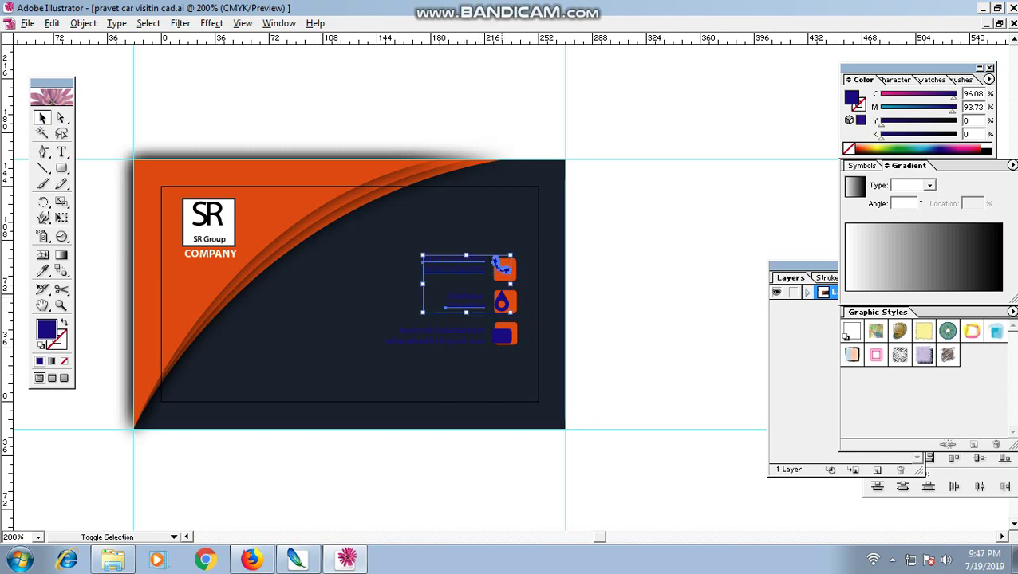
pyautogui.keyDown('shift'); pyautogui.click(502, 335); pyautogui.keyUp('shift')
pyautogui.keyDown('shift'); pyautogui.click(439, 332); pyautogui.keyUp('shift')
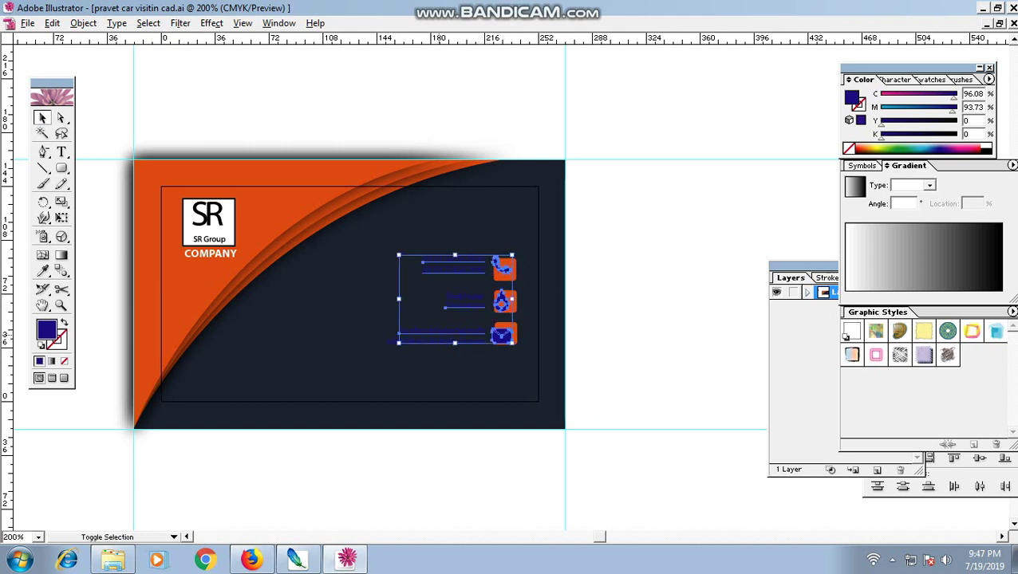
pyautogui.hotkey('ctrl', 'h')
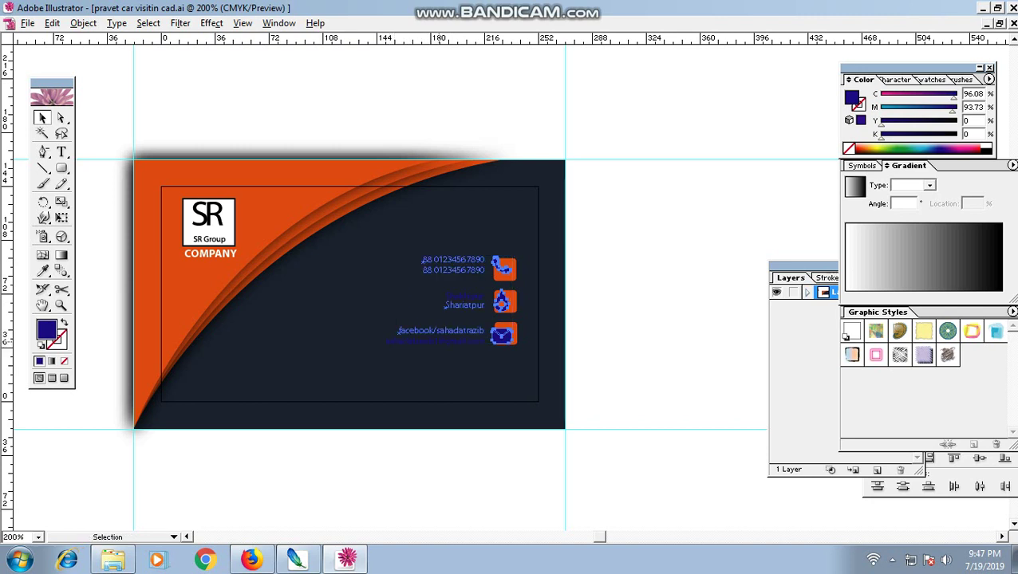
pyautogui.hotkey('ctrl', 'shift', 'a')
# Step: Select all contact icons and text and make them white with the Eyedropper
pyautogui.keyDown('shift'); pyautogui.click(434, 335); pyautogui.keyUp('shift')
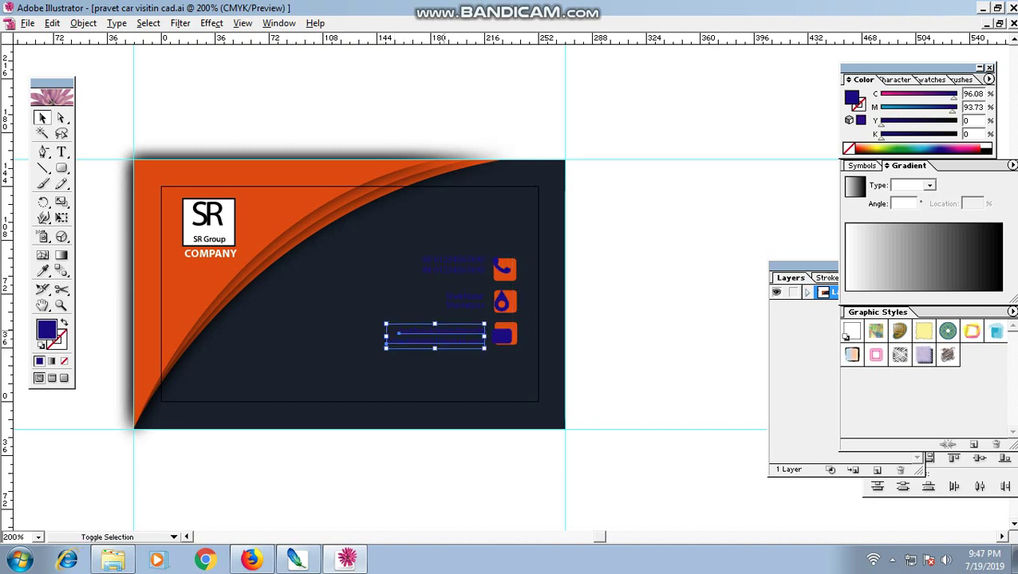
pyautogui.moveTo(396, 367); pyautogui.dragTo(496, 241)
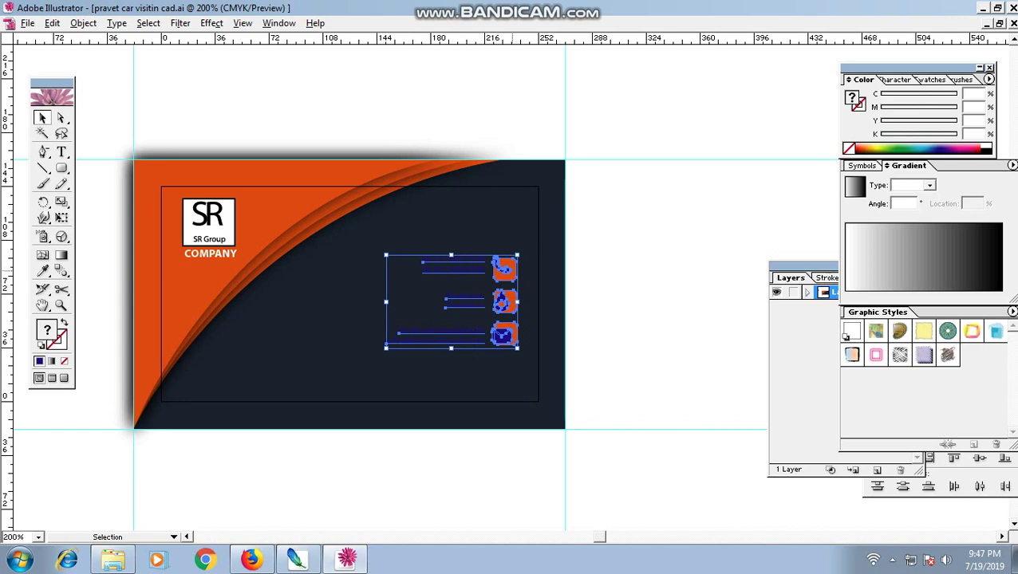
pyautogui.press('i')
pyautogui.click(209, 253)
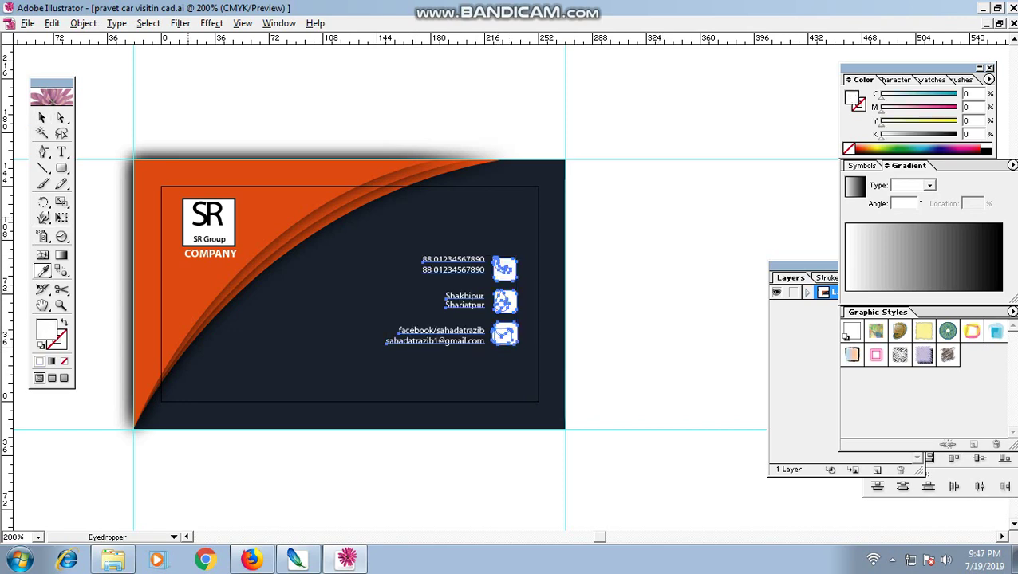
pyautogui.press('v')
pyautogui.hotkey('ctrl', 'shift', 'a')
# Step: Fill the phone, location and email icon boxes with the card's orange using the eyedropper
pyautogui.click(634, 271)
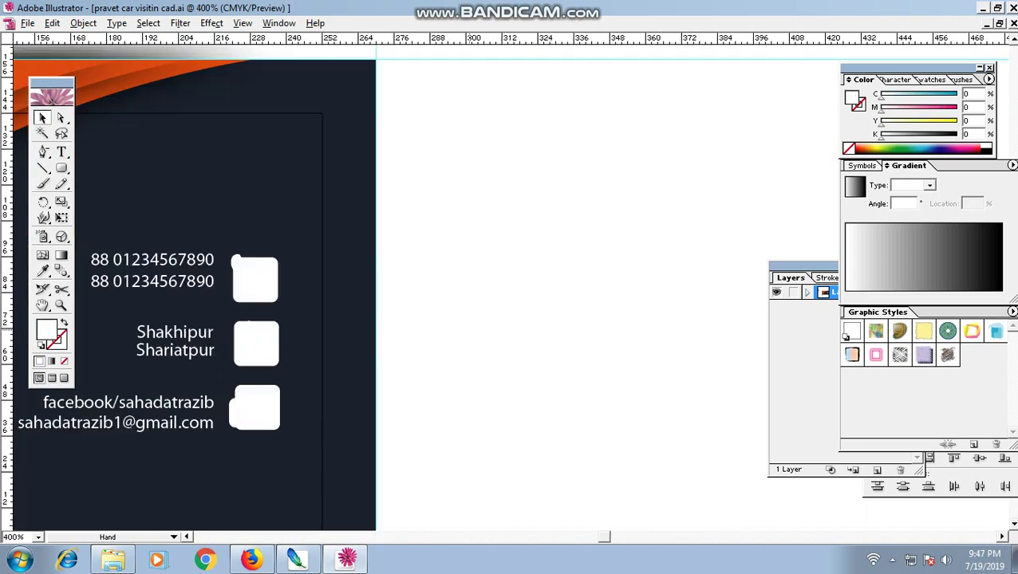
pyautogui.moveTo(255, 279); pyautogui.dragTo(532, 240)
pyautogui.click(532, 239)
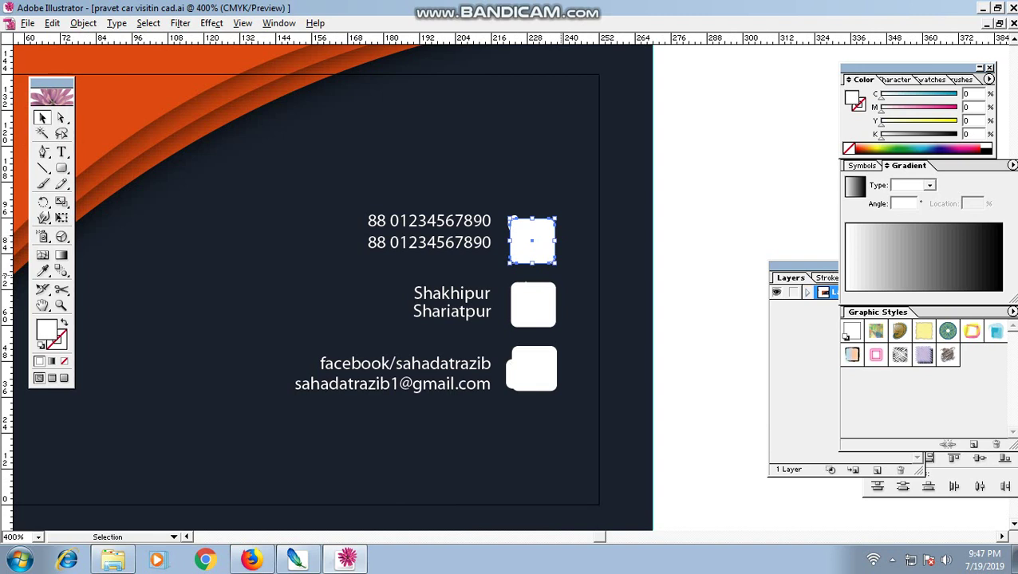
pyautogui.press('i')
pyautogui.click(199, 120)
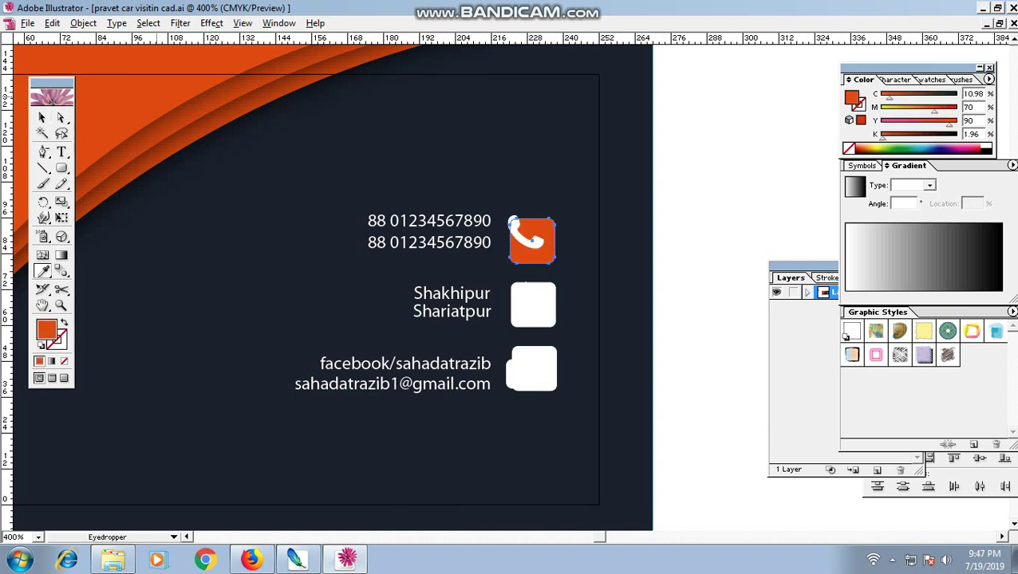
pyautogui.press('v')
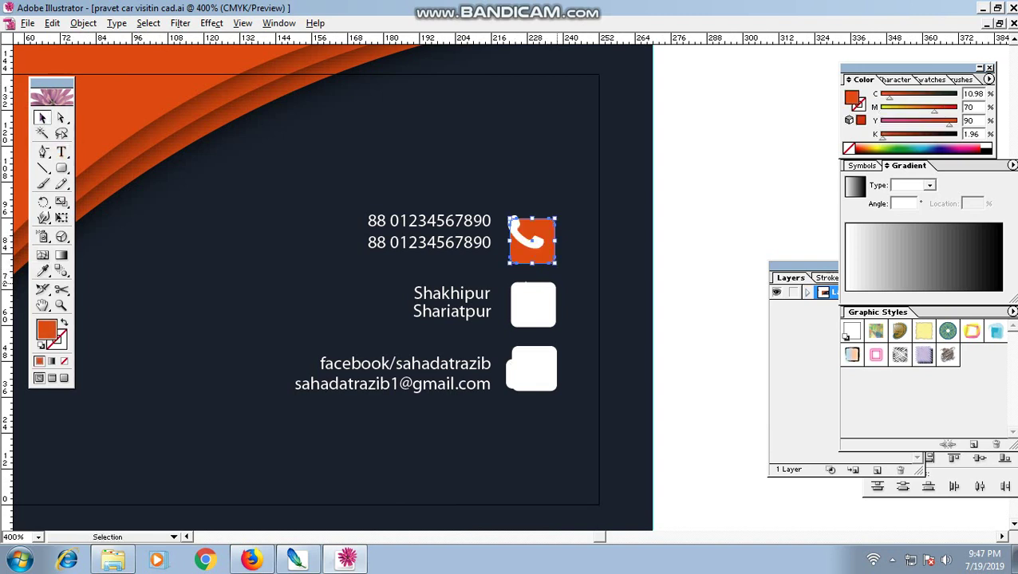
pyautogui.click(533, 304)
pyautogui.press('i')
pyautogui.click(542, 254)
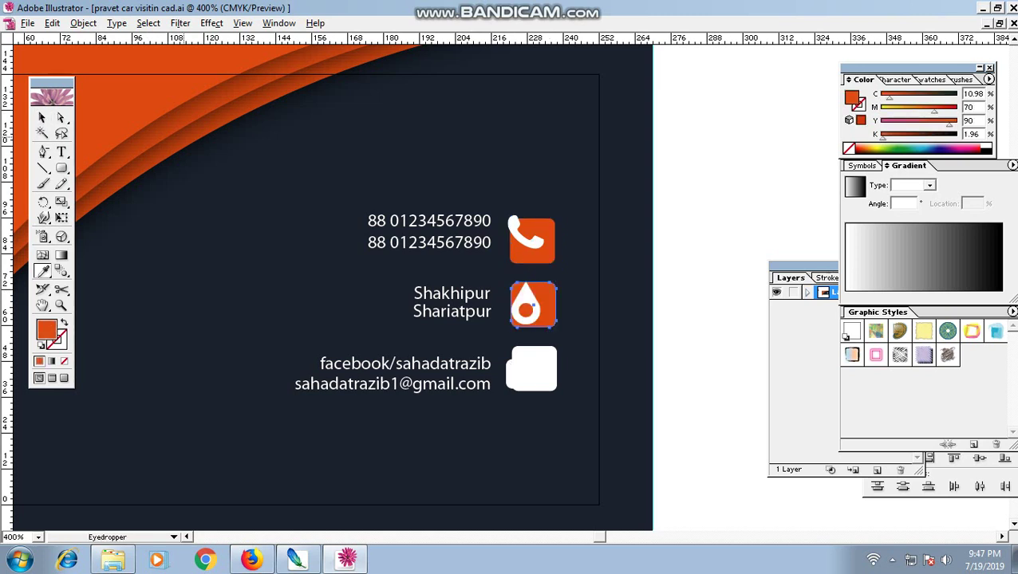
pyautogui.press('v')
pyautogui.click(533, 368)
pyautogui.press('i')
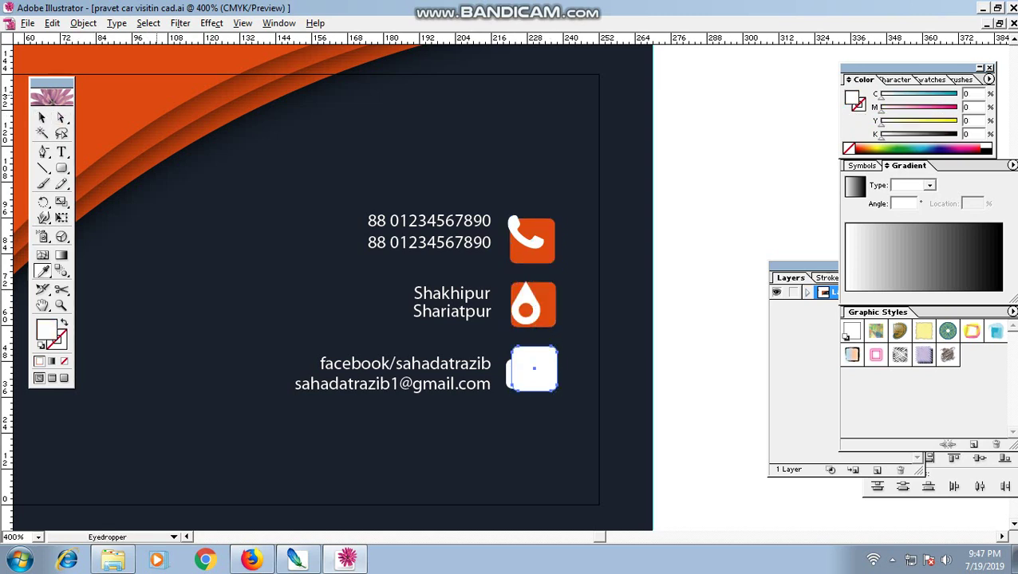
pyautogui.click(519, 320)
pyautogui.press('v')
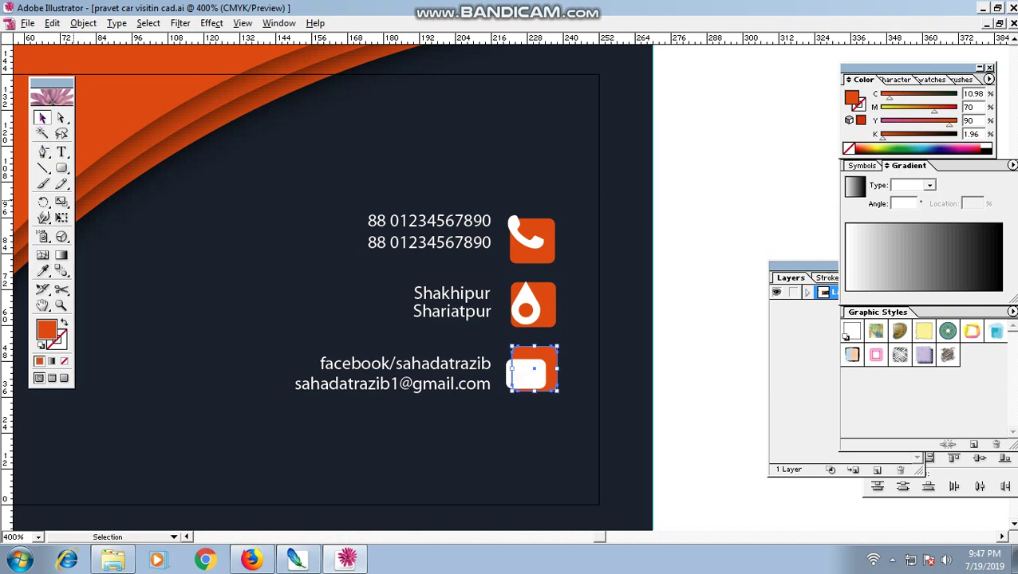
# Step: Centre the white phone glyph on its orange square
pyautogui.click(525, 236)
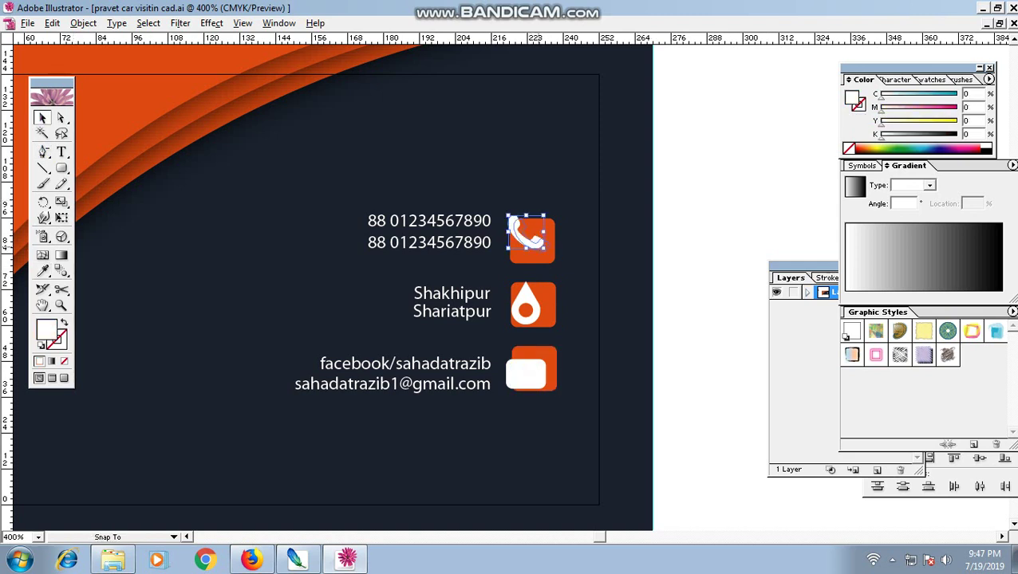
pyautogui.moveTo(525, 236); pyautogui.dragTo(531, 243)
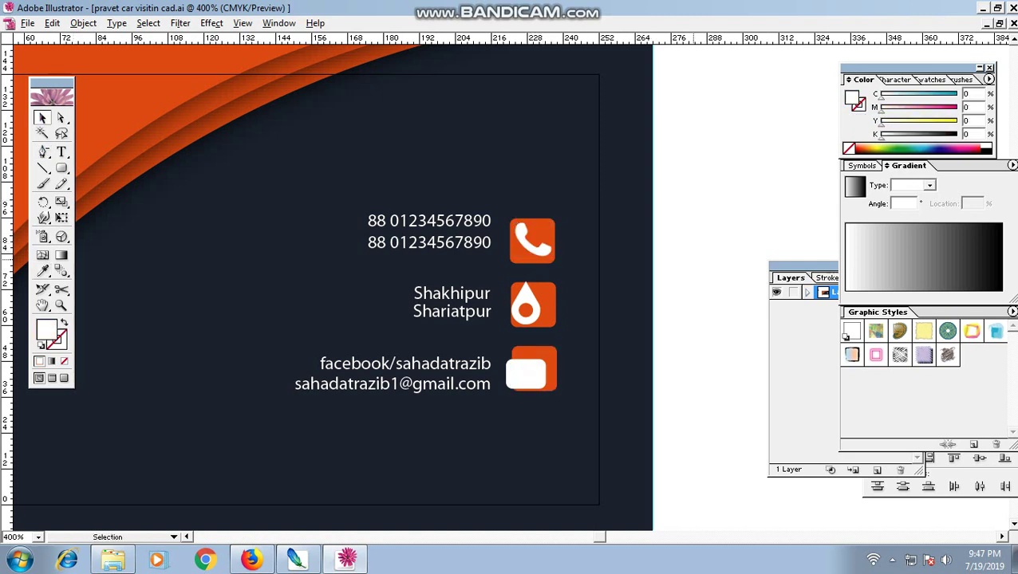
pyautogui.keyDown('shift'); pyautogui.click(546, 254); pyautogui.keyUp('shift')
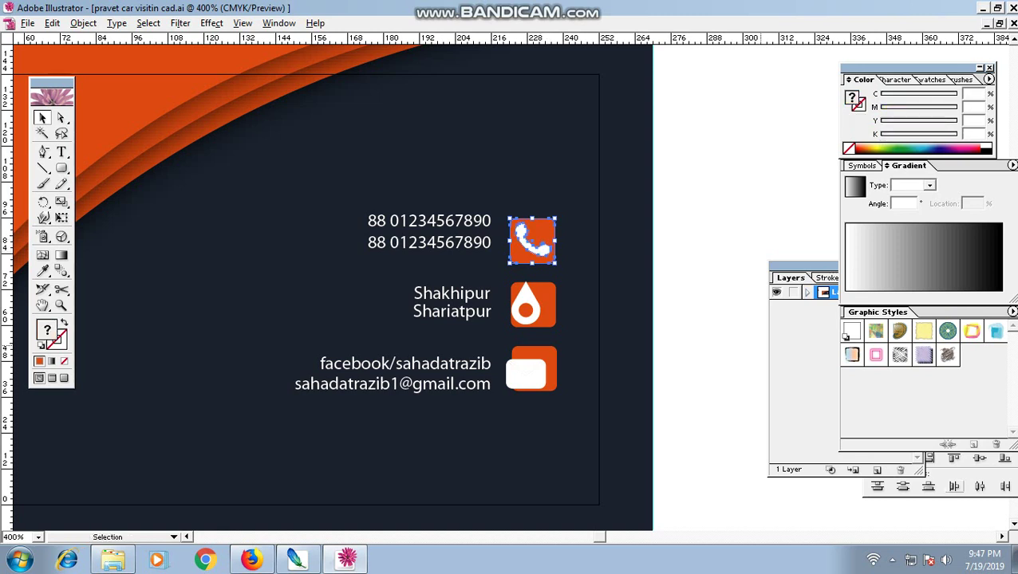
pyautogui.click(979, 459)
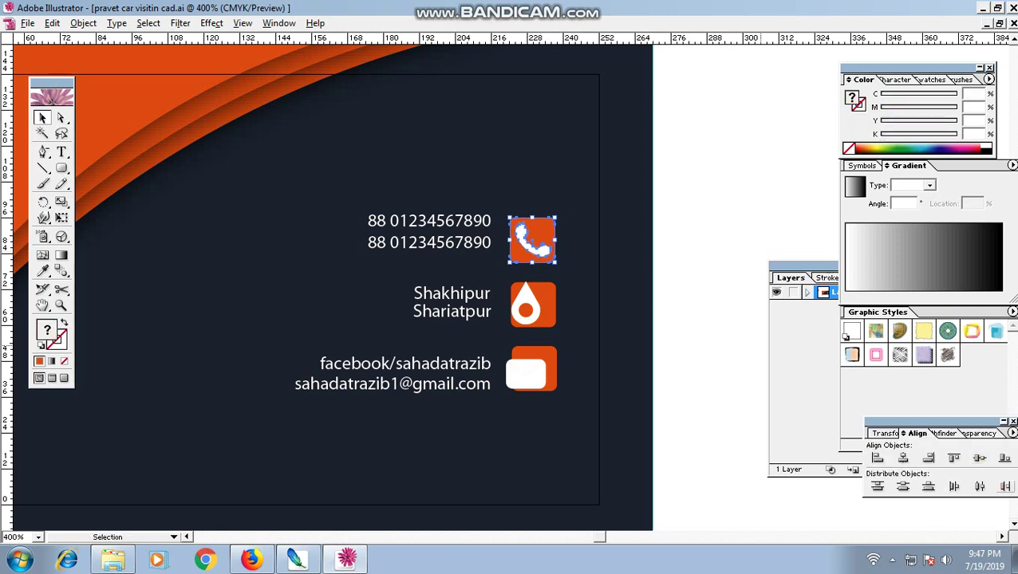
pyautogui.hotkey('ctrl', 'shift', 'a')
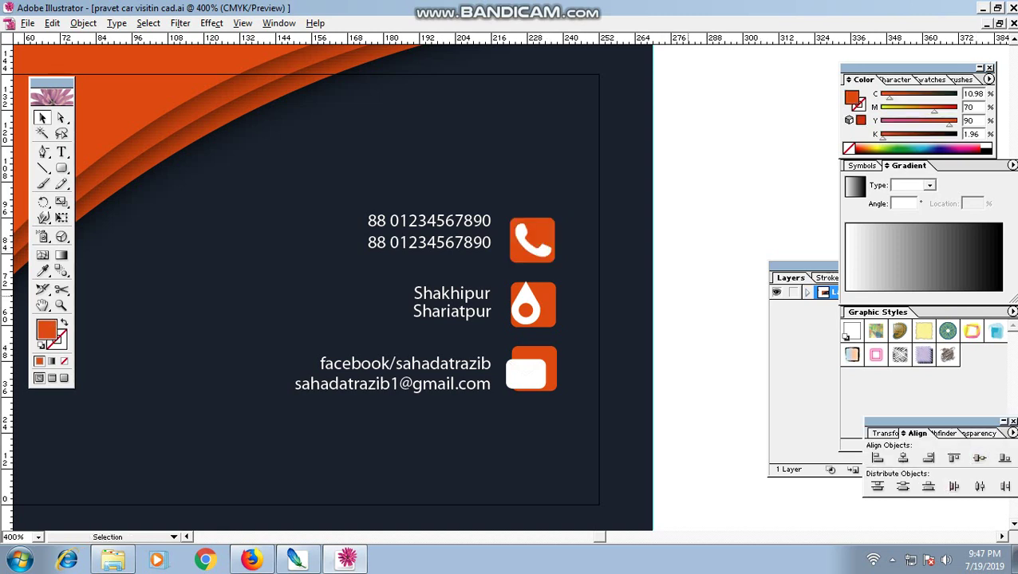
pyautogui.click(533, 239)
pyautogui.keyDown('shift'); pyautogui.click(546, 254); pyautogui.keyUp('shift')
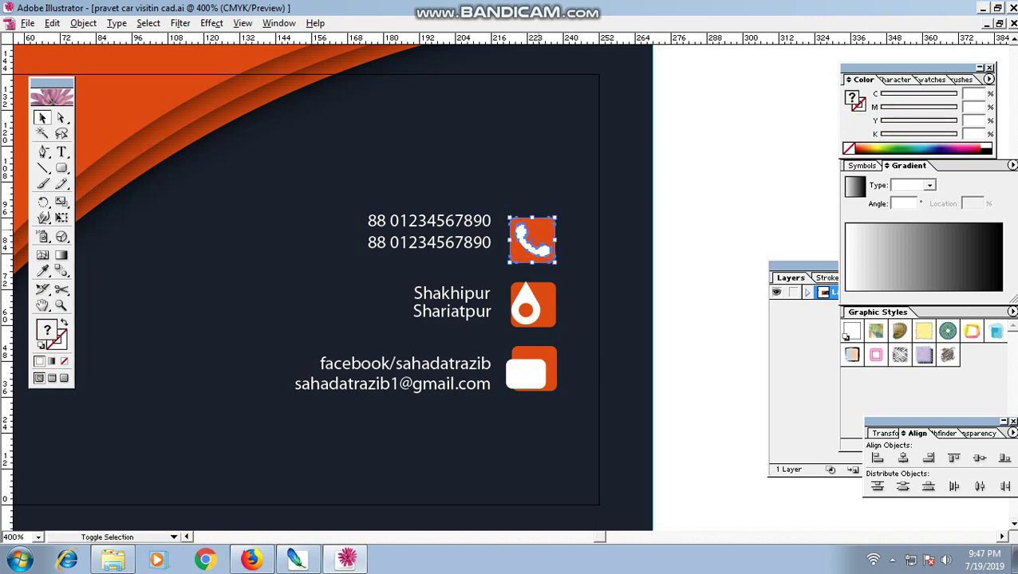
# Step: Vertically centre the two phone-number lines with the phone icon using Align
pyautogui.rightClick(545, 235)
pyautogui.click(575, 279)
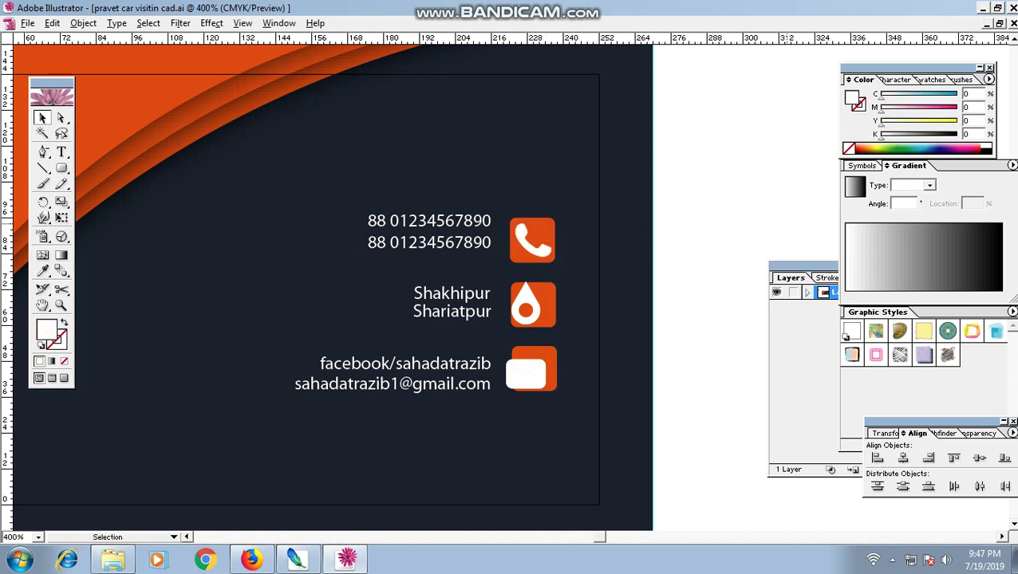
pyautogui.click(429, 232)
pyautogui.keyDown('shift'); pyautogui.click(533, 239); pyautogui.keyUp('shift')
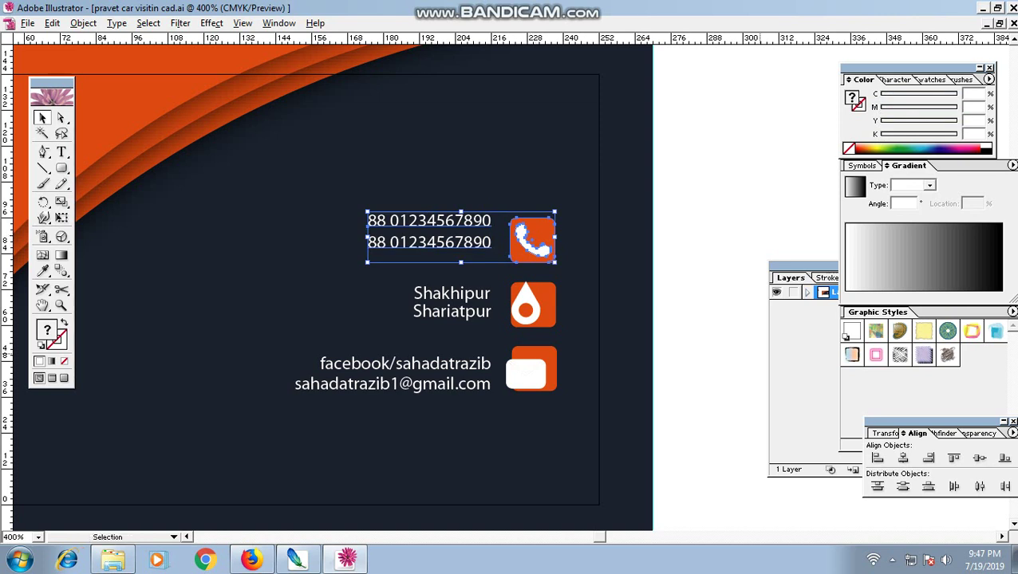
pyautogui.click(980, 458)
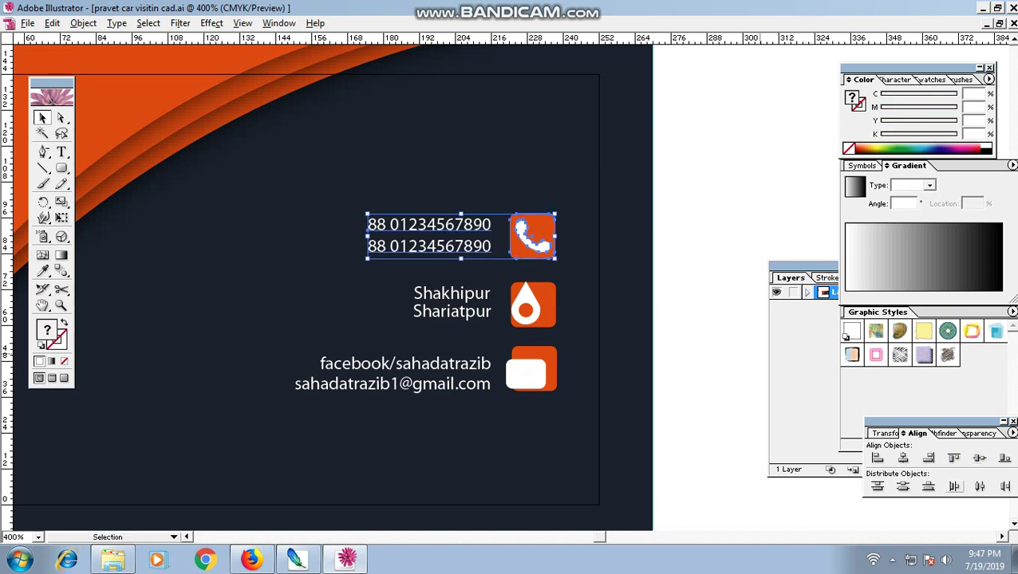
# Step: Group the white drop glyph with its orange square
pyautogui.click(606, 319)
pyautogui.moveTo(533, 306); pyautogui.dragTo(487, 272)
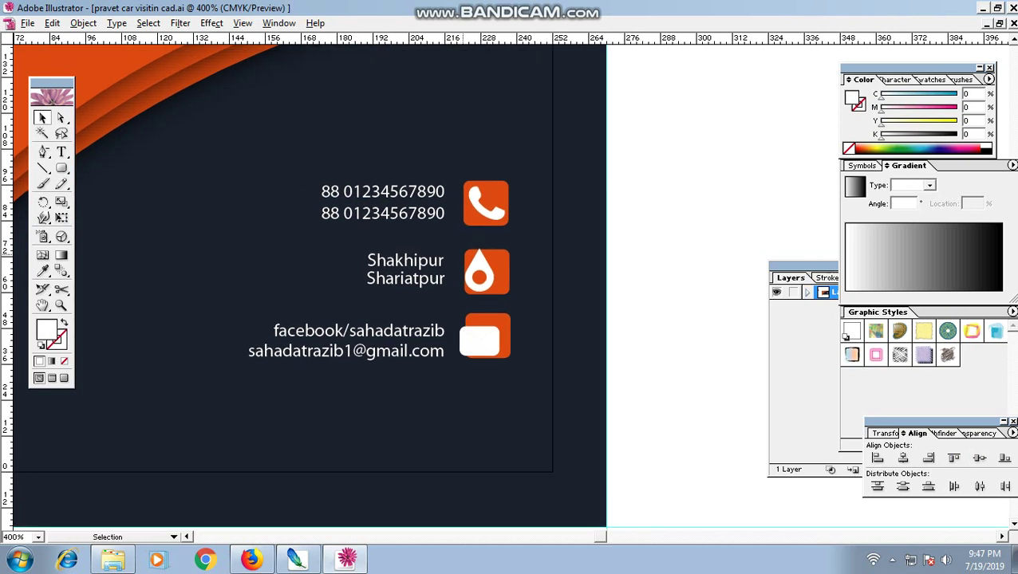
pyautogui.click(488, 273)
pyautogui.press('shift')
pyautogui.keyDown('shift'); pyautogui.click(487, 273); pyautogui.keyUp('shift')
pyautogui.keyDown('shift'); pyautogui.click(486, 272); pyautogui.keyUp('shift')
pyautogui.click(486, 272)
pyautogui.click(485, 272)
pyautogui.press('shift')
pyautogui.keyDown('shift'); pyautogui.click(498, 285); pyautogui.keyUp('shift')
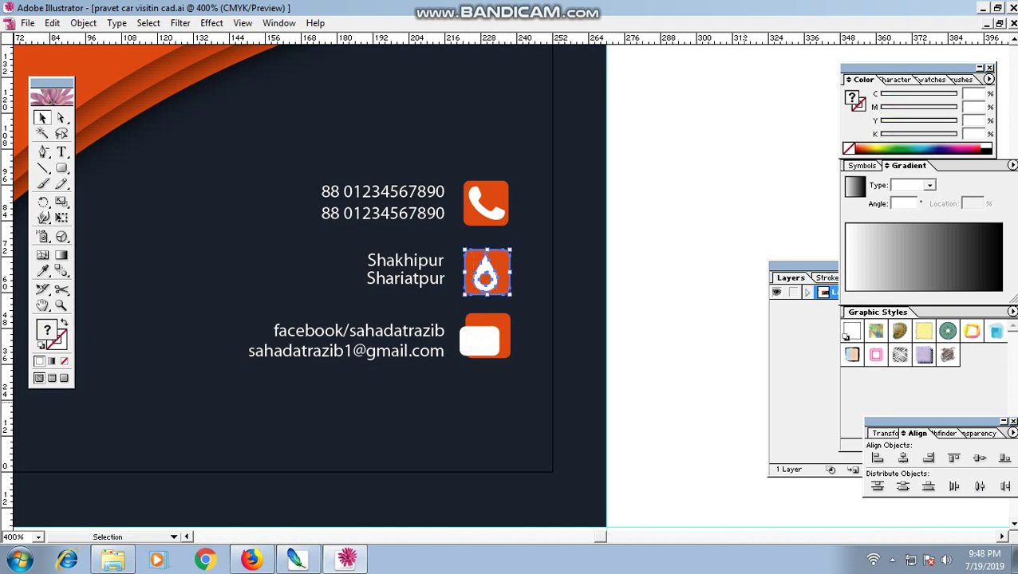
pyautogui.click(621, 278)
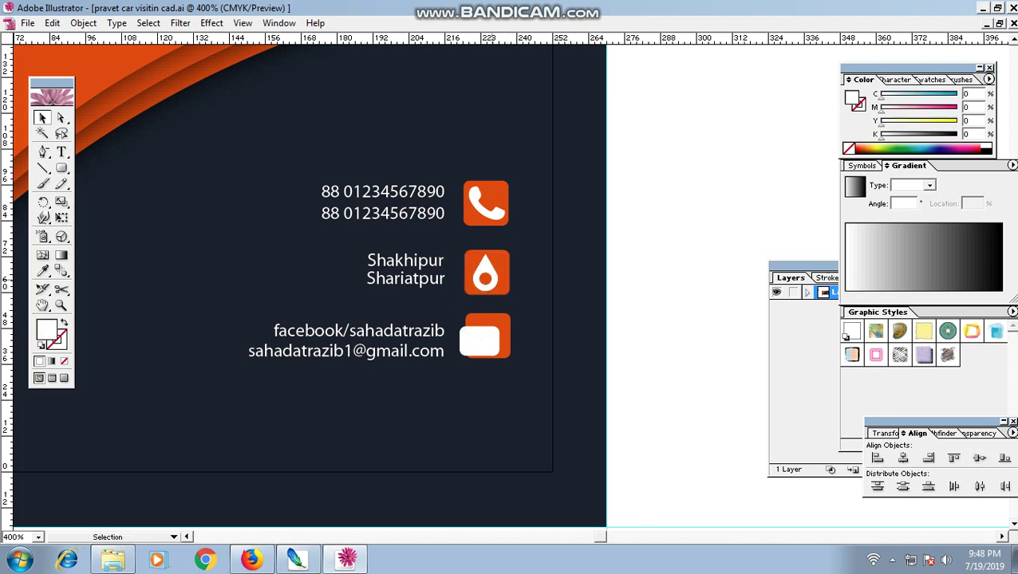
pyautogui.click(488, 278)
pyautogui.keyDown('shift'); pyautogui.click(500, 286); pyautogui.keyUp('shift')
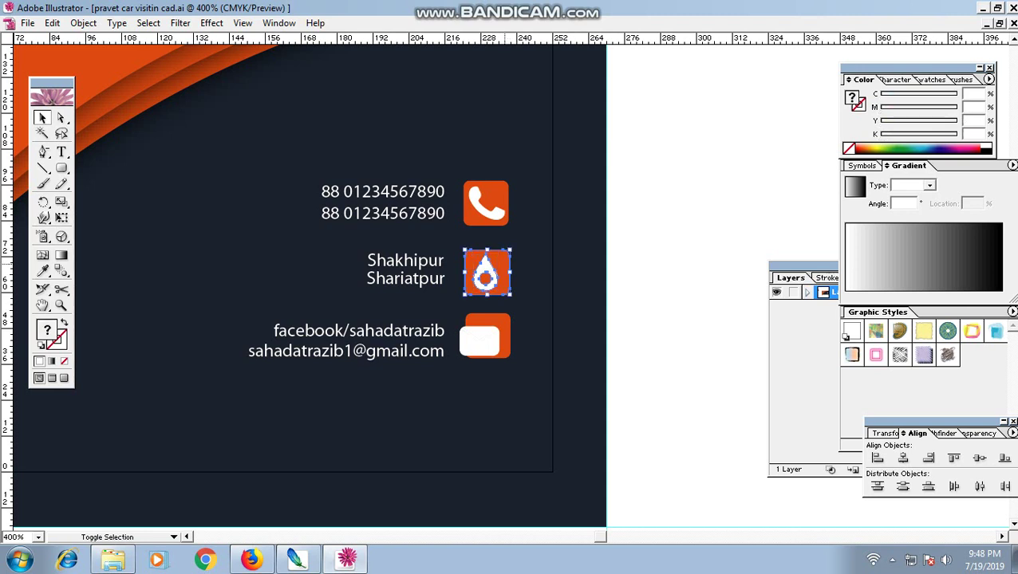
pyautogui.rightClick(504, 263)
pyautogui.click(534, 308)
# Step: Select the two-line address text with the drop icon and check its context options, making no changes
pyautogui.keyDown('shift'); pyautogui.click(405, 269); pyautogui.keyUp('shift')
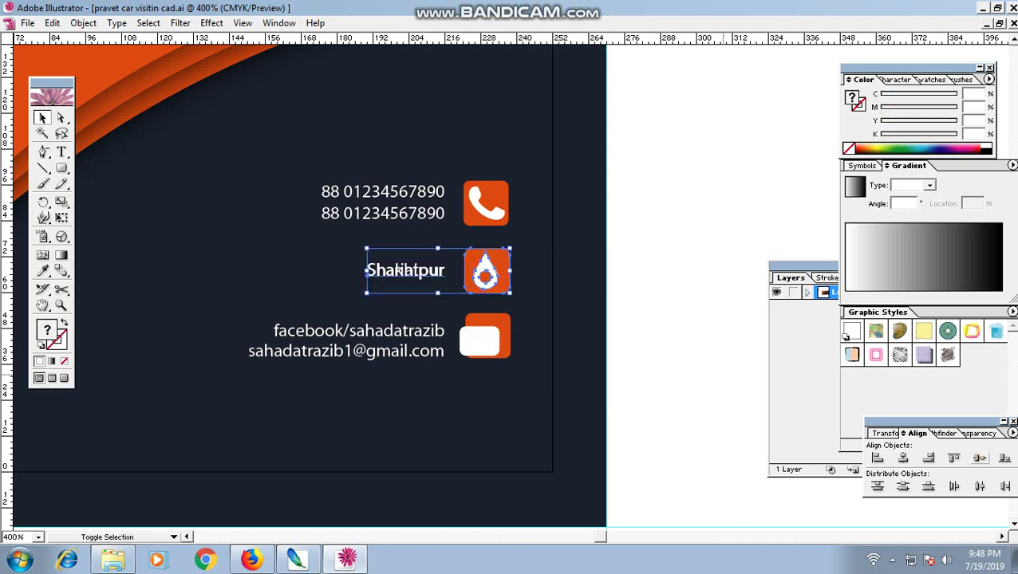
pyautogui.hotkey('ctrl', 'shift', 'a')
pyautogui.keyDown('shift'); pyautogui.click(368, 266); pyautogui.keyUp('shift')
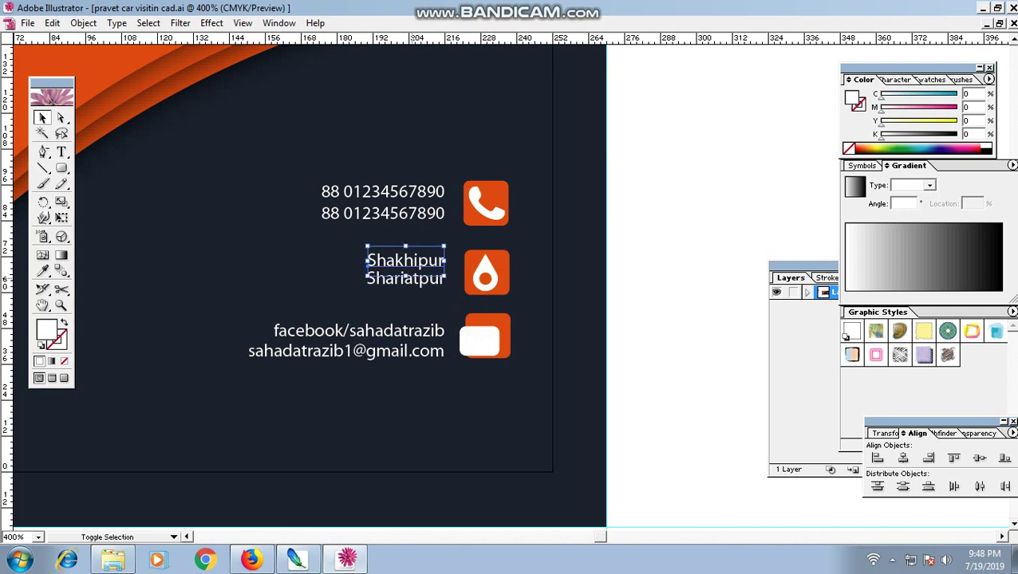
pyautogui.keyDown('shift'); pyautogui.click(404, 271); pyautogui.keyUp('shift')
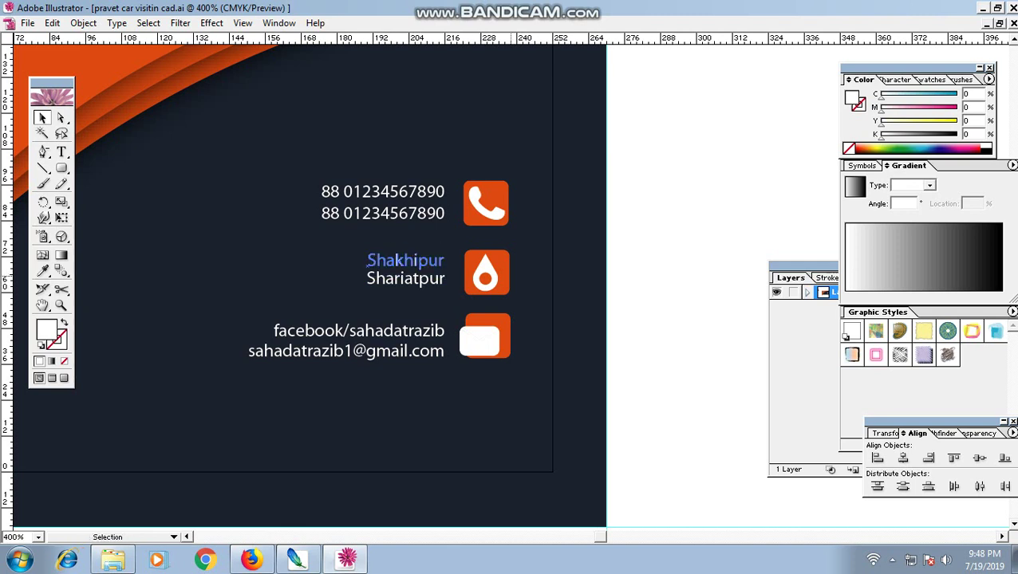
pyautogui.click(485, 280)
pyautogui.click(536, 292)
pyautogui.keyDown('shift'); pyautogui.click(405, 263); pyautogui.keyUp('shift')
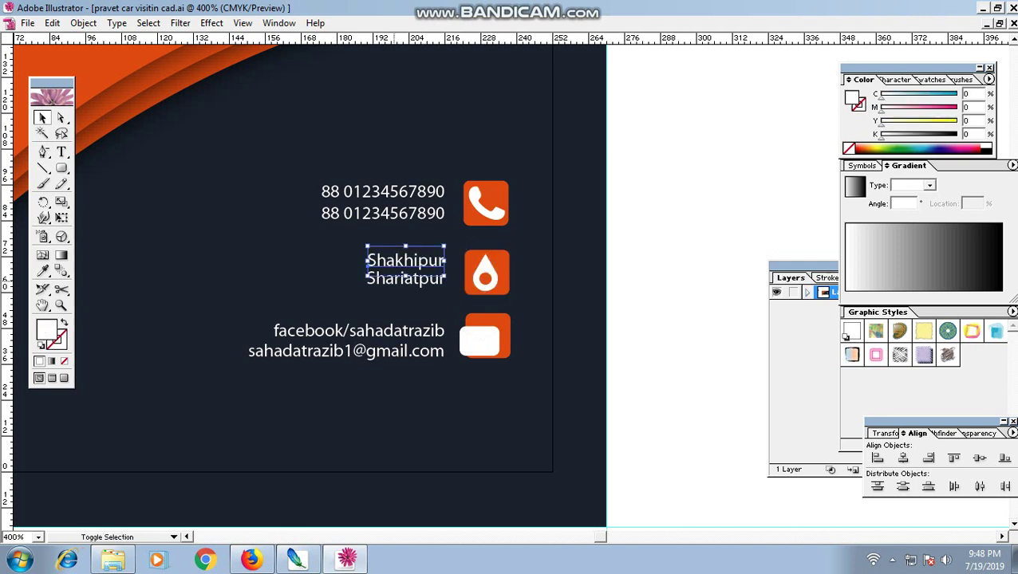
pyautogui.keyDown('shift'); pyautogui.click(379, 275); pyautogui.keyUp('shift')
pyautogui.click(486, 275)
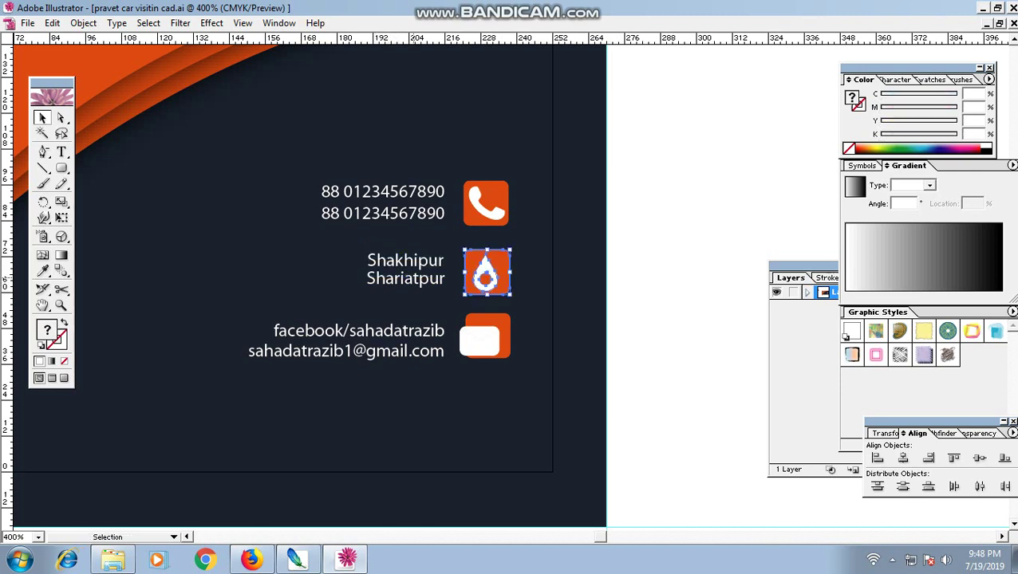
pyautogui.click(375, 268)
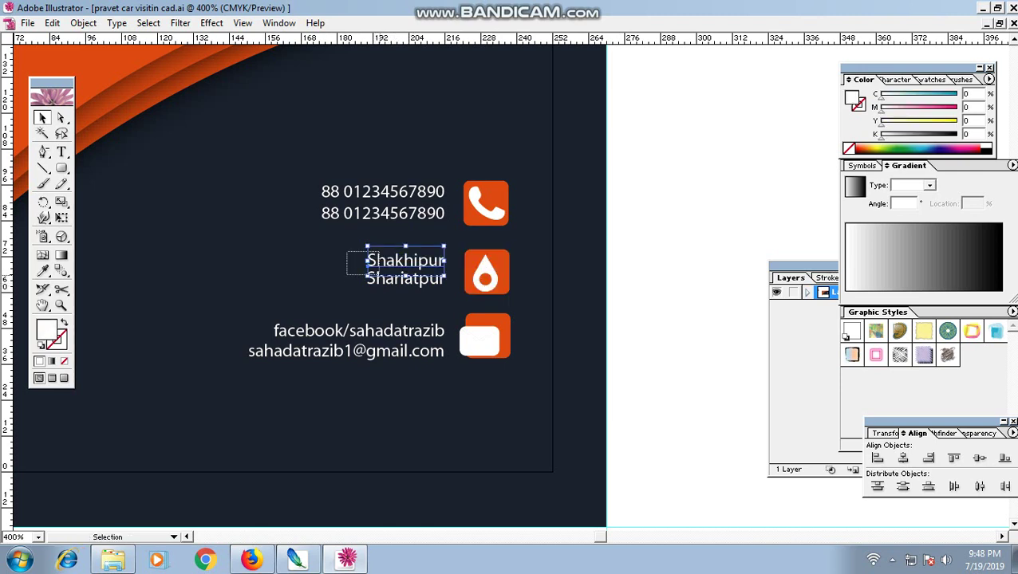
pyautogui.rightClick(391, 264)
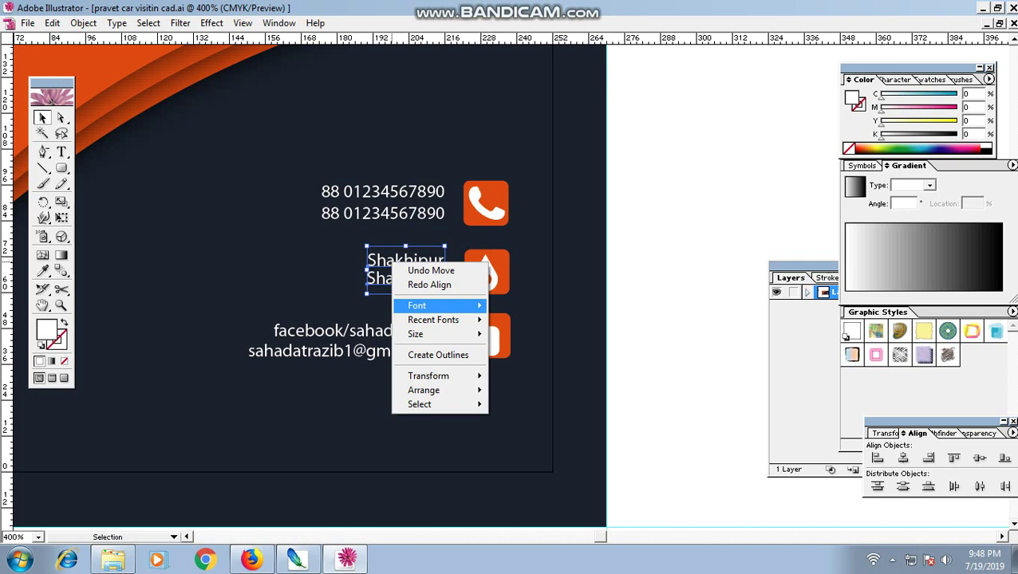
pyautogui.rightClick(388, 263)
pyautogui.rightClick(386, 261)
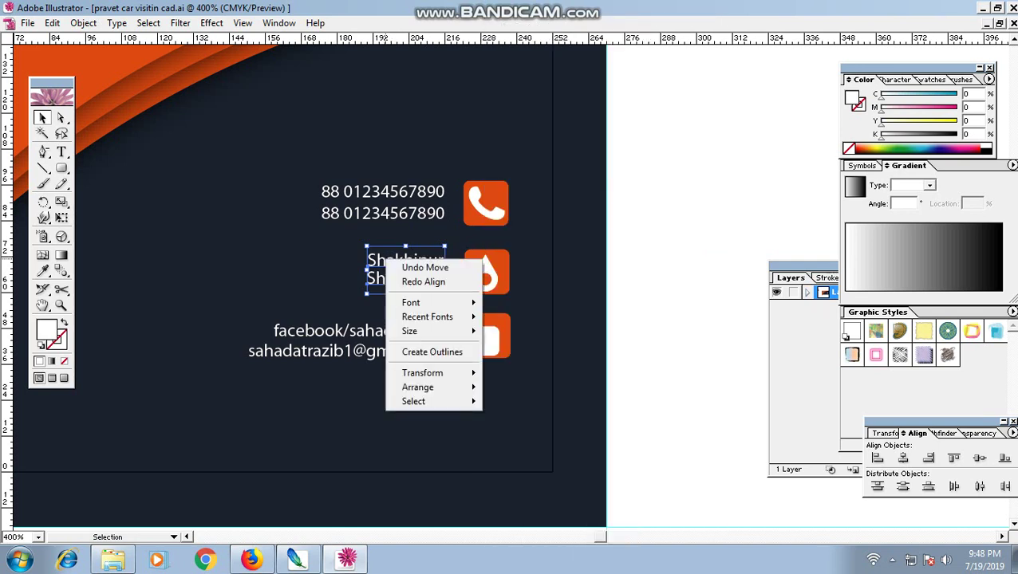
pyautogui.press('Escape')
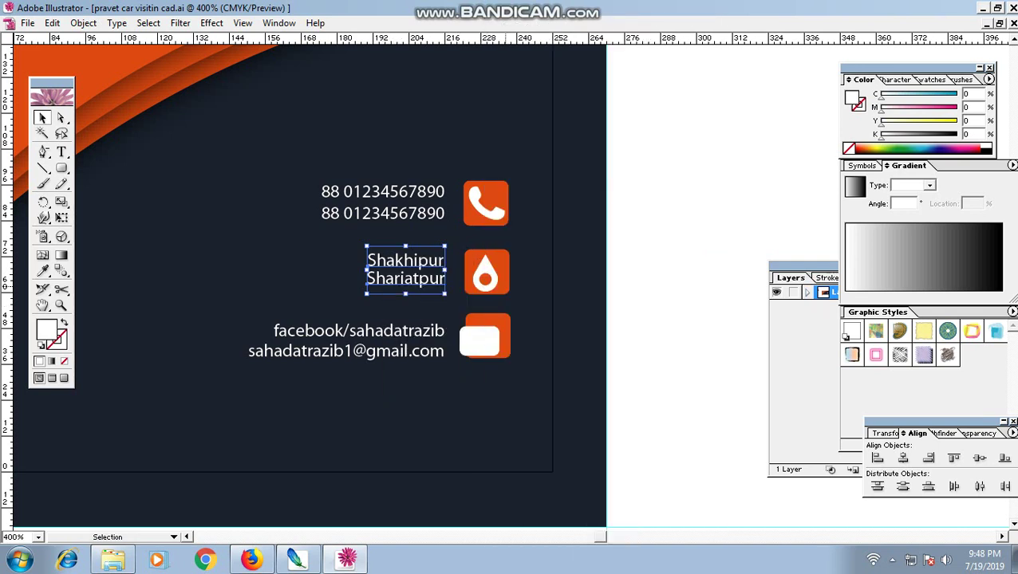
pyautogui.hotkey('ctrl', 'shift', 'a')
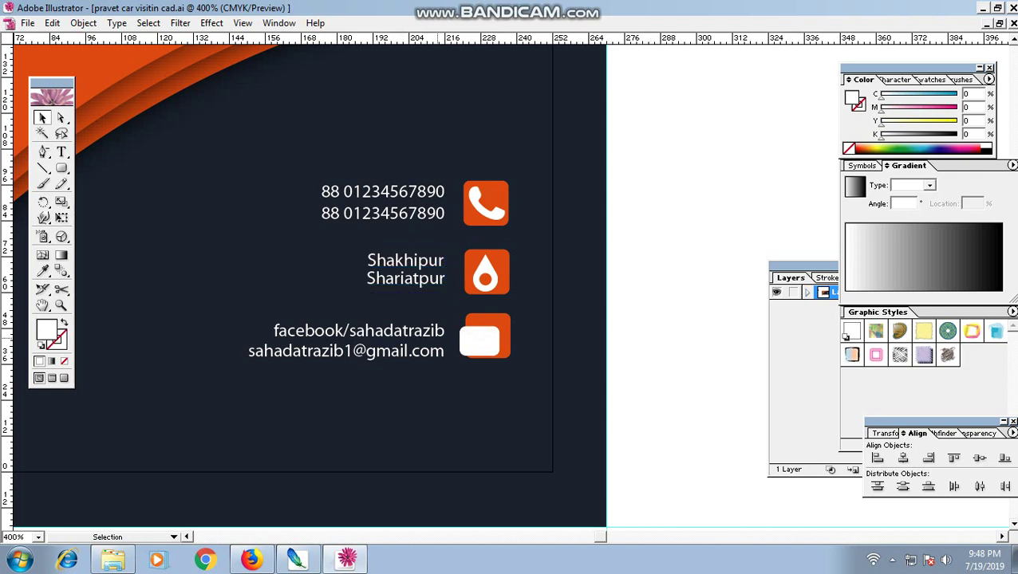
# Step: Nudge the facebook/email text up and right, and move the white envelope onto its orange square
pyautogui.click(273, 330)
pyautogui.keyDown('shift'); pyautogui.click(250, 352); pyautogui.keyUp('shift')
pyautogui.press('Right')
pyautogui.press('Right')
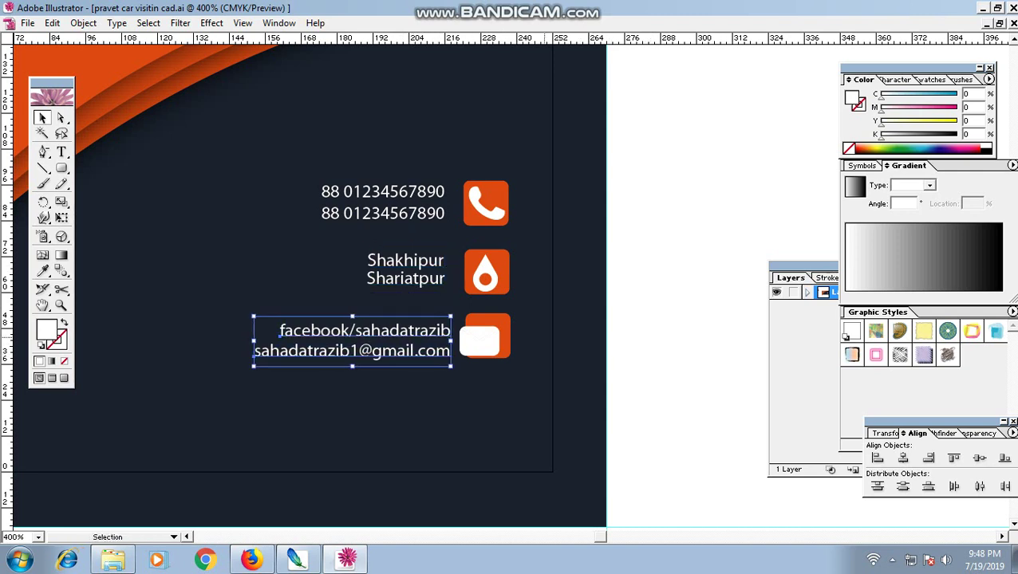
pyautogui.press('Right')
pyautogui.press('Up')
pyautogui.press('Up')
pyautogui.press('Up')
pyautogui.press('Up')
pyautogui.press('Up')
pyautogui.hotkey('ctrl', 'shift', 'a')
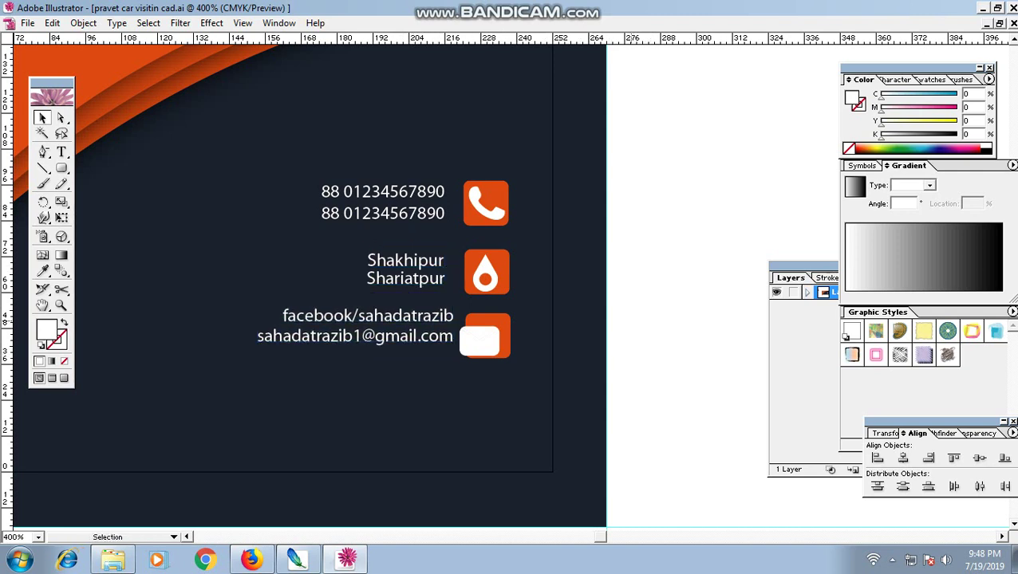
pyautogui.moveTo(480, 341); pyautogui.dragTo(488, 334)
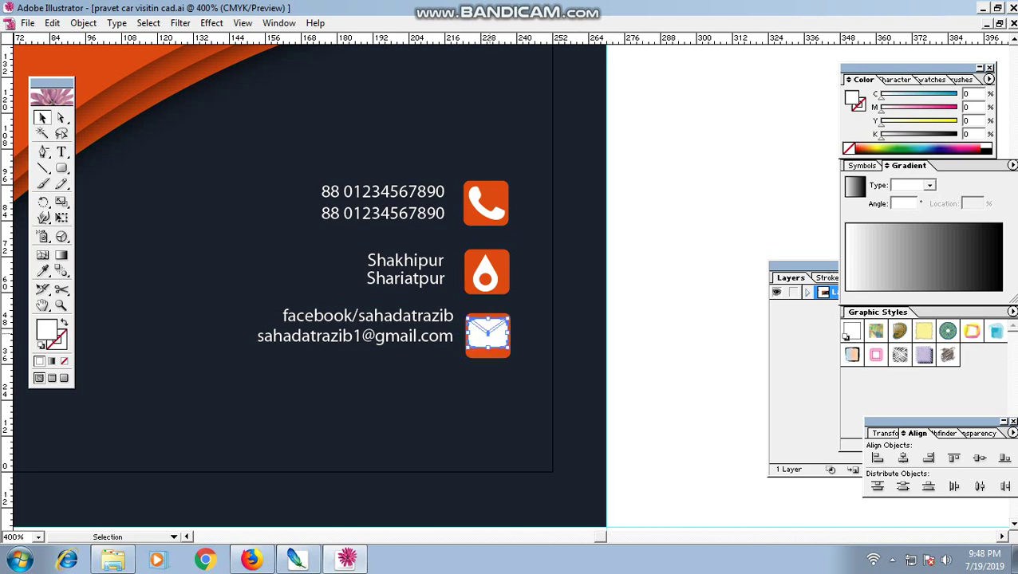
# Step: Change the envelope icon's arrangement from its context menu and delete the selected shape
pyautogui.rightClick(488, 333)
pyautogui.click(606, 412)
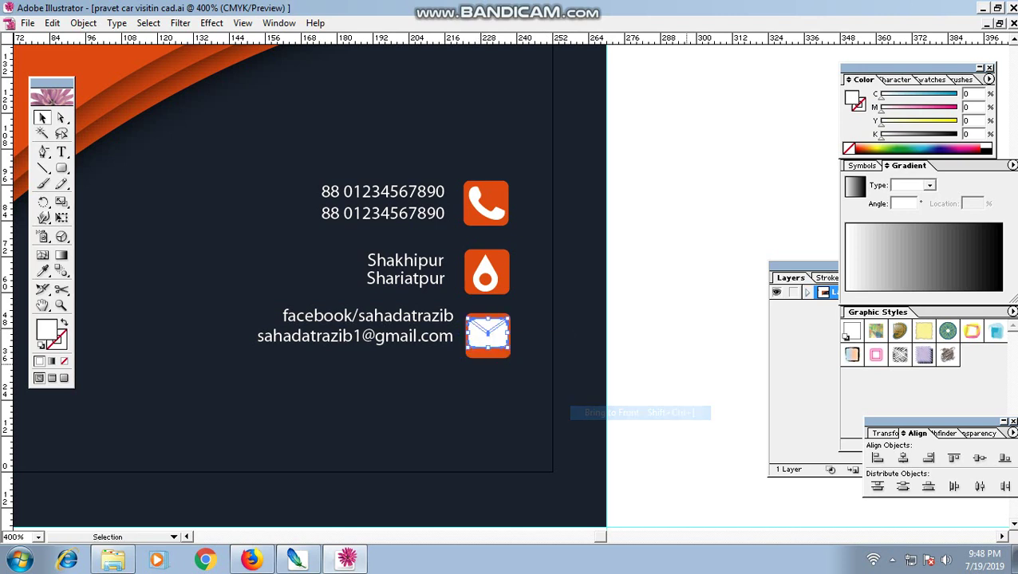
pyautogui.keyDown('shift'); pyautogui.click(488, 334); pyautogui.keyUp('shift')
pyautogui.keyDown('shift'); pyautogui.click(487, 334); pyautogui.keyUp('shift')
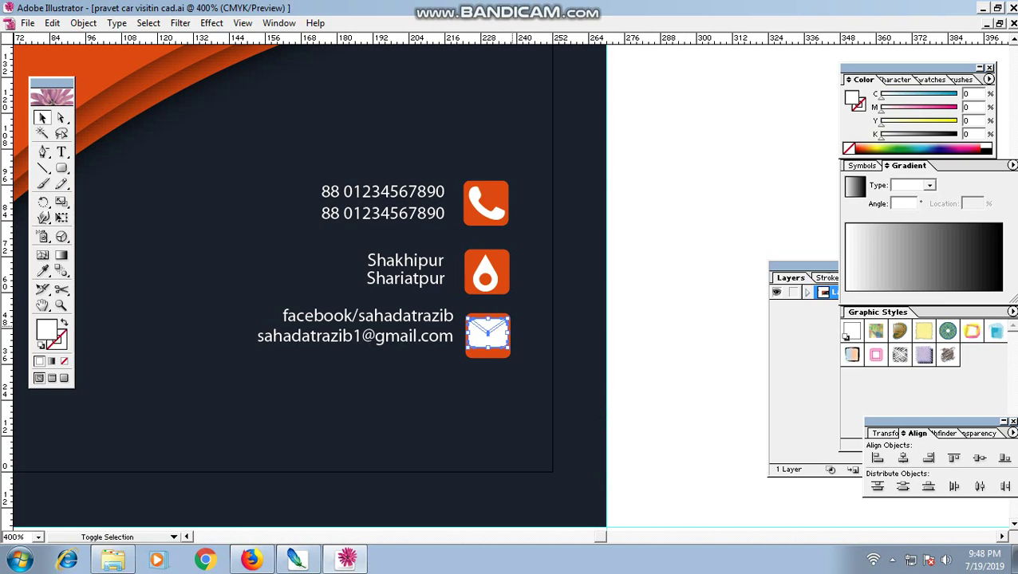
pyautogui.keyDown('shift'); pyautogui.click(487, 333); pyautogui.keyUp('shift')
pyautogui.keyDown('shift'); pyautogui.click(488, 333); pyautogui.keyUp('shift')
pyautogui.hotkey('ctrl', '+')
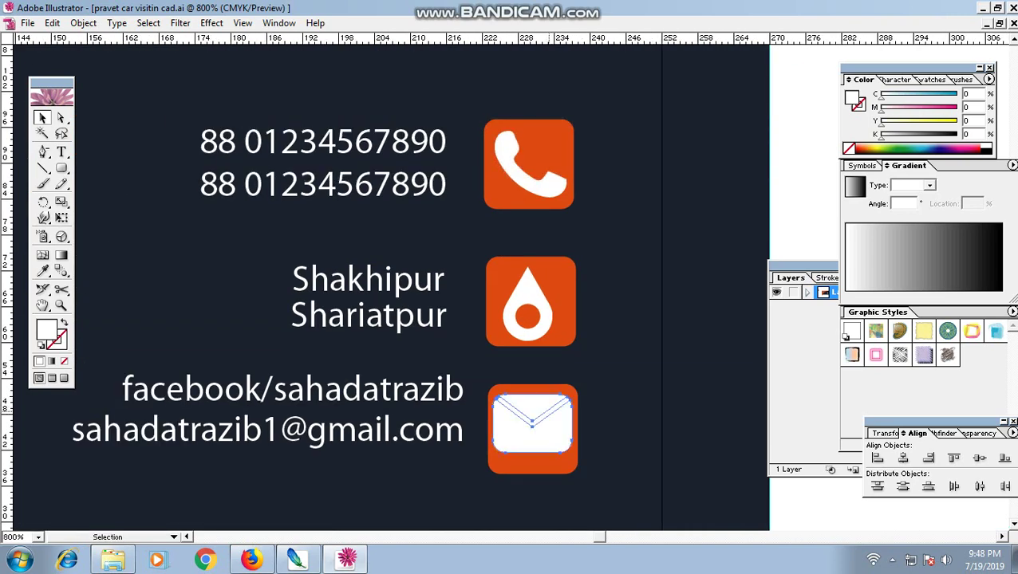
pyautogui.rightClick(530, 403)
pyautogui.click(591, 421)
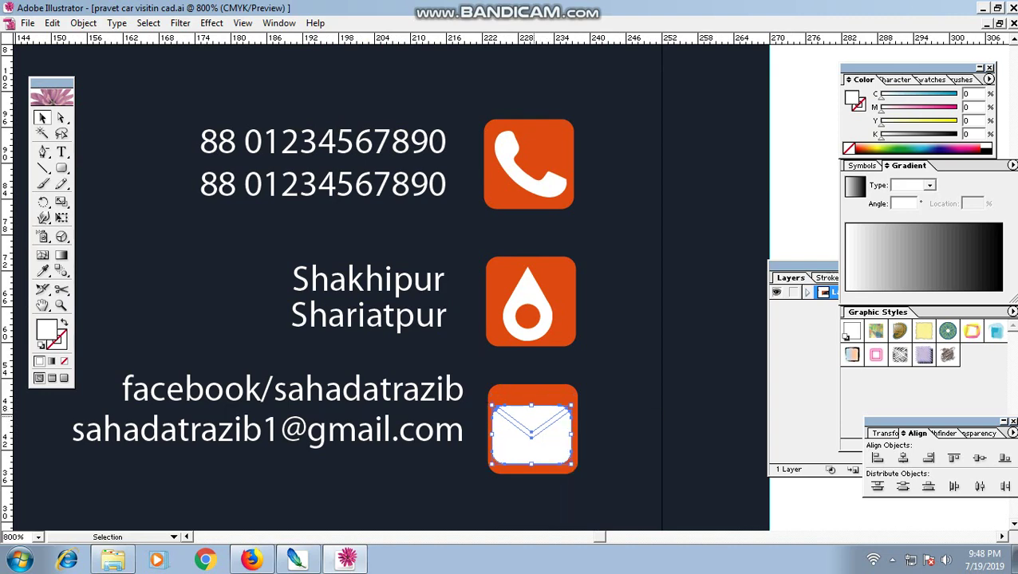
pyautogui.hotkey('ctrl', '-')
pyautogui.press('Delete')
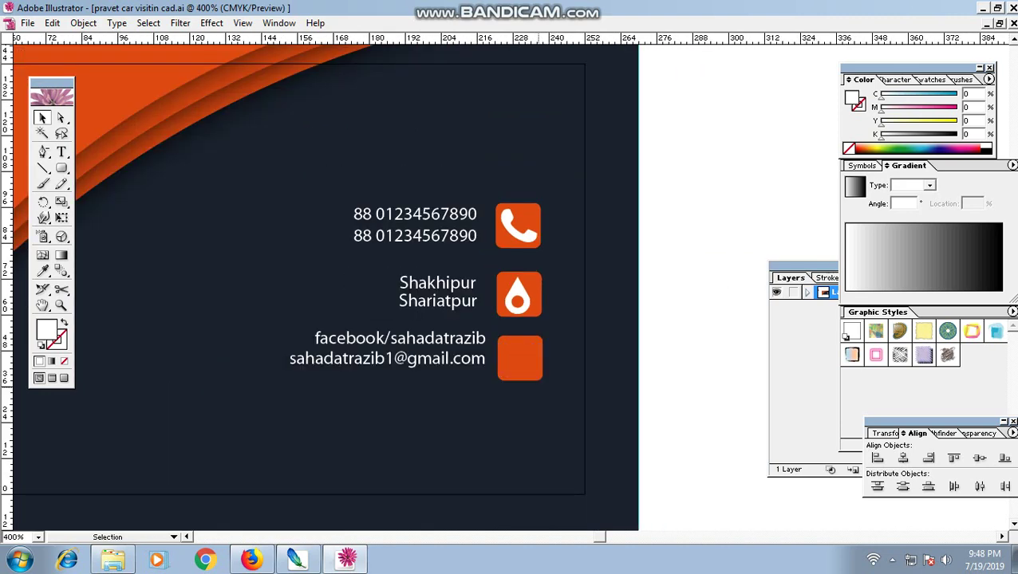
pyautogui.hotkey('ctrl', '-')
# Step: Zoom in on the envelope icon and raise the white envelope inside its orange square
pyautogui.moveTo(319, 239); pyautogui.dragTo(614, 439)
pyautogui.moveTo(240, 239); pyautogui.dragTo(673, 355)
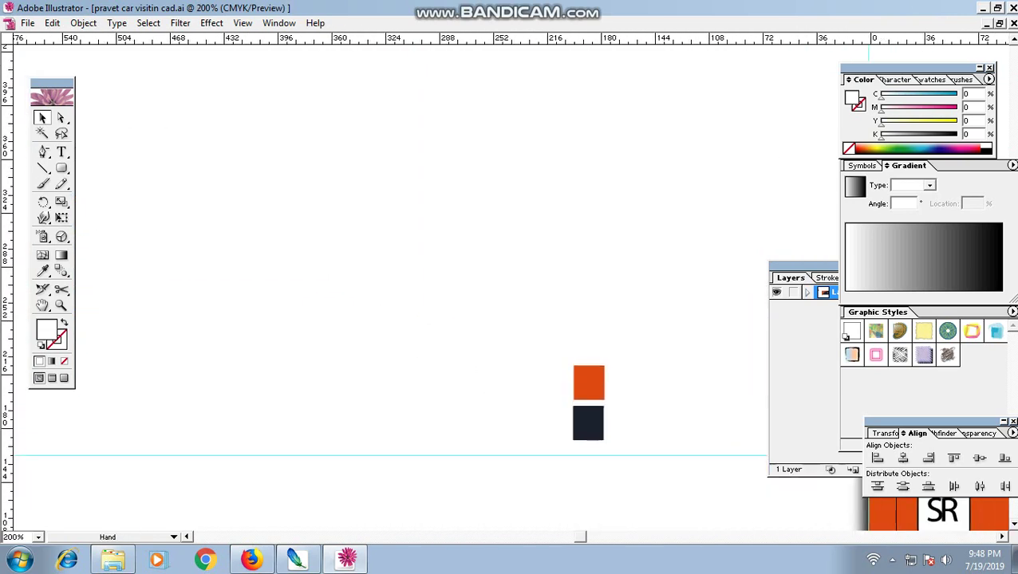
pyautogui.moveTo(479, 319); pyautogui.dragTo(552, 296)
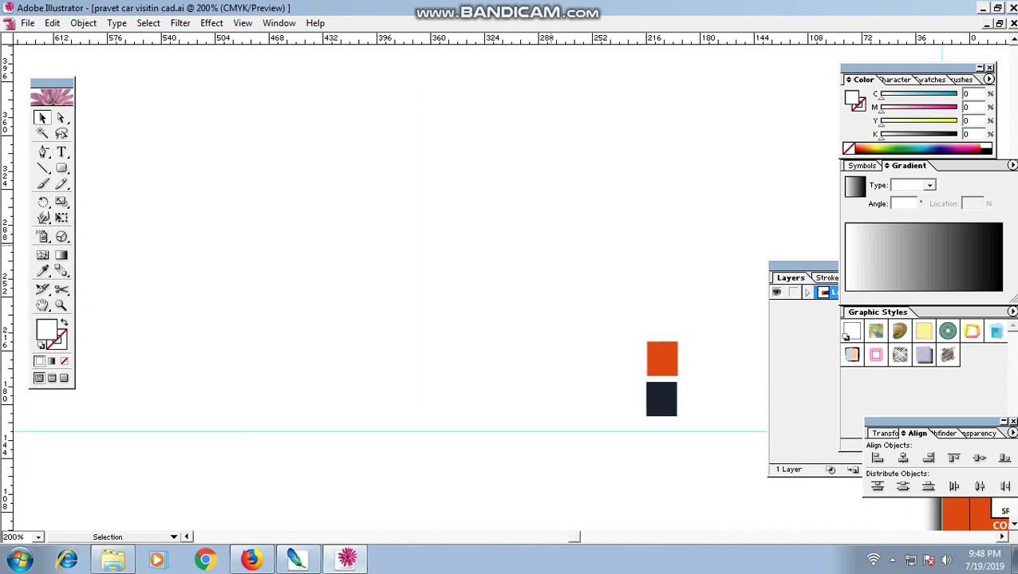
pyautogui.hotkey('ctrl', '-')
pyautogui.hotkey('ctrl', '-')
pyautogui.hotkey('ctrl', '-')
pyautogui.hotkey('ctrl', '+')
pyautogui.hotkey('ctrl', '+')
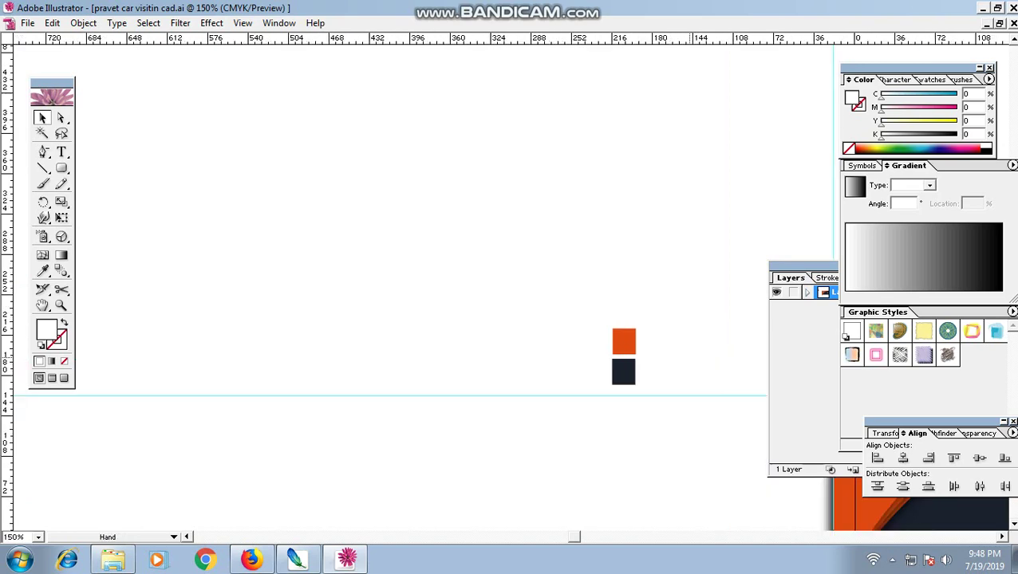
pyautogui.moveTo(638, 359); pyautogui.dragTo(196, 251)
pyautogui.hotkey('ctrl', '+')
pyautogui.hotkey('ctrl', '+')
pyautogui.hotkey('ctrl', '+')
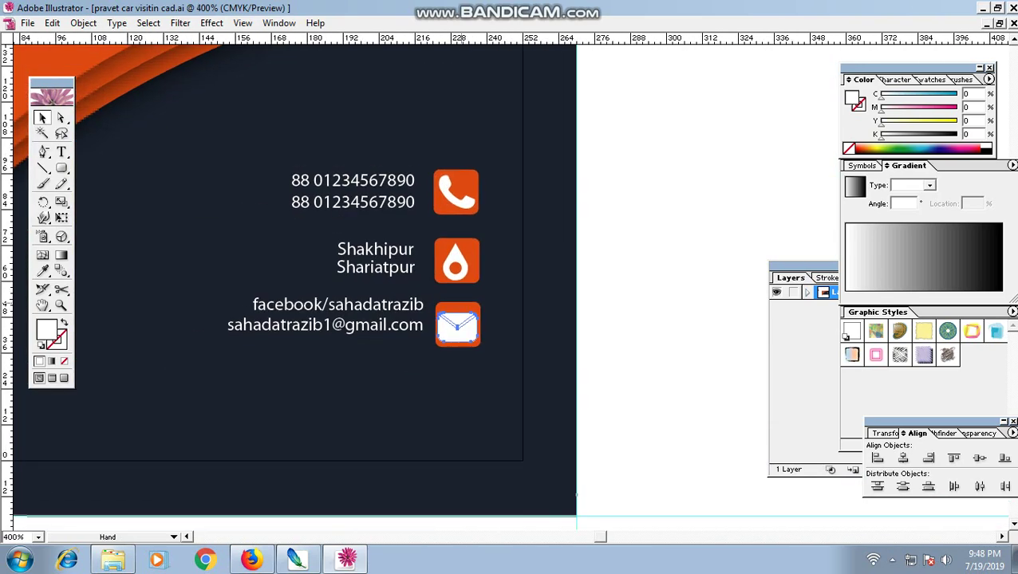
pyautogui.hotkey('ctrl', '+')
pyautogui.hotkey('ctrl', '+')
pyautogui.hotkey('ctrl', '+')
pyautogui.moveTo(510, 319); pyautogui.dragTo(480, 256)
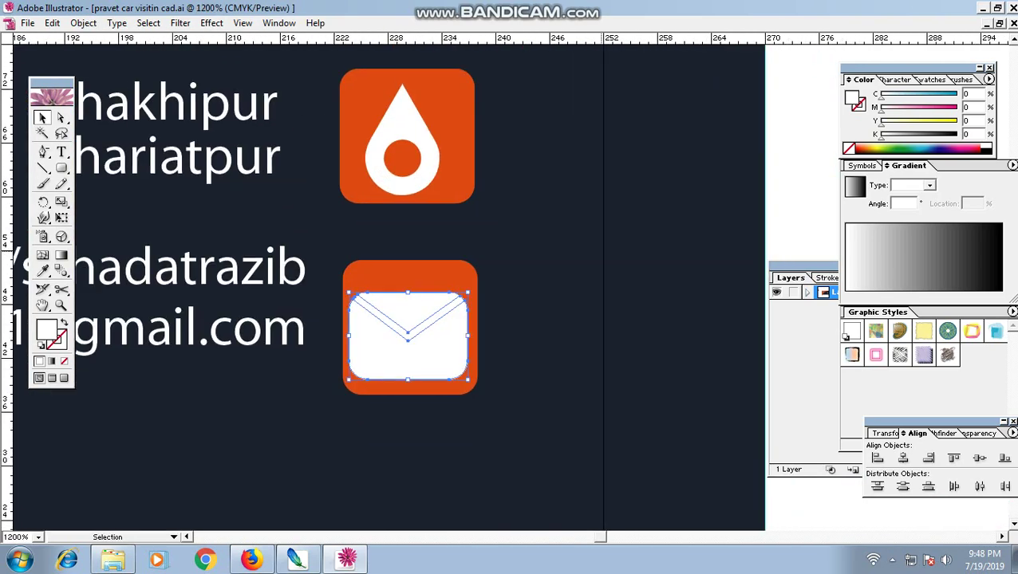
pyautogui.hotkey('ctrl', '+')
pyautogui.hotkey('ctrl', '+')
pyautogui.moveTo(510, 319); pyautogui.dragTo(558, 210)
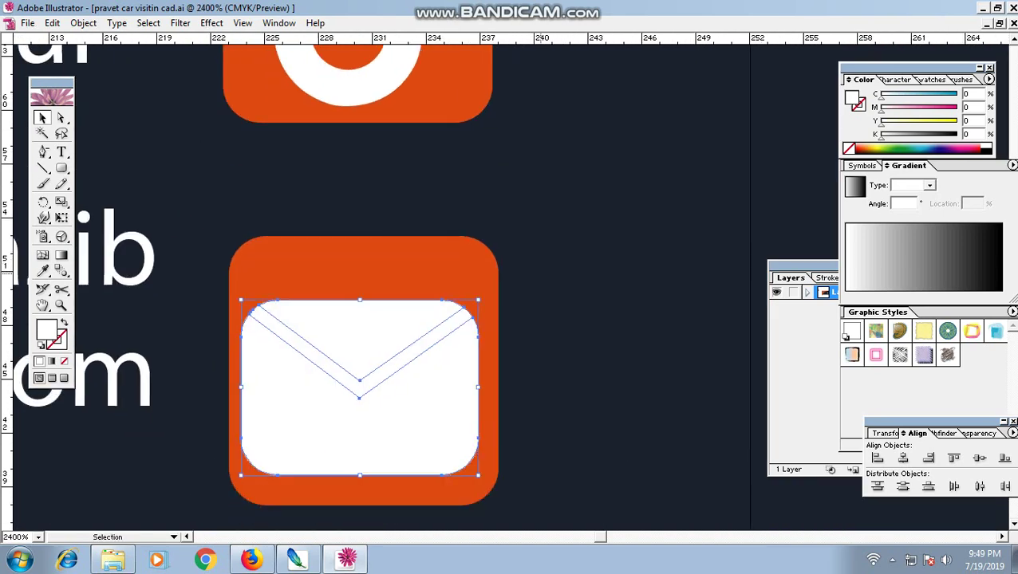
pyautogui.hotkey('ctrl', '+')
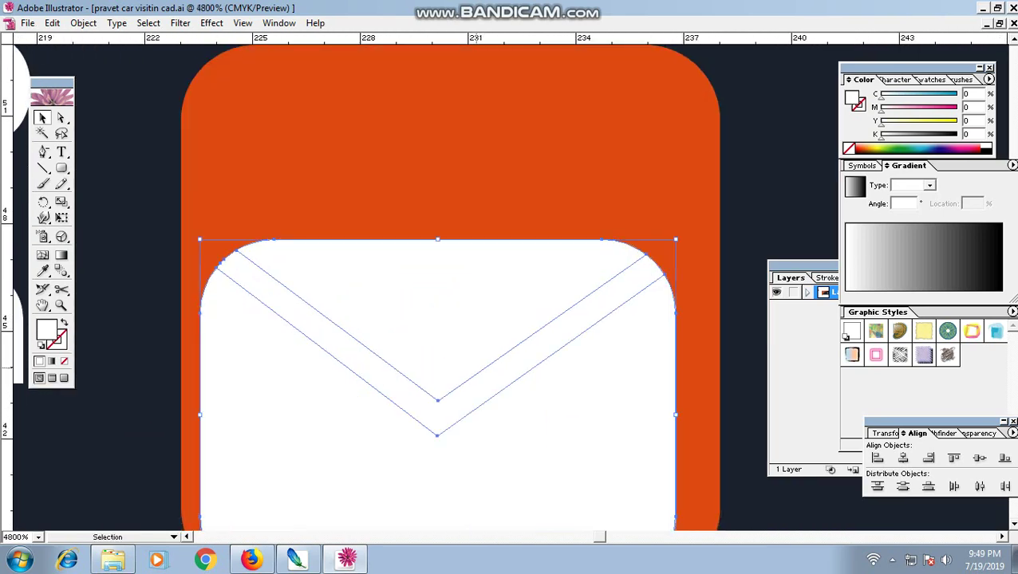
pyautogui.moveTo(447, 359); pyautogui.dragTo(461, 243)
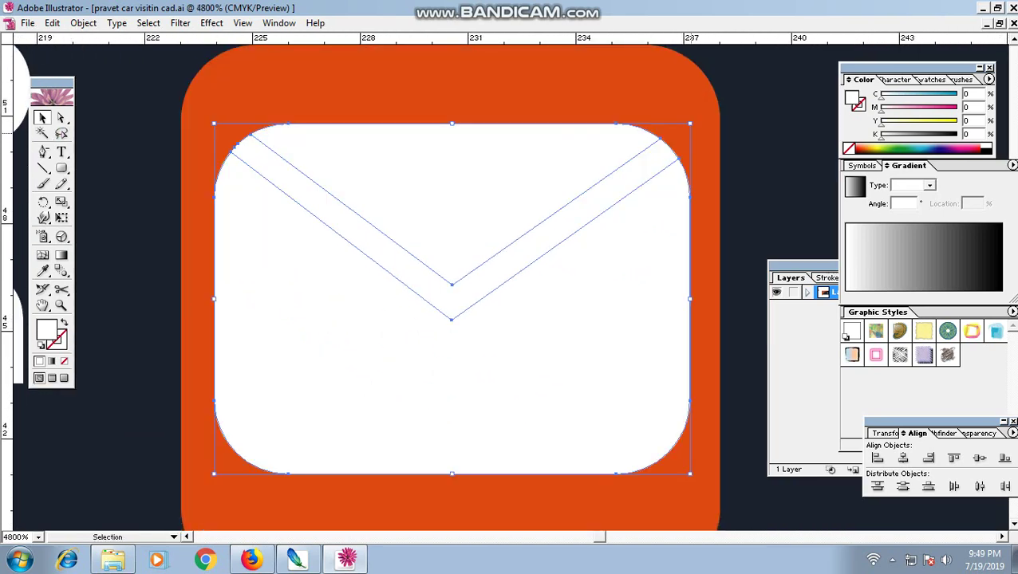
# Step: Ungroup the envelope and fill its V-shaped flap with black (K=100)
pyautogui.hotkey('ctrl', 'shift', 'a')
pyautogui.press('w')
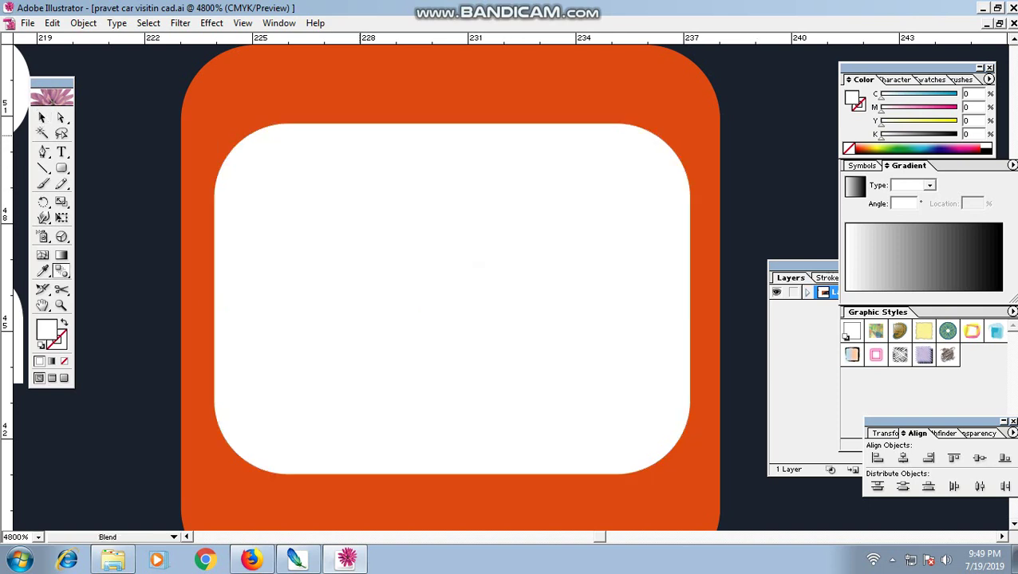
pyautogui.press('v')
pyautogui.click(430, 185)
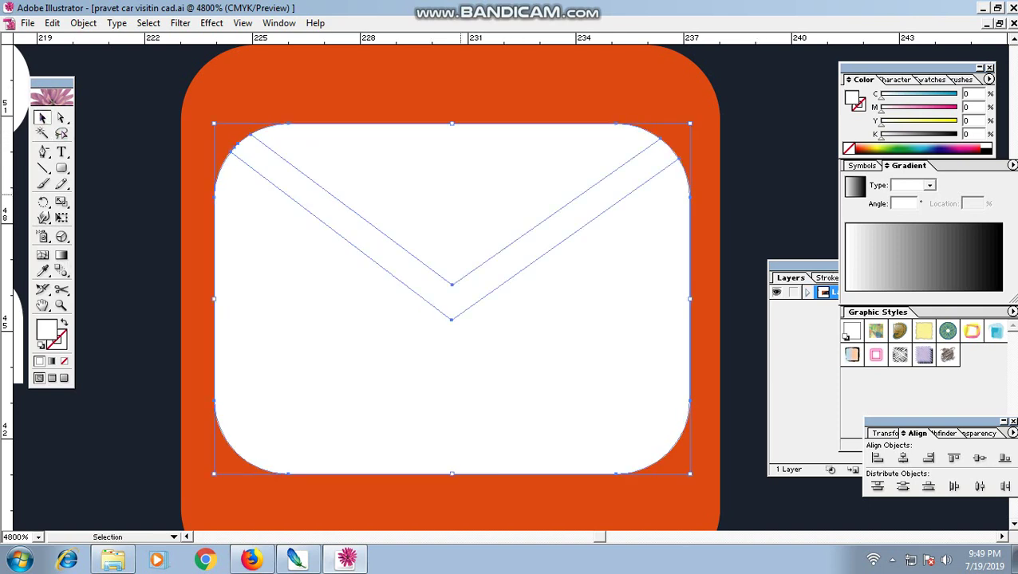
pyautogui.rightClick(461, 196)
pyautogui.click(488, 239)
pyautogui.hotkey('ctrl', 'shift', 'a')
pyautogui.click(617, 185)
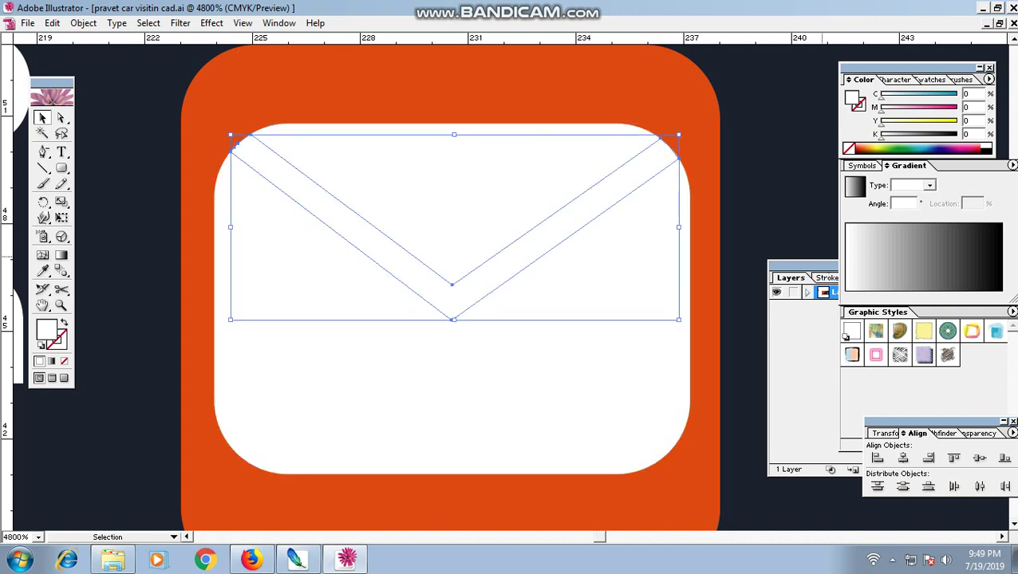
pyautogui.click(989, 150)
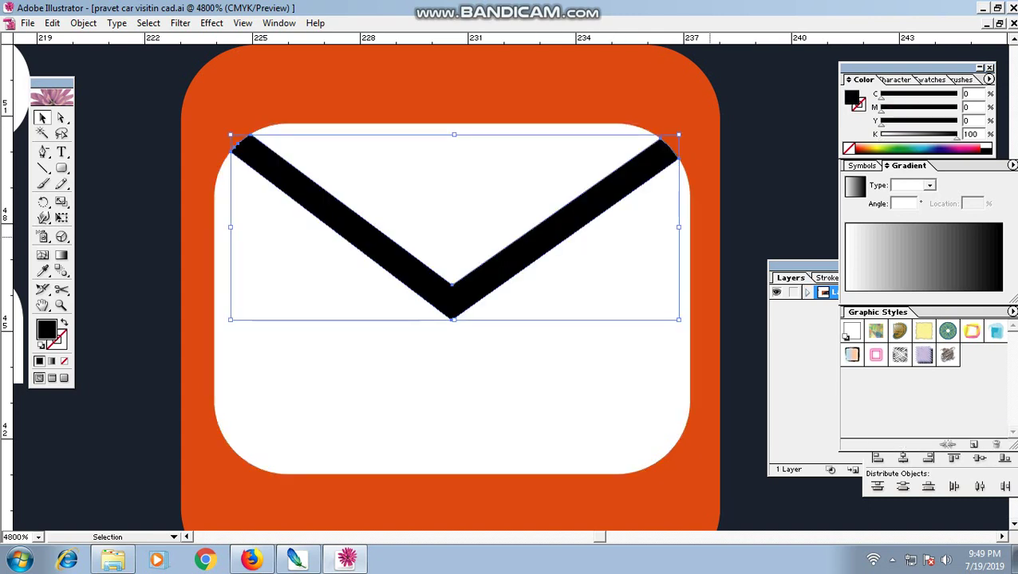
pyautogui.hotkey('ctrl', '-')
pyautogui.hotkey('ctrl', '-')
pyautogui.hotkey('ctrl', '-')
# Step: Group the envelope's black flap with its white body
pyautogui.keyDown('shift'); pyautogui.click(494, 319); pyautogui.keyUp('shift')
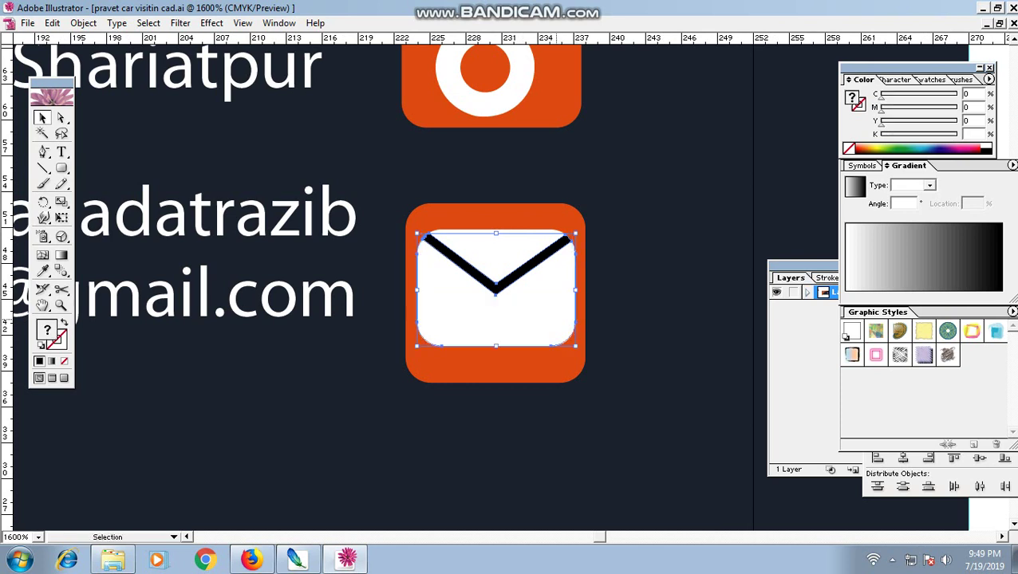
pyautogui.rightClick(523, 291)
pyautogui.click(543, 335)
pyautogui.moveTo(542, 335); pyautogui.dragTo(542, 354)
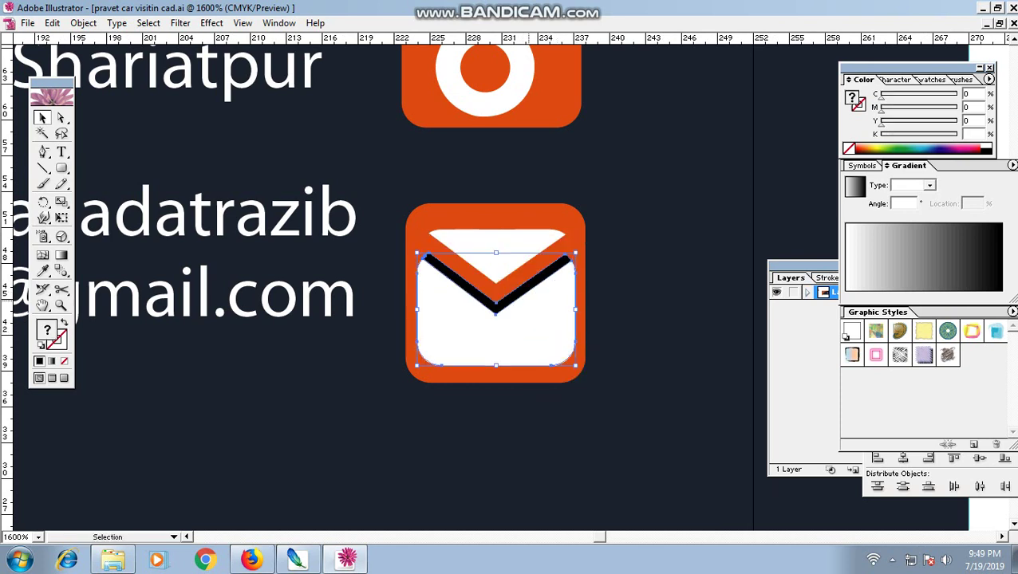
pyautogui.hotkey('ctrl', 'z')
pyautogui.rightClick(510, 247)
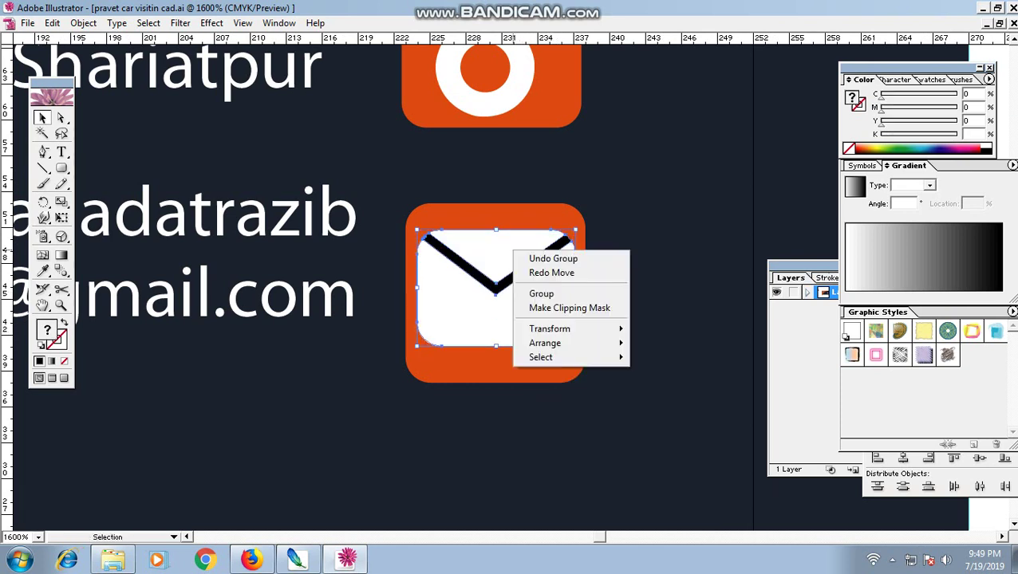
pyautogui.click(531, 293)
pyautogui.hotkey('ctrl', 'shift', 'a')
# Step: Vertically centre the envelope icon in its orange square
pyautogui.click(495, 292)
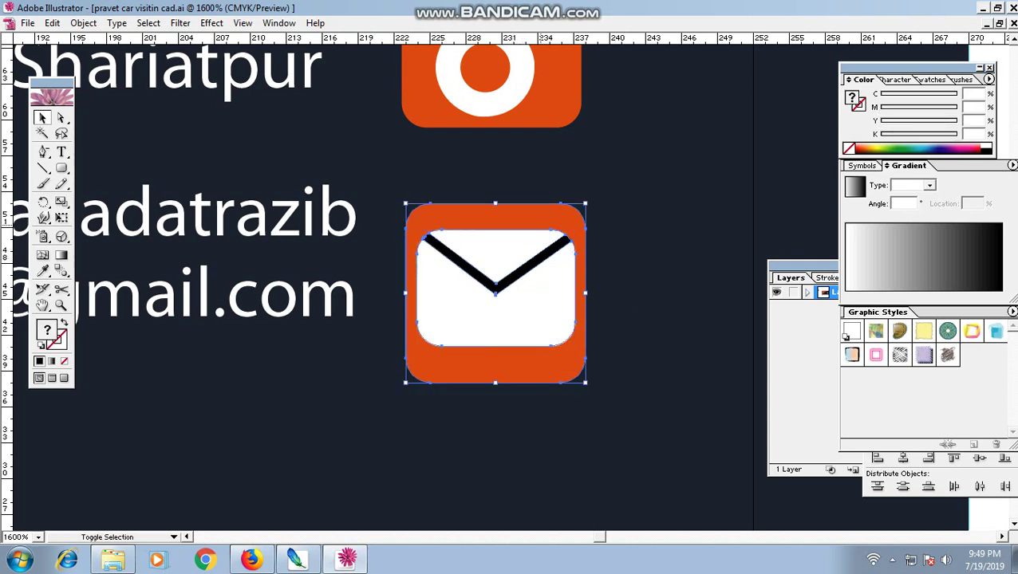
pyautogui.hotkey('shift', 'F7')
pyautogui.click(979, 458)
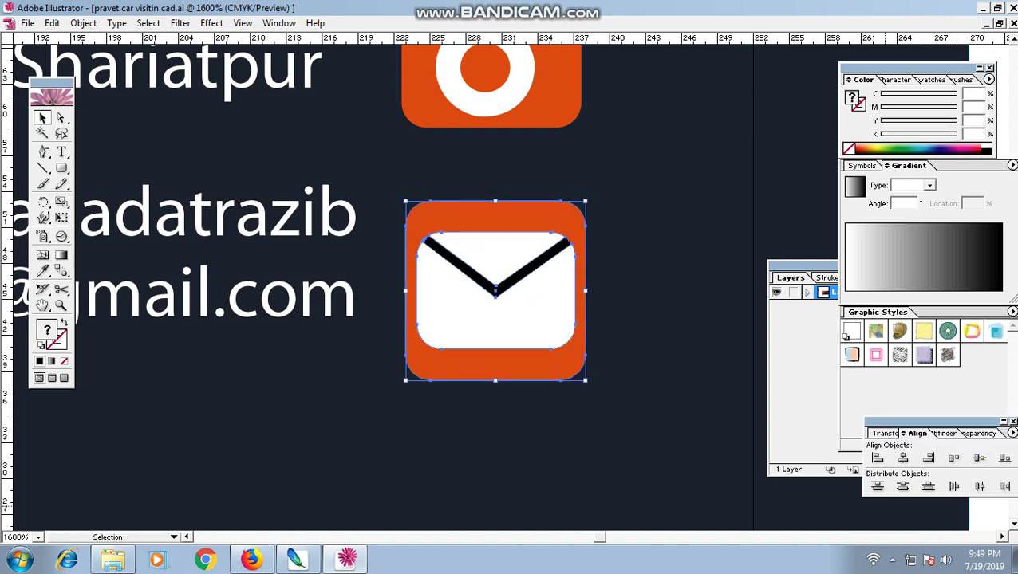
pyautogui.hotkey('ctrl', '-')
pyautogui.hotkey('ctrl', '-')
pyautogui.hotkey('ctrl', '-')
pyautogui.hotkey('ctrl', '-')
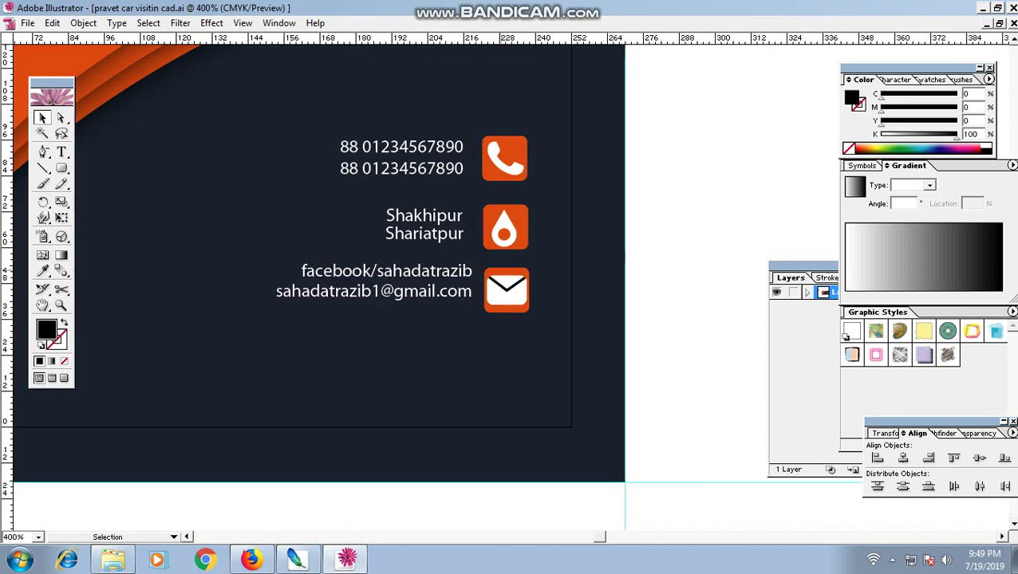
# Step: Nudge the facebook and email lines down beside the envelope square
pyautogui.click(373, 291)
pyautogui.keyDown('shift'); pyautogui.click(422, 272); pyautogui.keyUp('shift')
pyautogui.rightClick(434, 269)
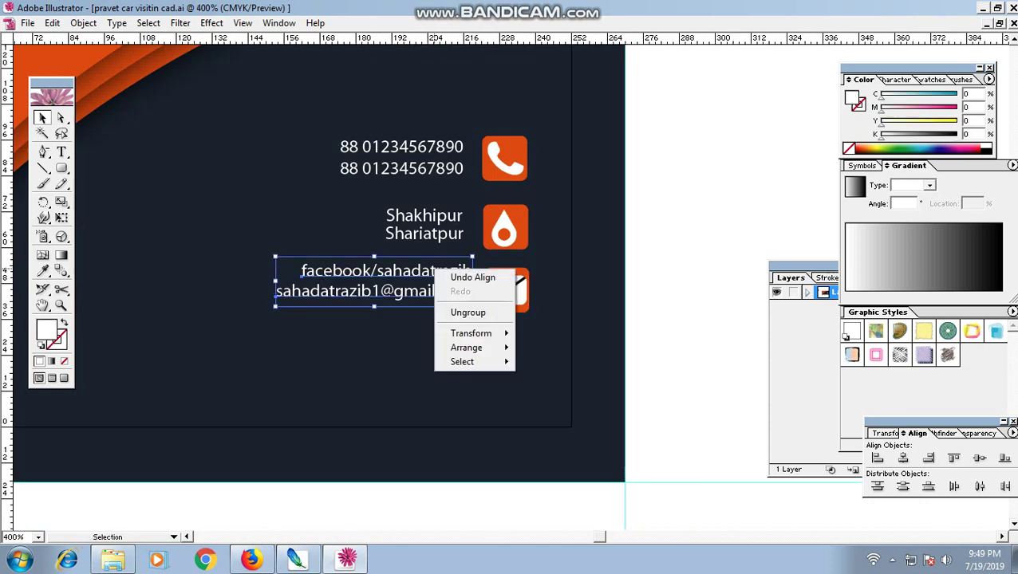
pyautogui.press('Escape')
pyautogui.press('Down')
pyautogui.press('Down')
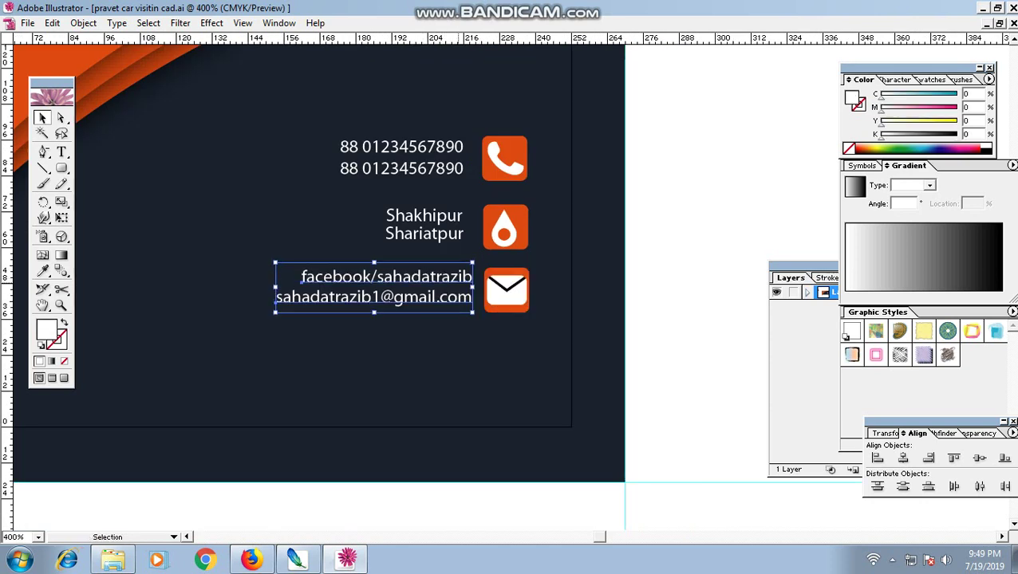
pyautogui.hotkey('ctrl', 'shift', 'a')
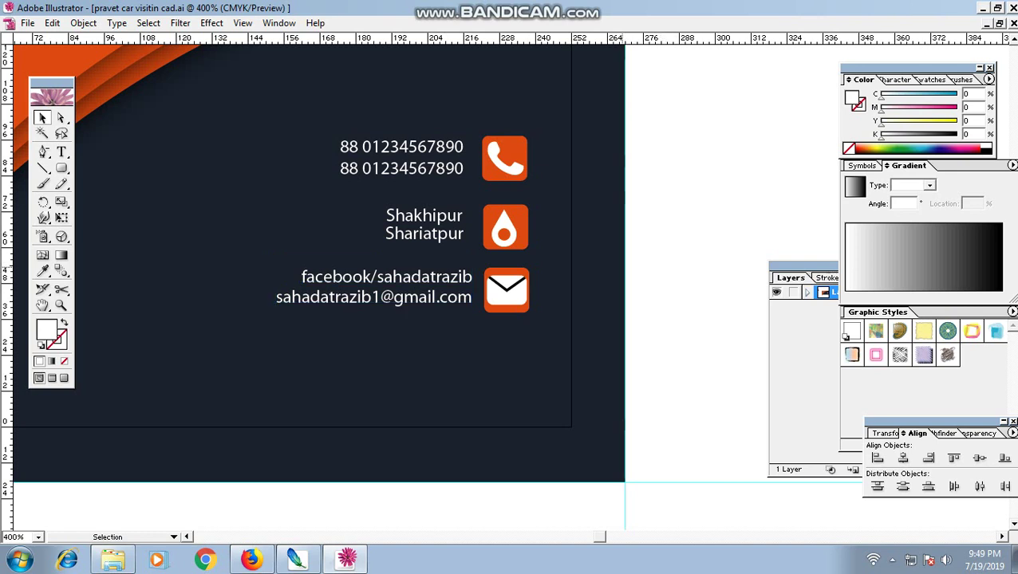
pyautogui.hotkey('ctrl', '-')
# Step: Nudge the two phone-number lines down to align beside the phone icon
pyautogui.moveTo(548, 156); pyautogui.dragTo(331, 330)
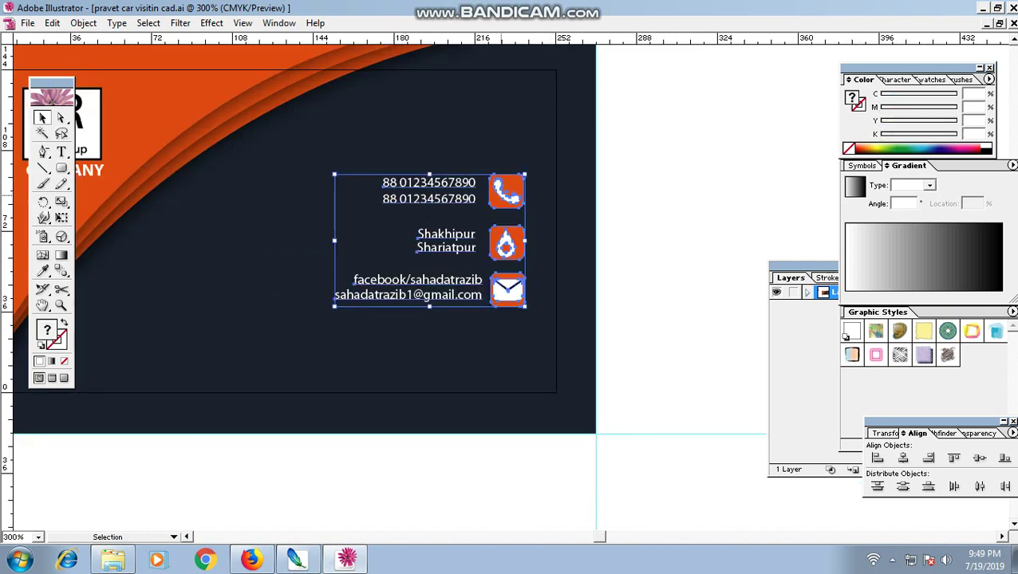
pyautogui.hotkey('ctrl', 'shift', 'a')
pyautogui.click(429, 191)
pyautogui.press('Down')
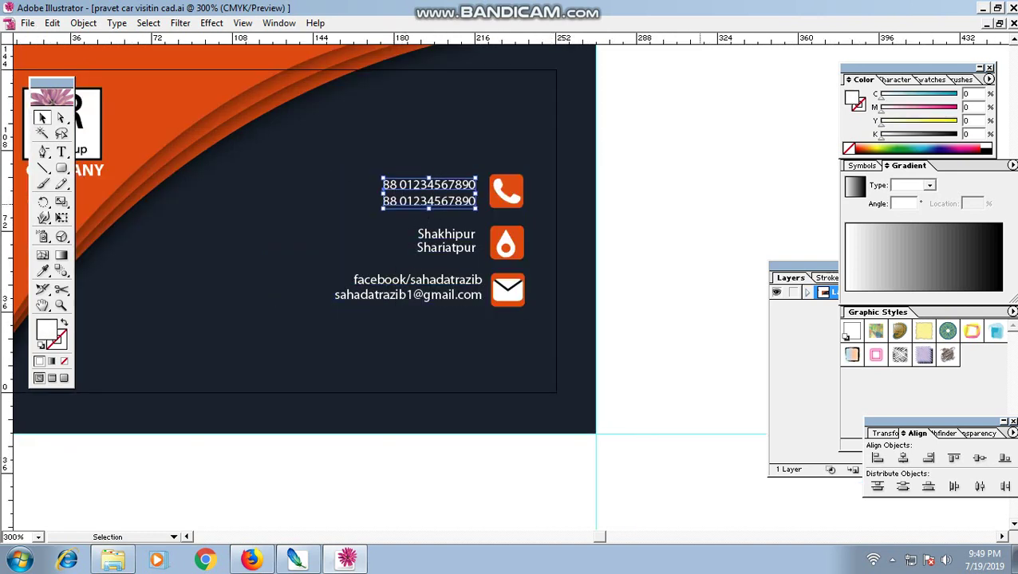
pyautogui.hotkey('ctrl', 'shift', 'a')
pyautogui.click(505, 244)
# Step: Nudge the phone row down and group the whole contact block
pyautogui.hotkey('ctrl', 'shift', 'a')
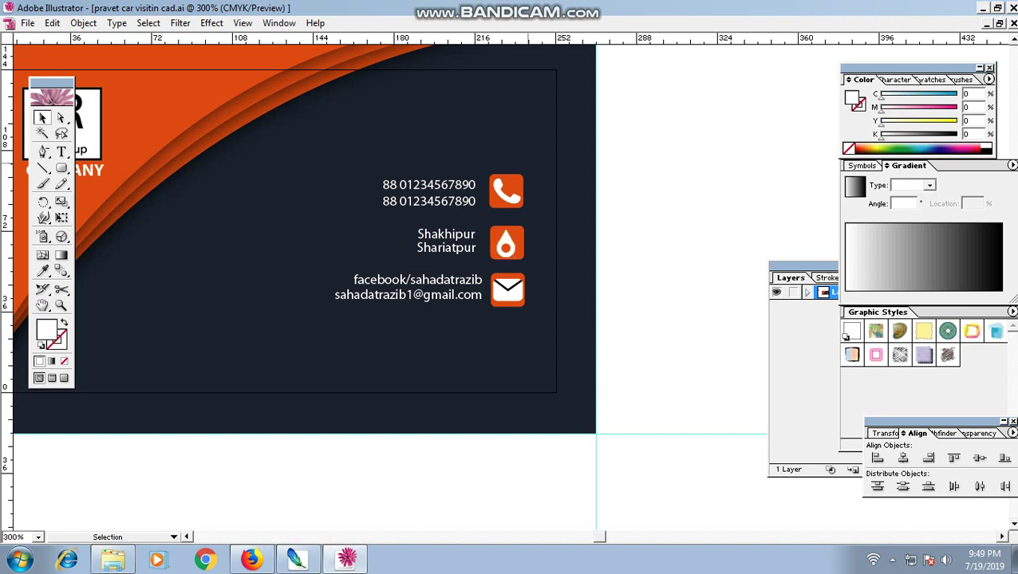
pyautogui.moveTo(526, 161); pyautogui.dragTo(424, 203)
pyautogui.press('Down')
pyautogui.press('Down')
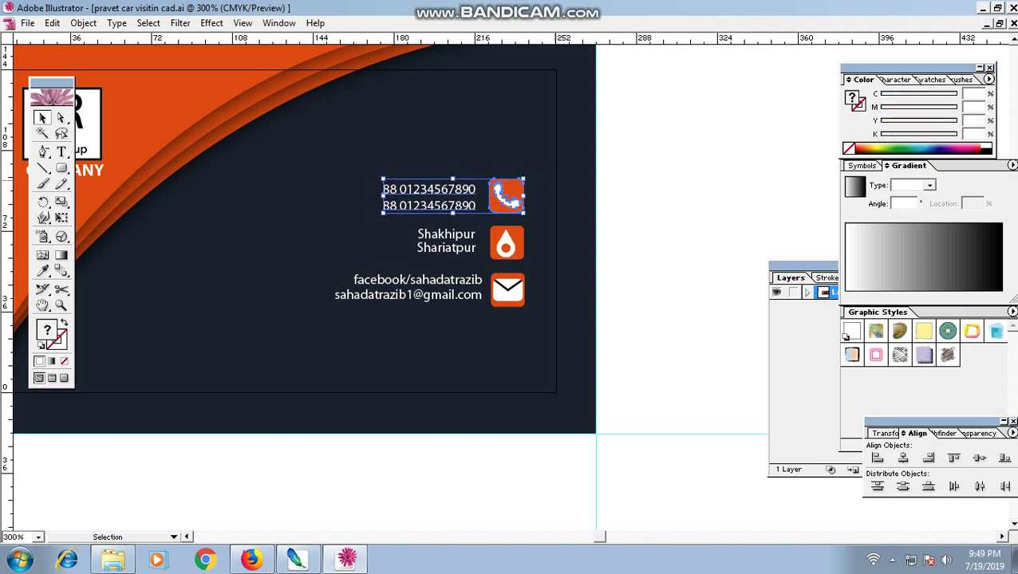
pyautogui.moveTo(546, 157); pyautogui.dragTo(330, 368)
pyautogui.rightClick(457, 220)
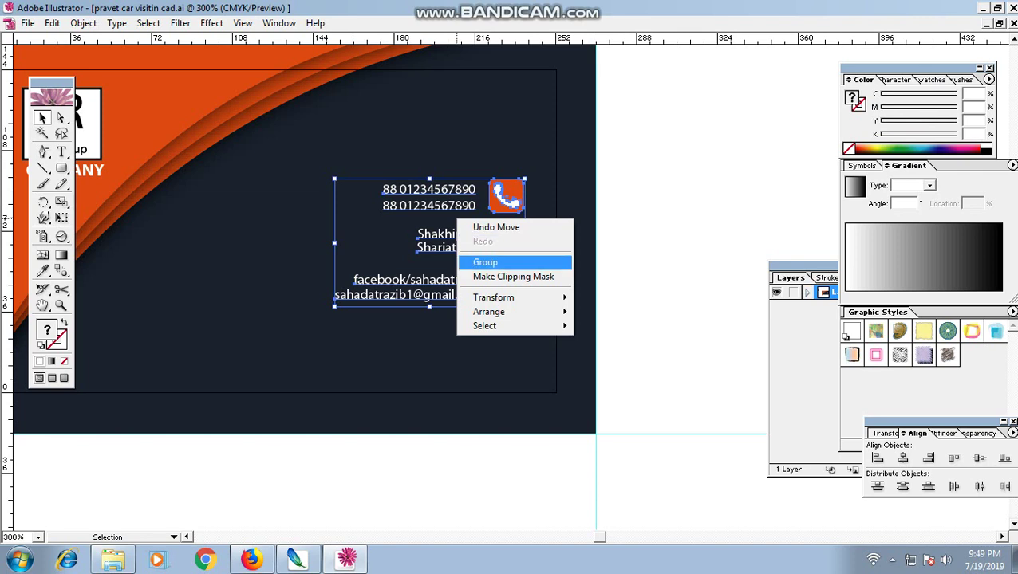
pyautogui.click(485, 261)
pyautogui.hotkey('ctrl', 'shift', 'a')
# Step: Regroup the contact text and icons, then send the dark background to the back
pyautogui.hotkey('ctrl', '-')
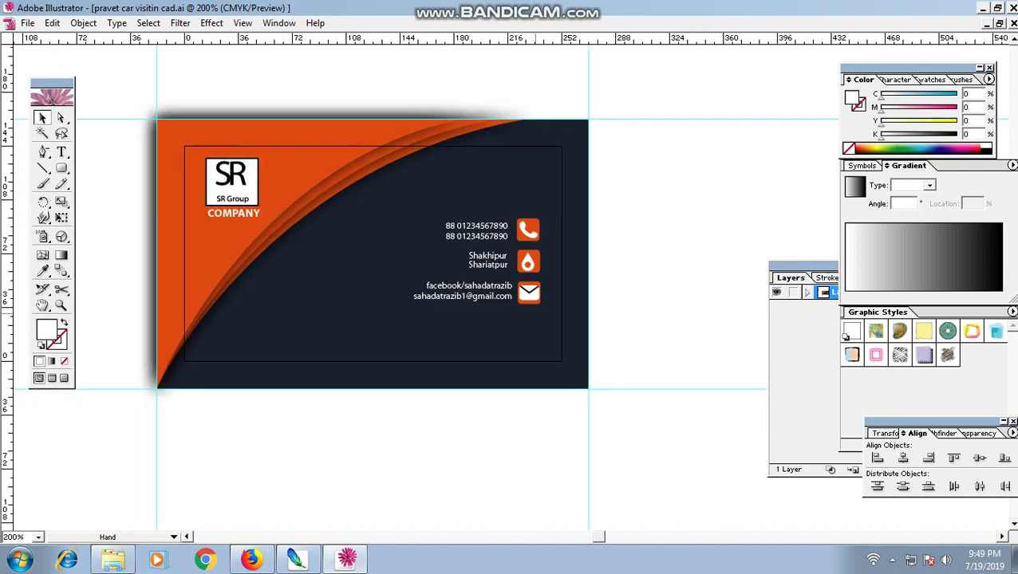
pyautogui.hotkey('ctrl', '-')
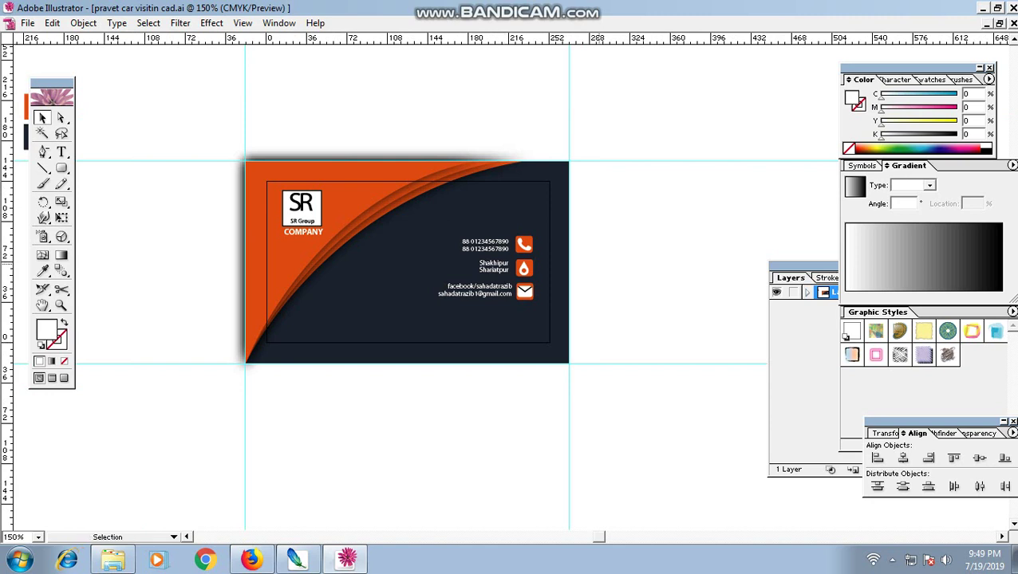
pyautogui.hotkey('ctrl', 'a')
pyautogui.moveTo(619, 375); pyautogui.dragTo(439, 225)
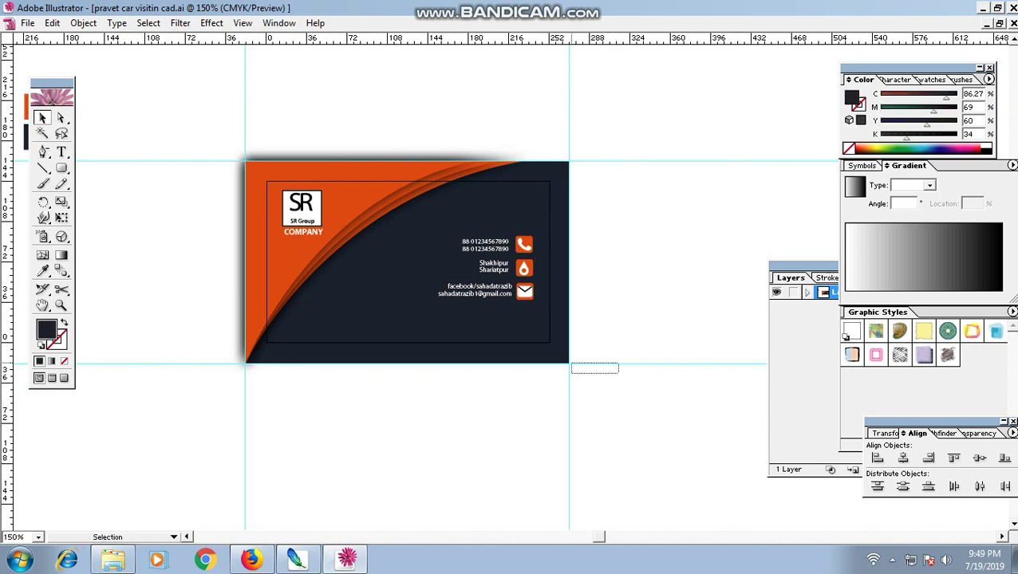
pyautogui.rightClick(481, 238)
pyautogui.click(509, 281)
pyautogui.moveTo(602, 219); pyautogui.dragTo(472, 318)
pyautogui.rightClick(487, 242)
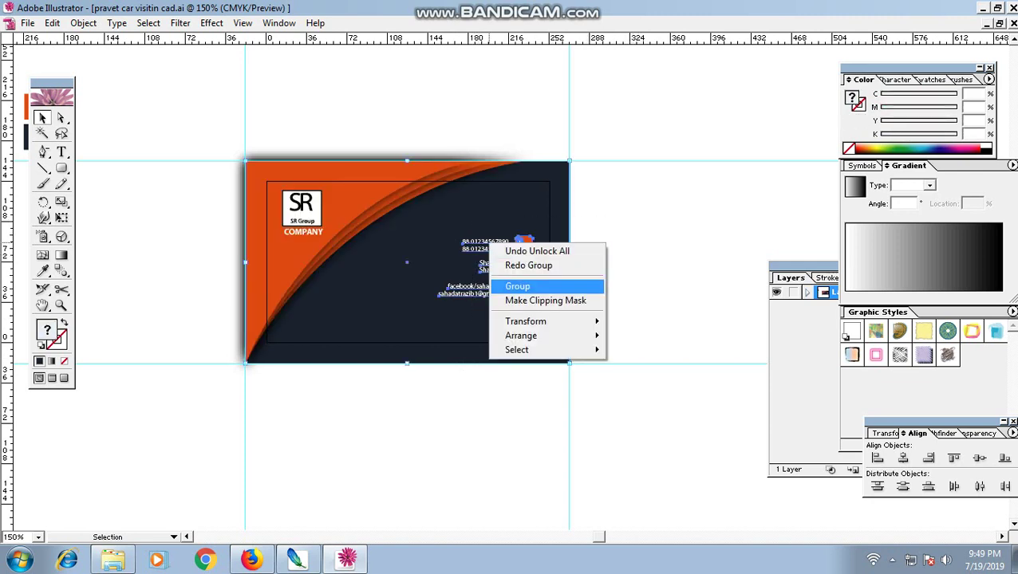
pyautogui.click(515, 286)
pyautogui.rightClick(474, 253)
pyautogui.moveTo(508, 328)
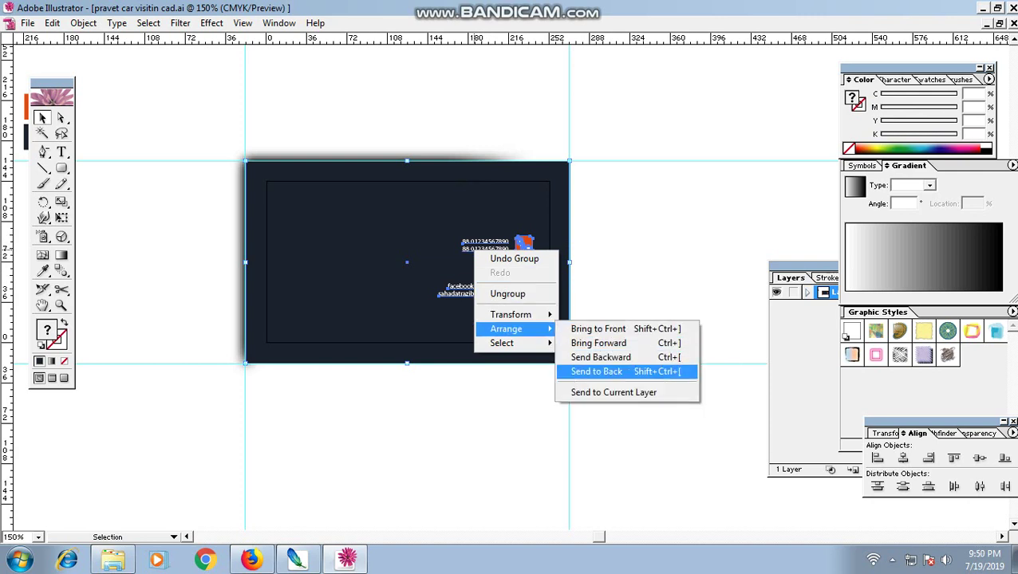
pyautogui.click(596, 372)
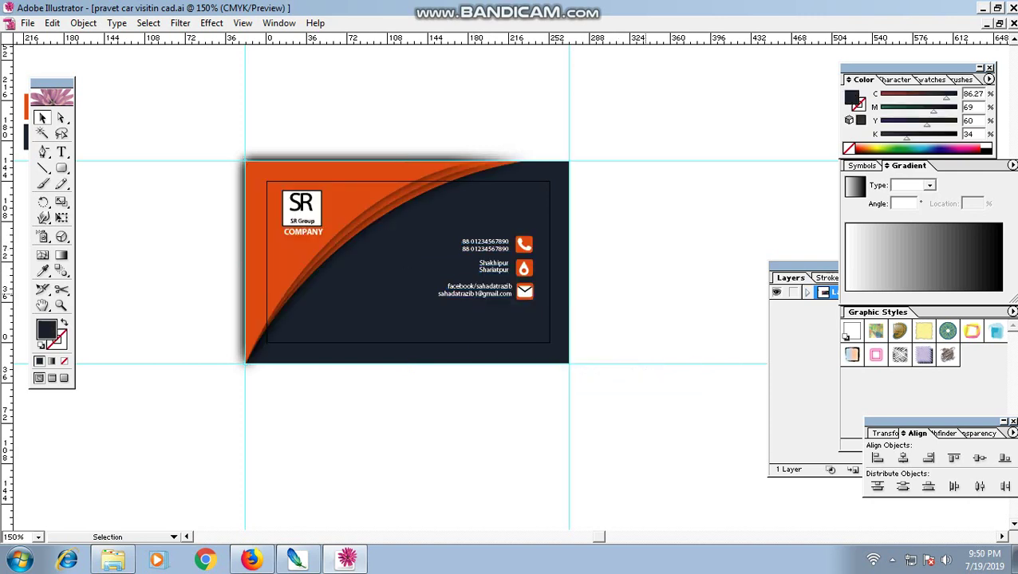
# Step: Drag the yellow sports-car photo from Downloads into Illustrator
pyautogui.hotkey('ctrl', '-')
pyautogui.hotkey('ctrl', '-')
pyautogui.press('f')
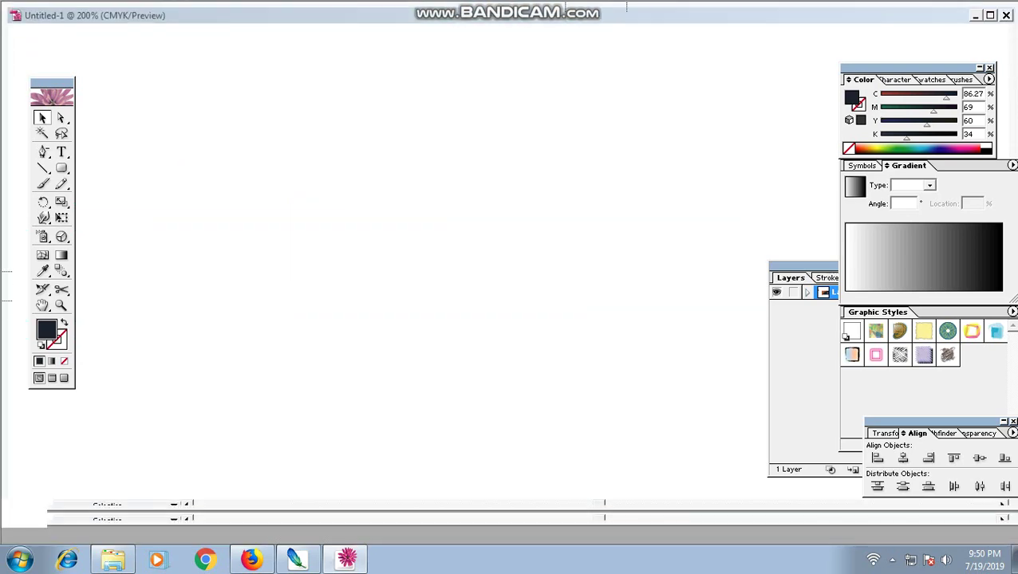
pyautogui.press('f')
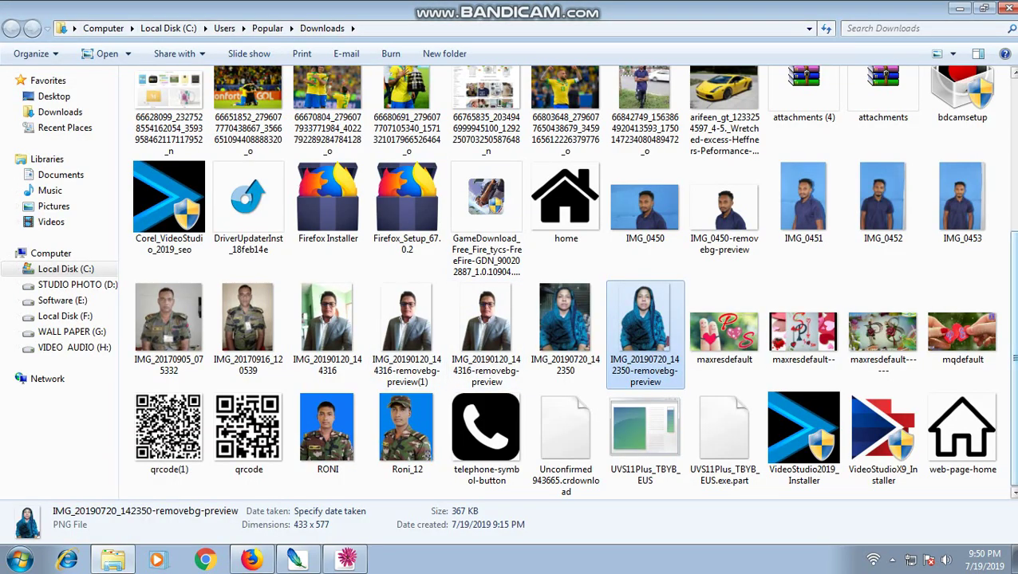
pyautogui.scroll(2, 723, 200)
pyautogui.moveTo(723, 199); pyautogui.dragTo(144, 186)
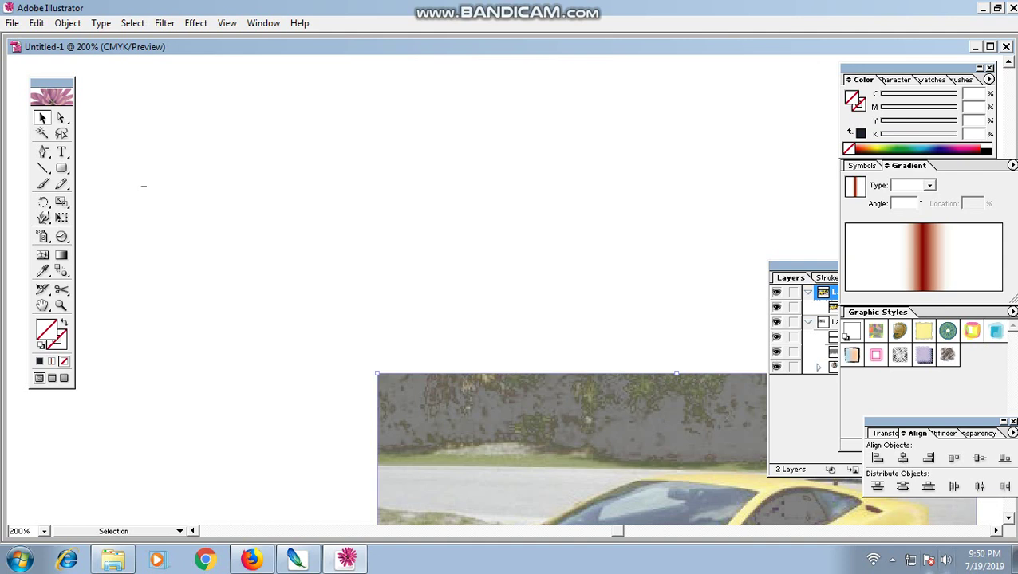
pyautogui.click(892, 560)
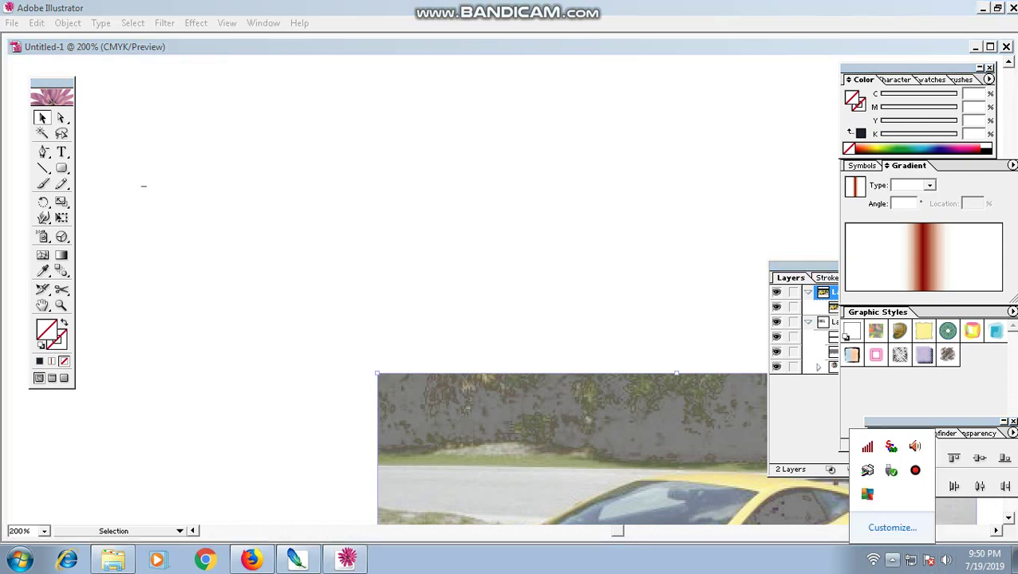
pyautogui.press('Escape')
# Step: Remove the car photo from Untitled-1 and minimize that scratch document
pyautogui.hotkey('ctrl', '-')
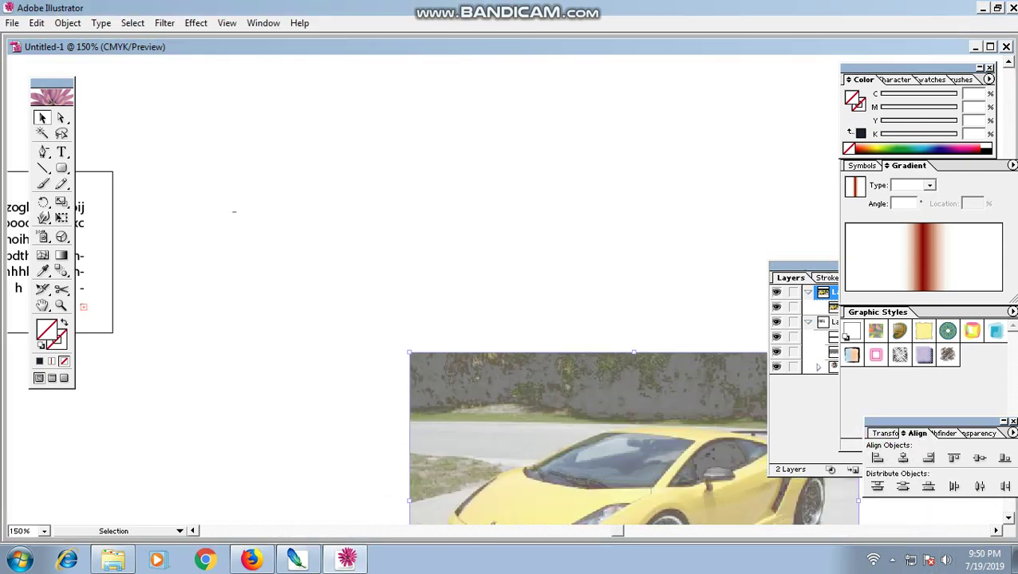
pyautogui.press('f')
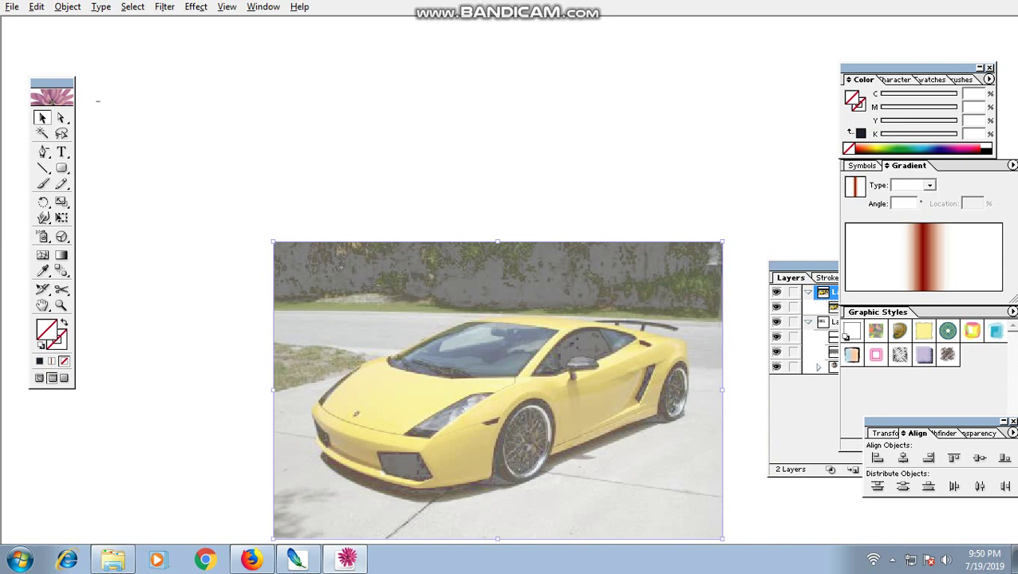
pyautogui.hotkey('ctrl', '-')
pyautogui.hotkey('ctrl', '-')
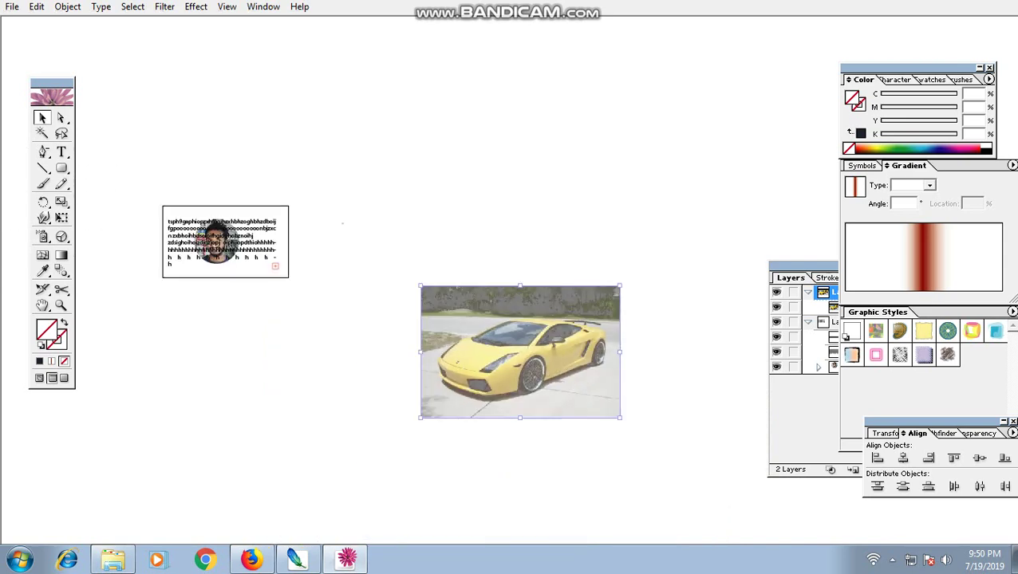
pyautogui.press('Delete')
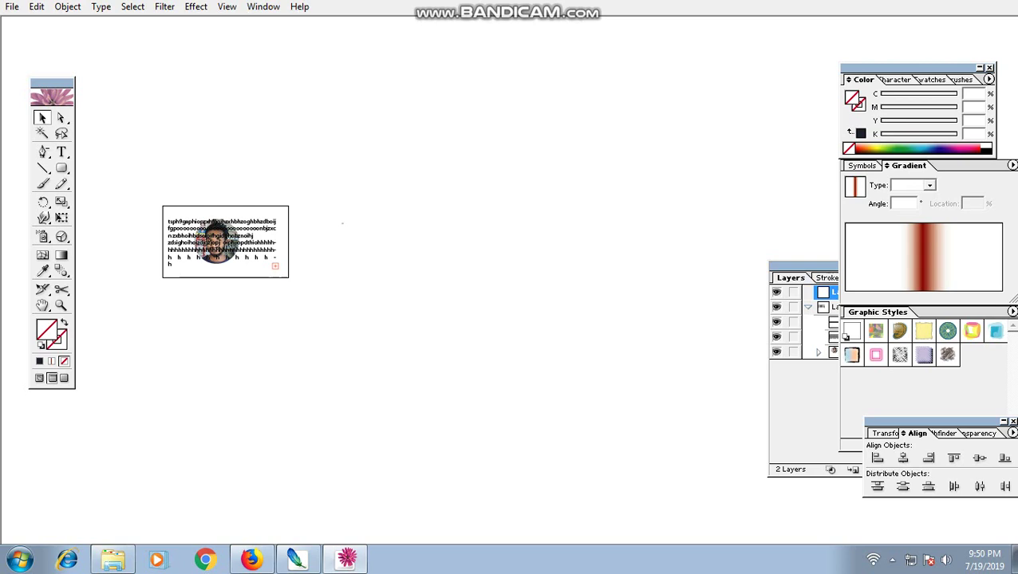
pyautogui.press('f')
pyautogui.hotkey('ctrl', 'F9')
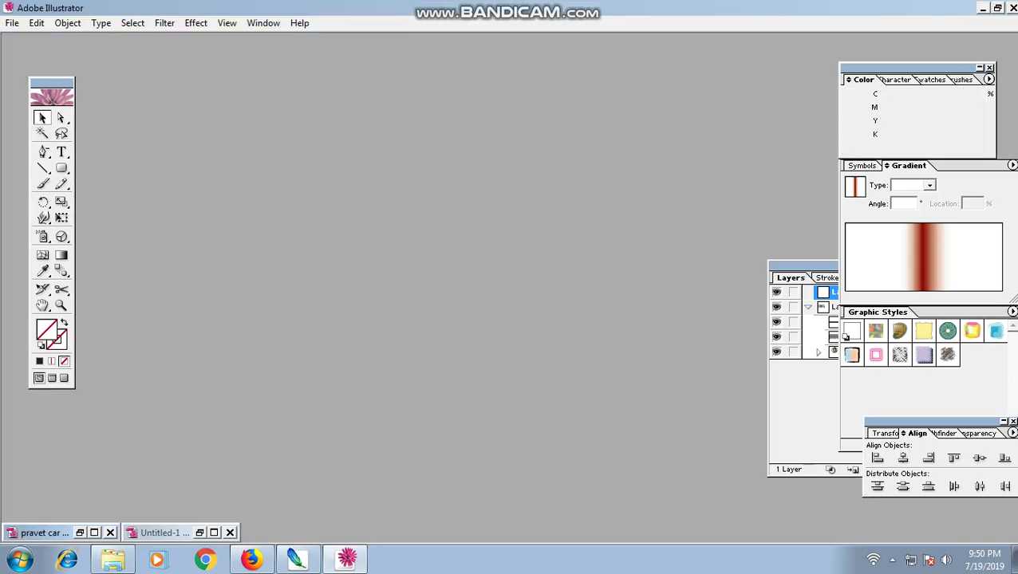
# Step: Paste the car photo into 'pravet car', scale it beside the card, and reflect it horizontally
pyautogui.click(80, 532)
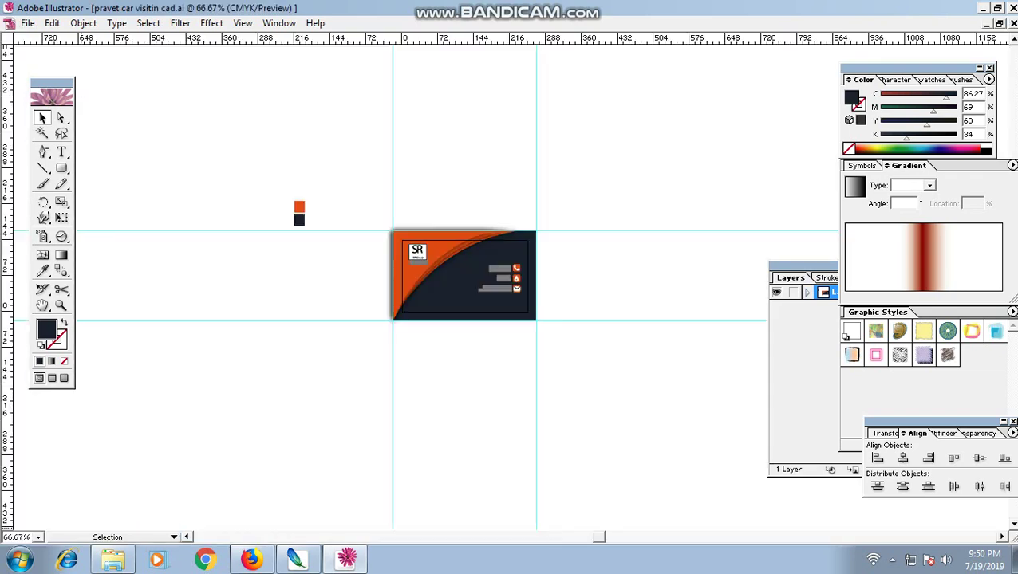
pyautogui.hotkey('ctrl', 'v')
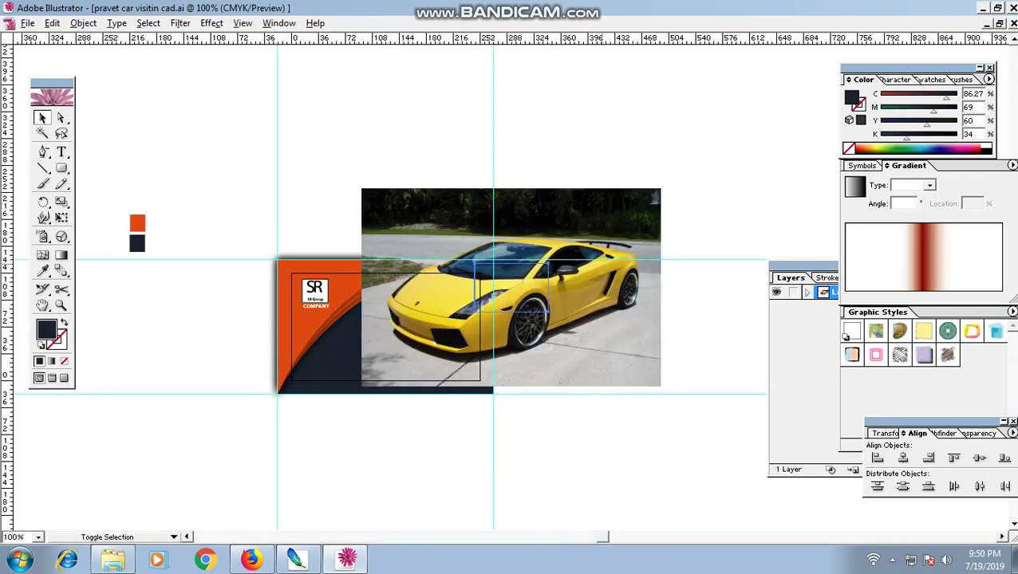
pyautogui.moveTo(660, 189)
pyautogui.mouseDown()
pyautogui.moveTo(545, 268)
pyautogui.moveTo(622, 332)
pyautogui.mouseUp()
pyautogui.rightClick(609, 319)
pyautogui.moveTo(646, 362)
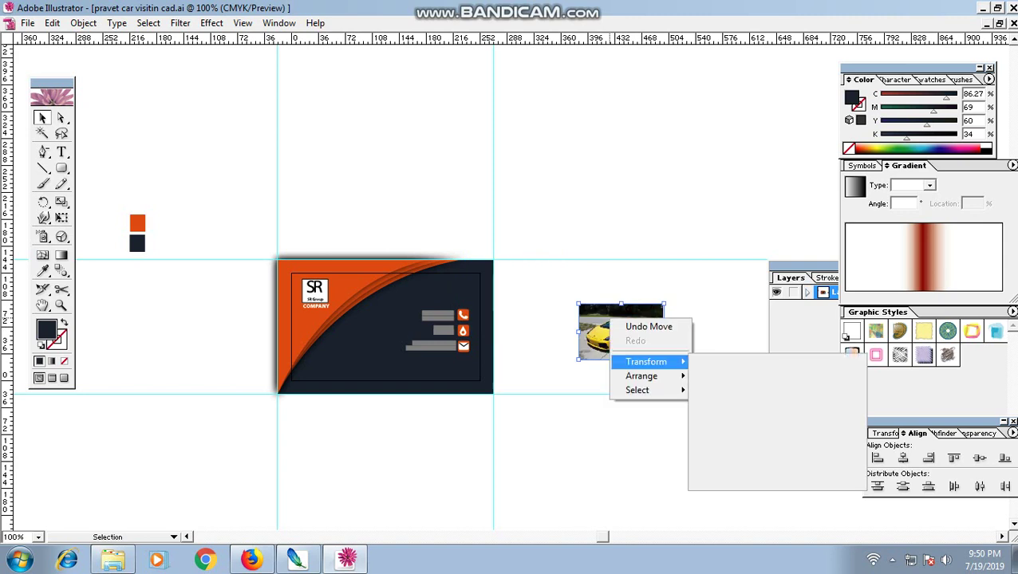
pyautogui.click(720, 410)
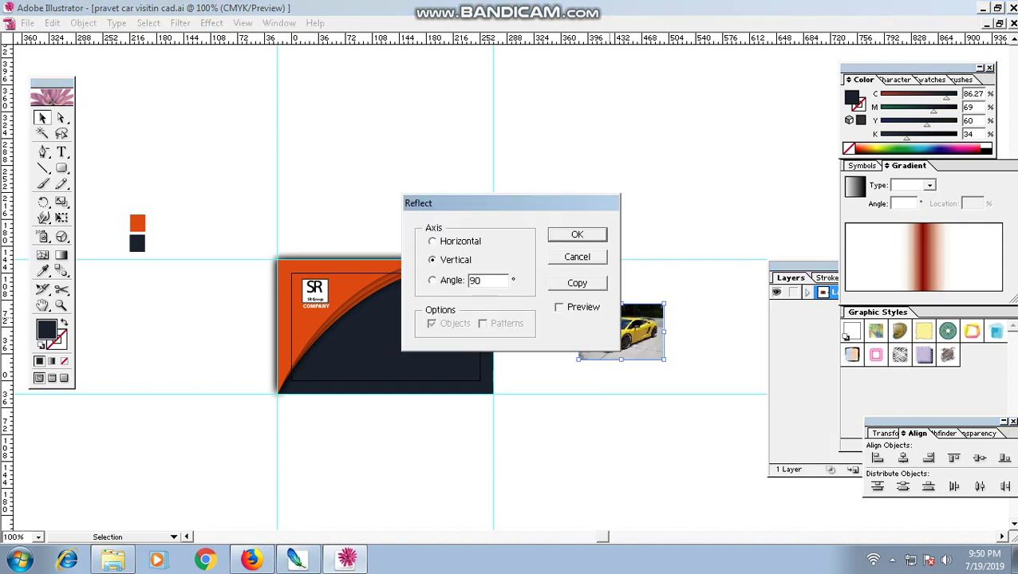
pyautogui.press('Return')
pyautogui.hotkey('ctrl', '+')
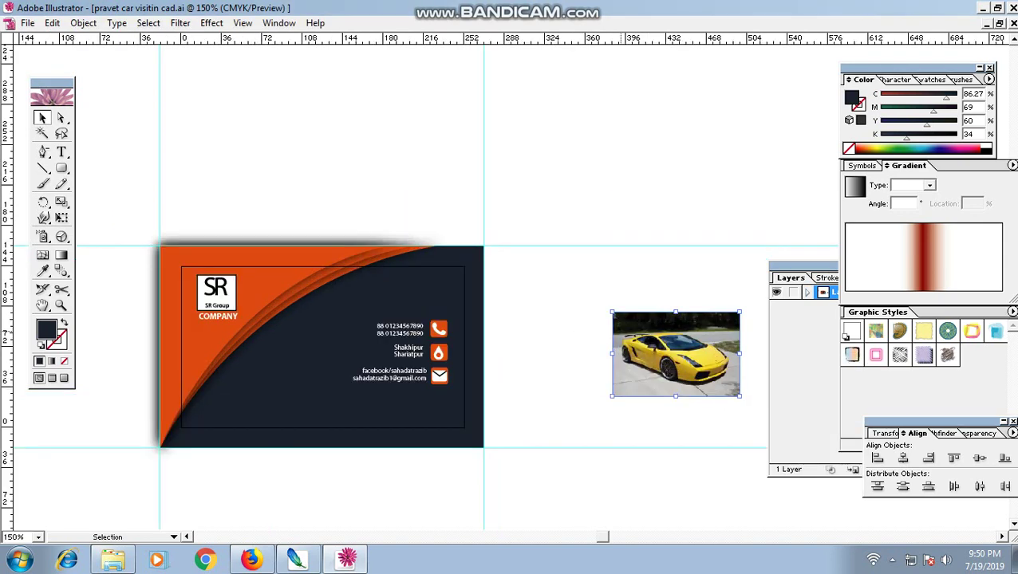
pyautogui.hotkey('ctrl', '+')
# Step: Draw a large circle over the card's lower-left and enlarge it slightly
pyautogui.moveTo(62, 168); pyautogui.dragTo(114, 169)
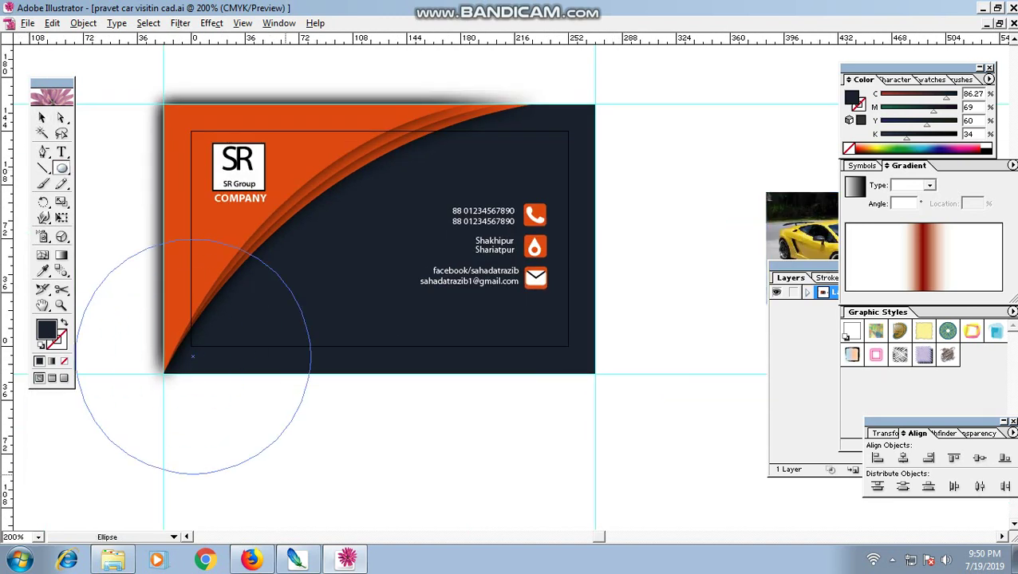
pyautogui.moveTo(192, 357); pyautogui.dragTo(333, 496)
pyautogui.press('v')
pyautogui.moveTo(240, 399); pyautogui.dragTo(295, 391)
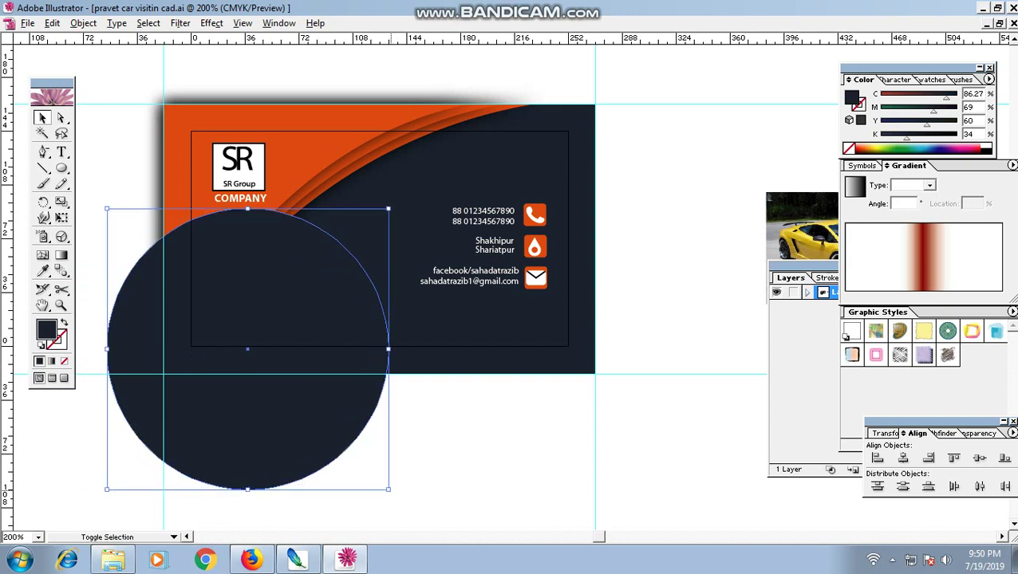
pyautogui.moveTo(388, 489); pyautogui.dragTo(417, 509)
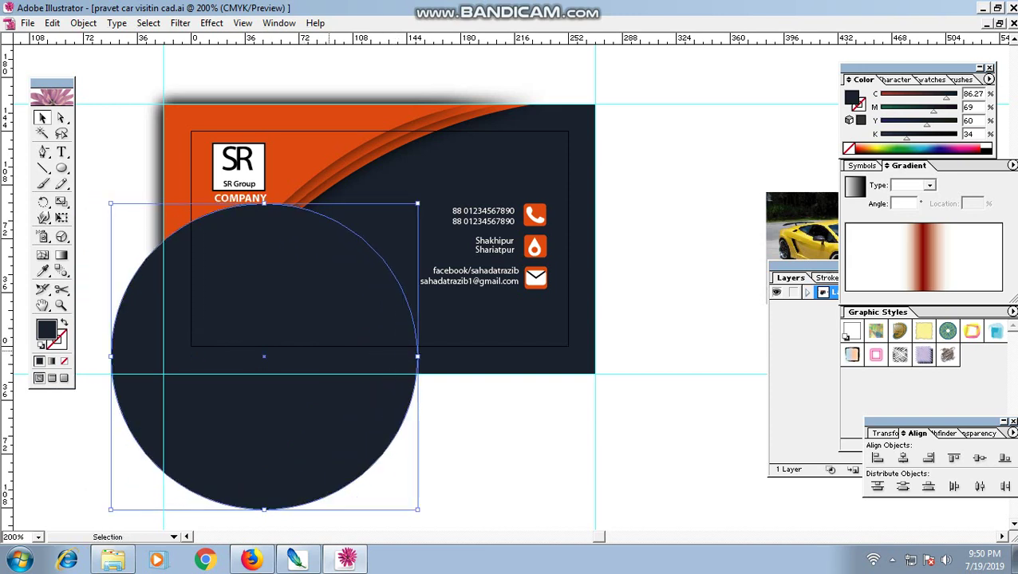
pyautogui.hotkey('ctrl', '-')
# Step: Fill the circle white and trim it to the card's edges with a Pathfinder crop
pyautogui.press('i')
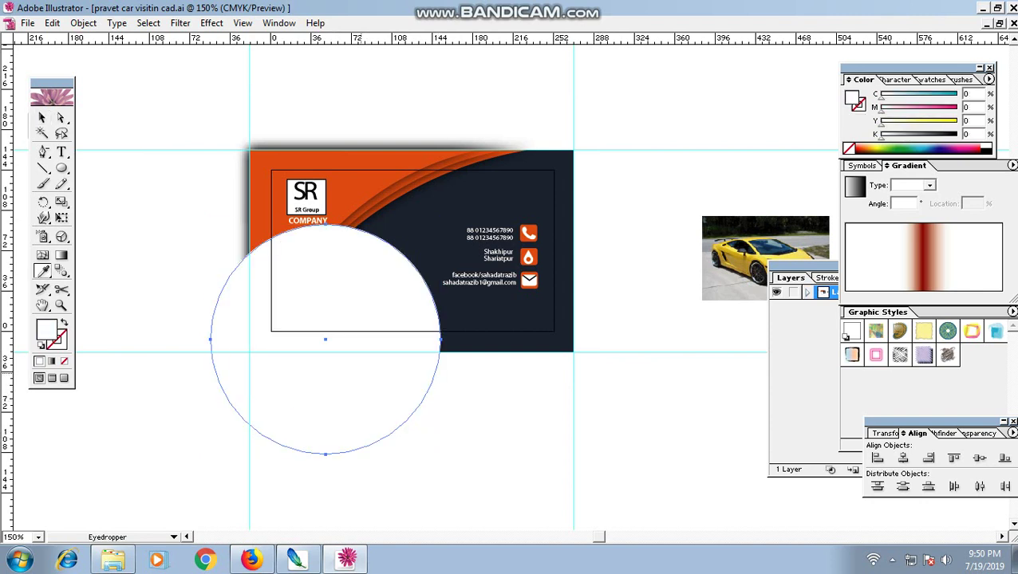
pyautogui.press('v')
pyautogui.moveTo(325, 339)
pyautogui.mouseDown()
pyautogui.moveTo(328, 350)
pyautogui.moveTo(326, 340)
pyautogui.mouseUp()
pyautogui.hotkey('ctrl', '7')
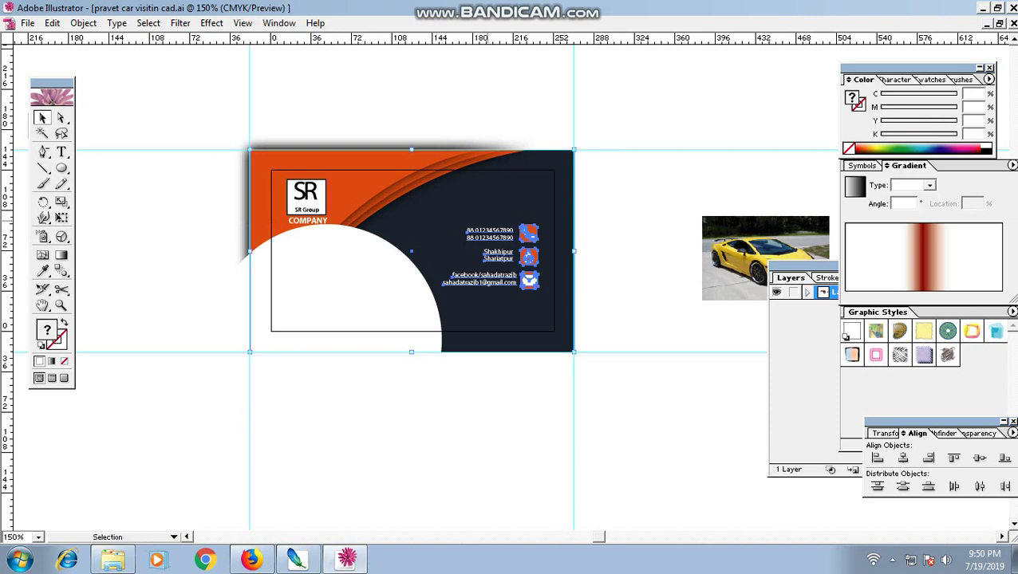
pyautogui.hotkey('ctrl', 'z')
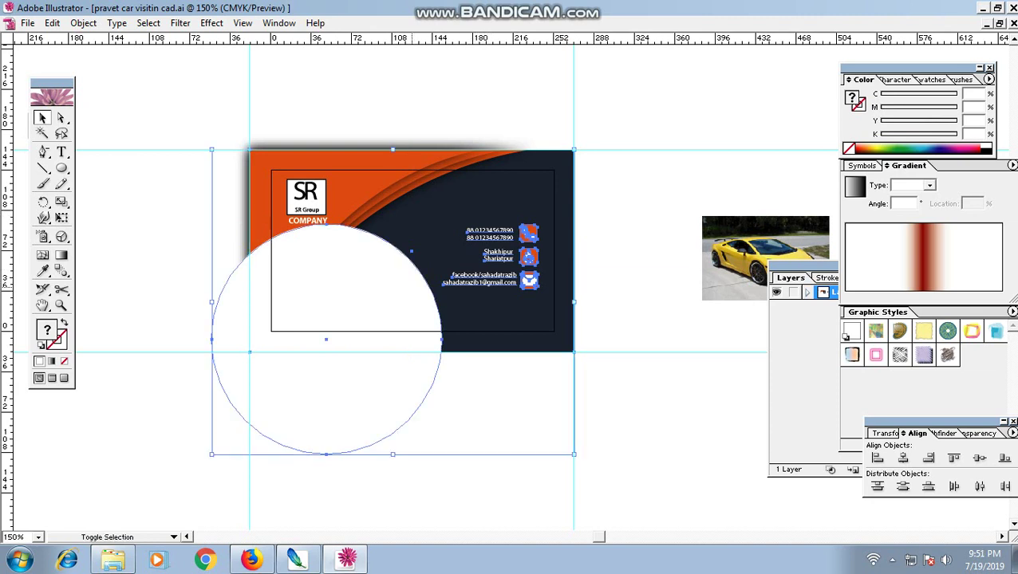
pyautogui.click(934, 434)
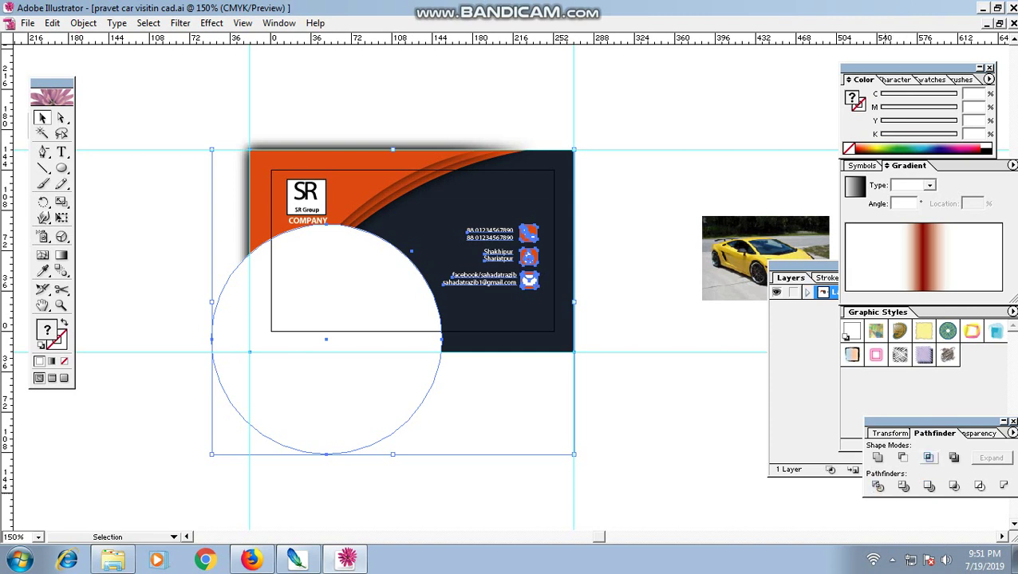
pyautogui.click(611, 431)
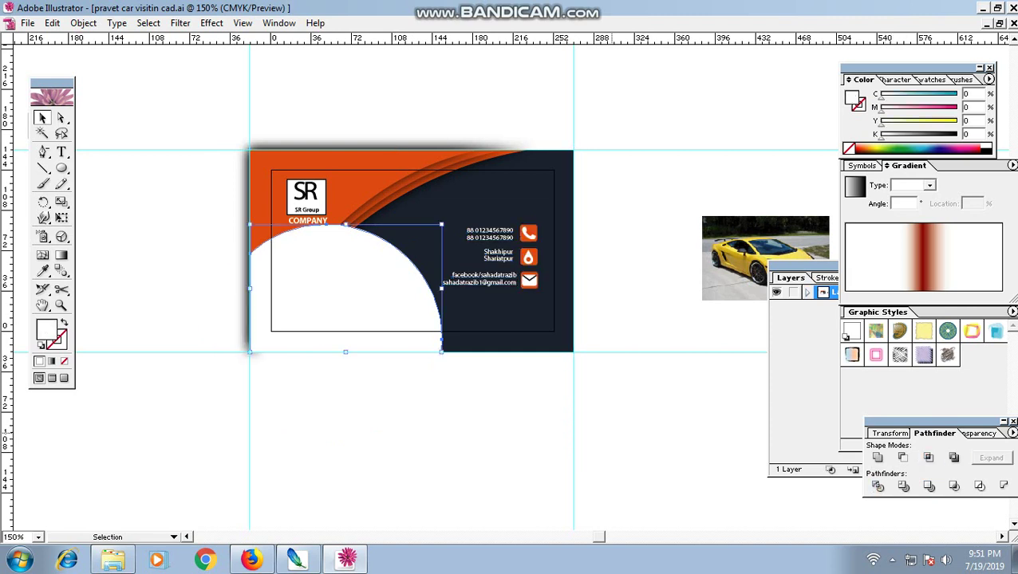
pyautogui.click(710, 294)
# Step: Move the car photo onto the card's lower-left and enlarge it over the white arc
pyautogui.moveTo(761, 256)
pyautogui.mouseDown()
pyautogui.moveTo(384, 392)
pyautogui.moveTo(279, 333)
pyautogui.mouseUp()
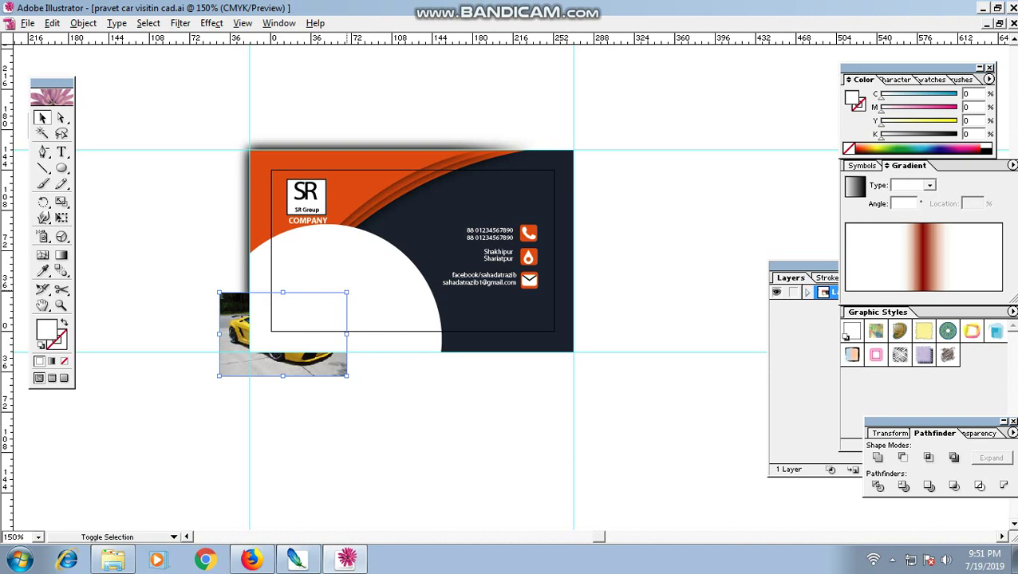
pyautogui.moveTo(347, 376); pyautogui.dragTo(400, 411)
pyautogui.moveTo(359, 287); pyautogui.dragTo(382, 267)
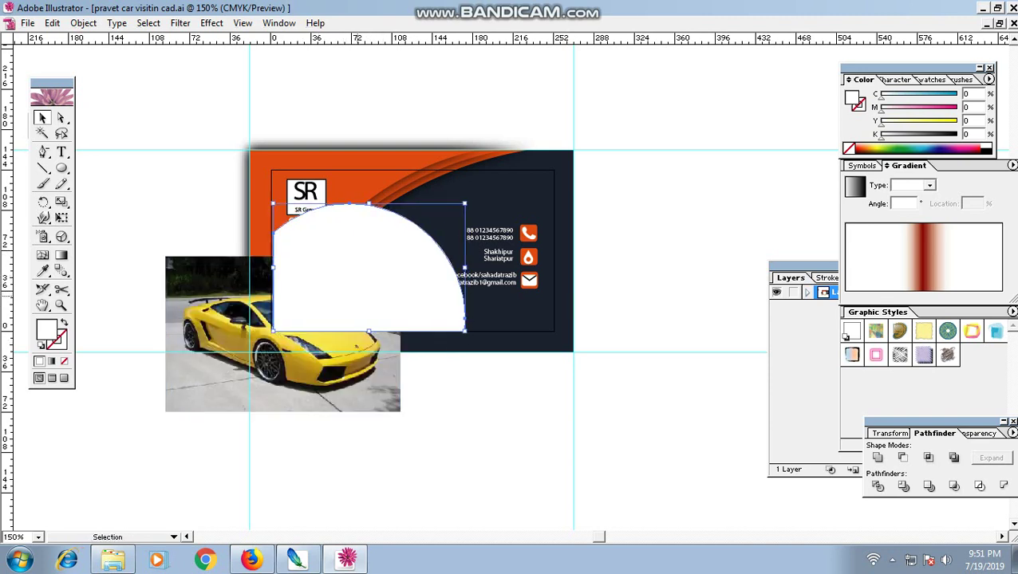
pyautogui.hotkey('ctrl', 'z')
pyautogui.hotkey('ctrl', 'z')
pyautogui.hotkey('ctrl', 'z')
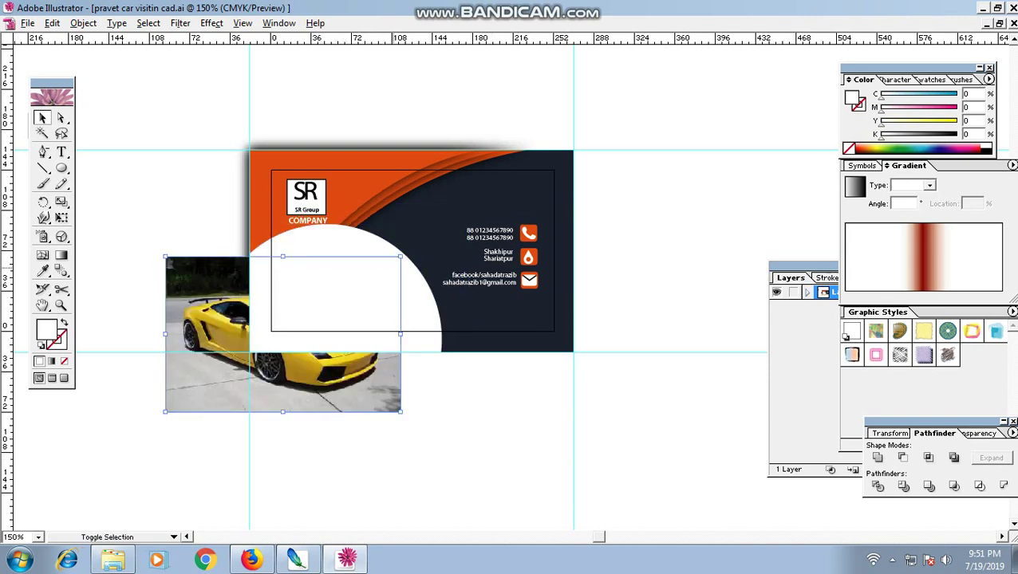
pyautogui.moveTo(165, 412); pyautogui.dragTo(143, 425)
pyautogui.moveTo(208, 367); pyautogui.dragTo(234, 330)
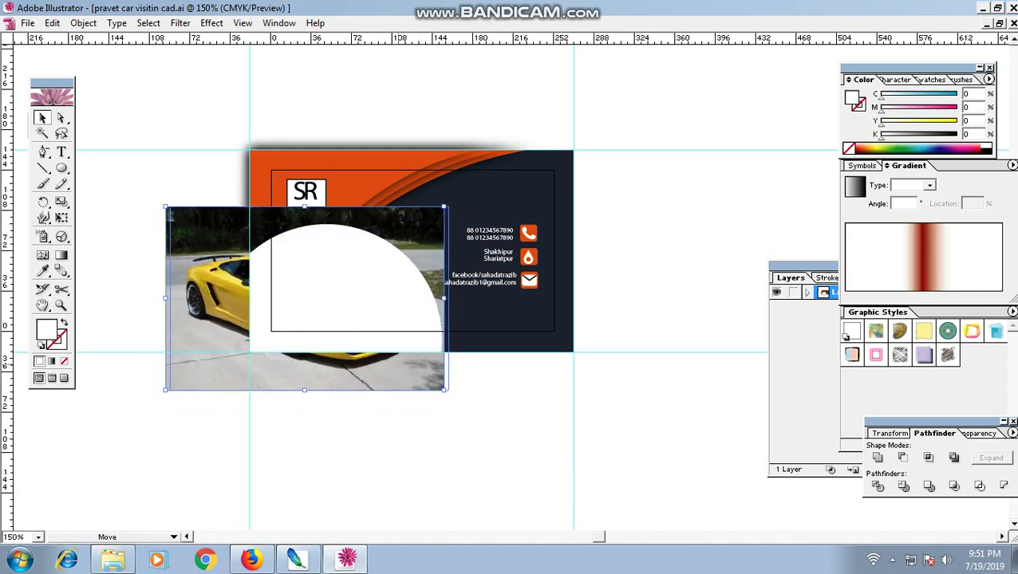
pyautogui.moveTo(234, 330); pyautogui.dragTo(240, 324)
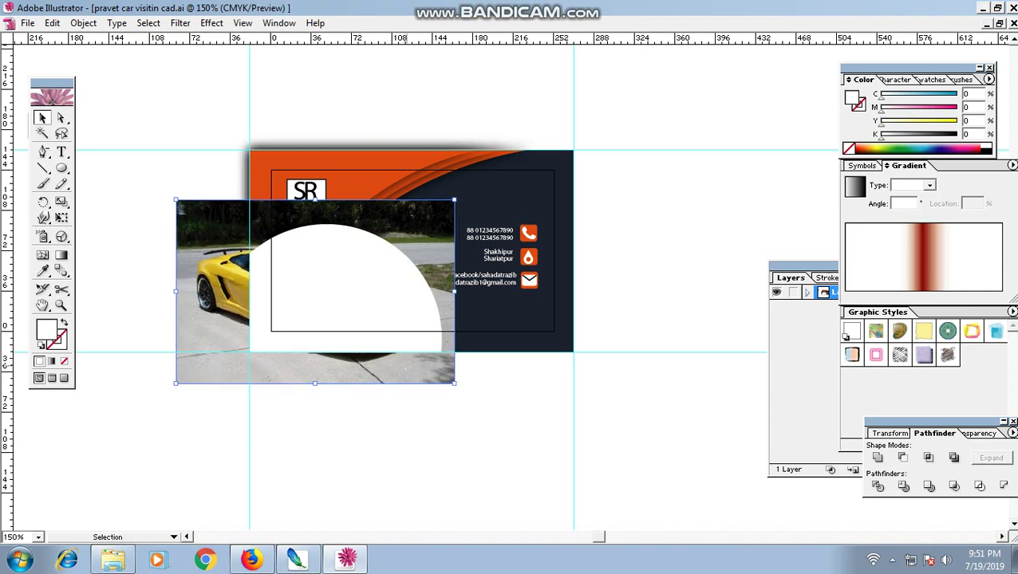
# Step: Envelope-distort the car photo into the white semicircle using Make with Top Object
pyautogui.click(343, 279)
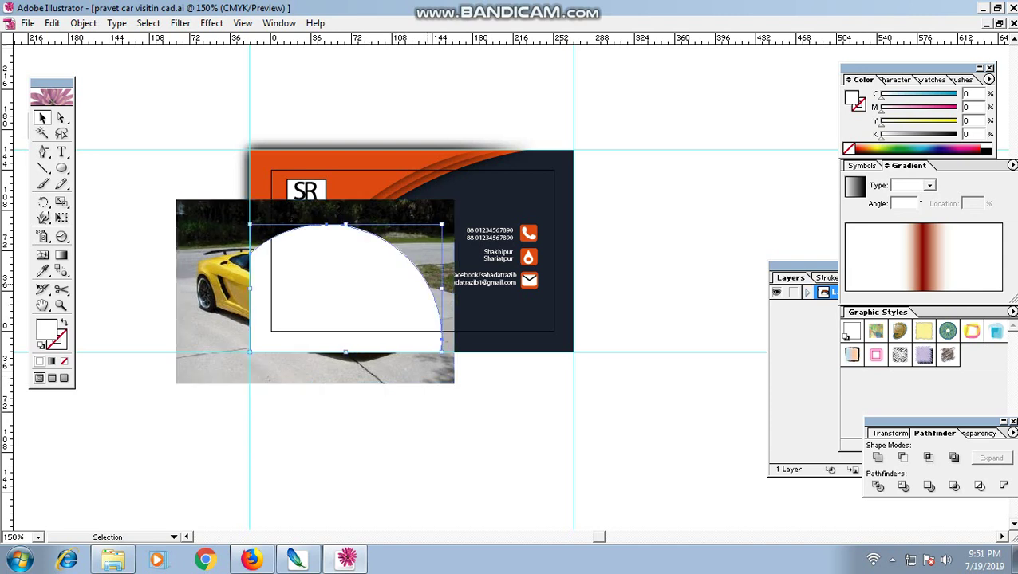
pyautogui.press('shift')
pyautogui.keyDown('shift'); pyautogui.click(212, 303); pyautogui.keyUp('shift')
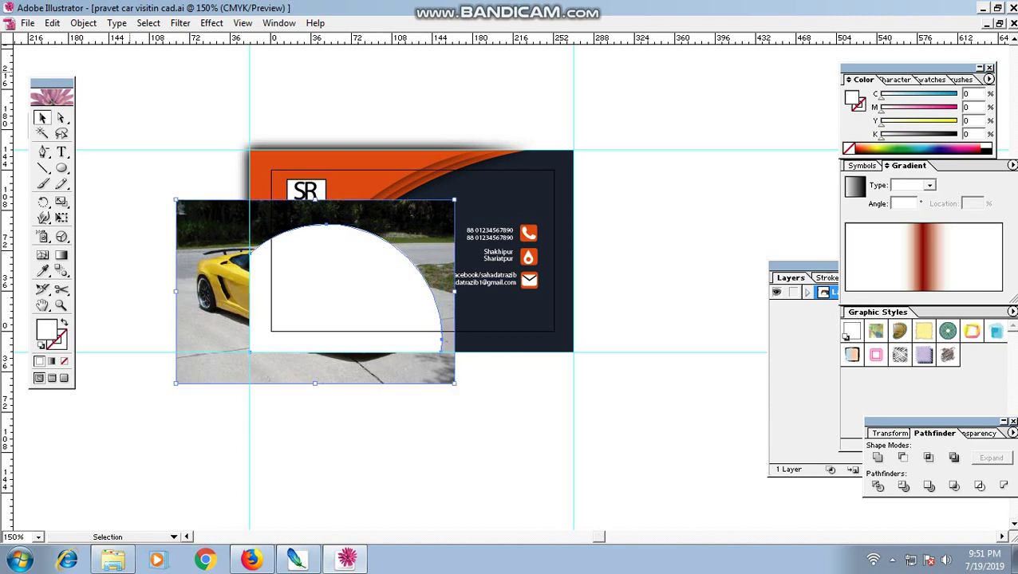
pyautogui.click(83, 23)
pyautogui.moveTo(113, 294)
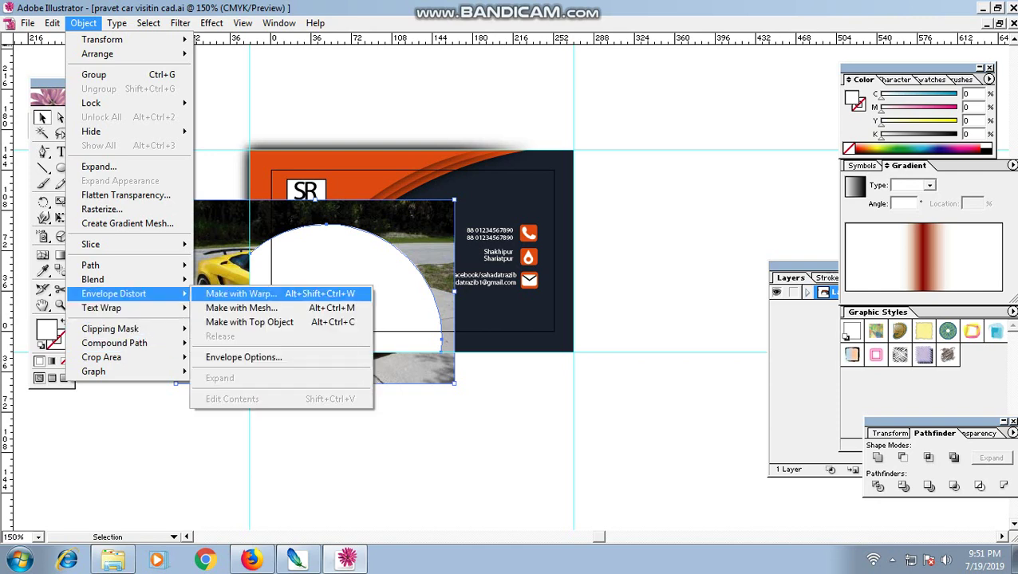
pyautogui.click(256, 321)
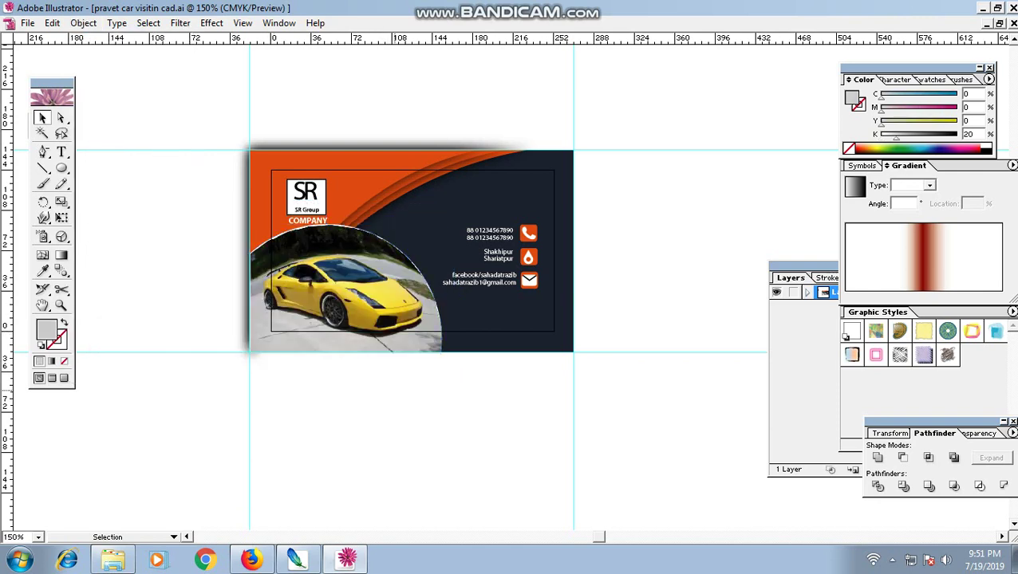
pyautogui.hotkey('ctrl', '+')
pyautogui.hotkey('ctrl', '+')
pyautogui.hotkey('ctrl', '+')
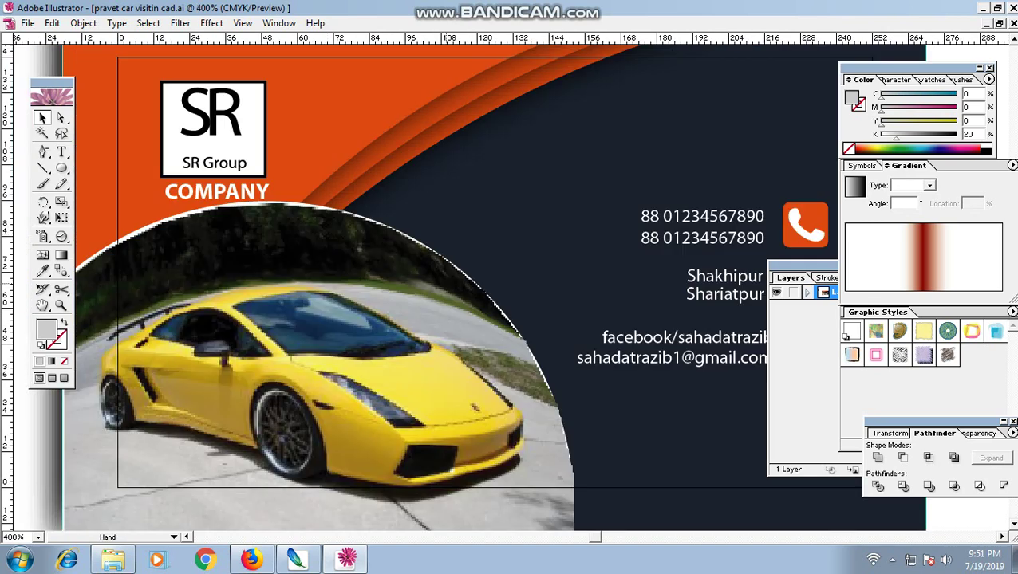
# Step: At 200% zoom, stretch the orange swoosh wider toward the right
pyautogui.hotkey('ctrl', '-')
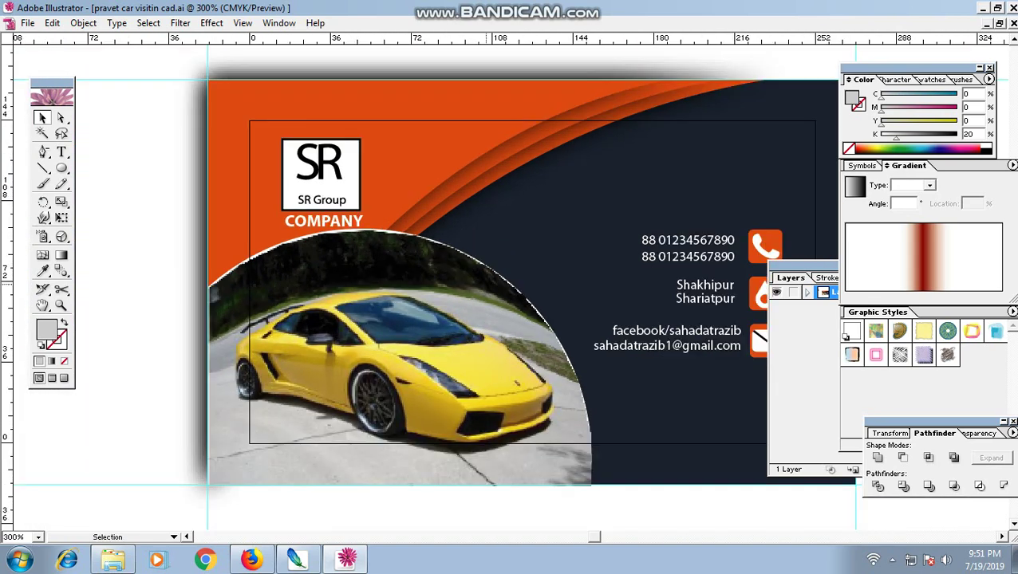
pyautogui.hotkey('ctrl', '-')
pyautogui.hotkey('ctrl', '+')
pyautogui.hotkey('ctrl', '-')
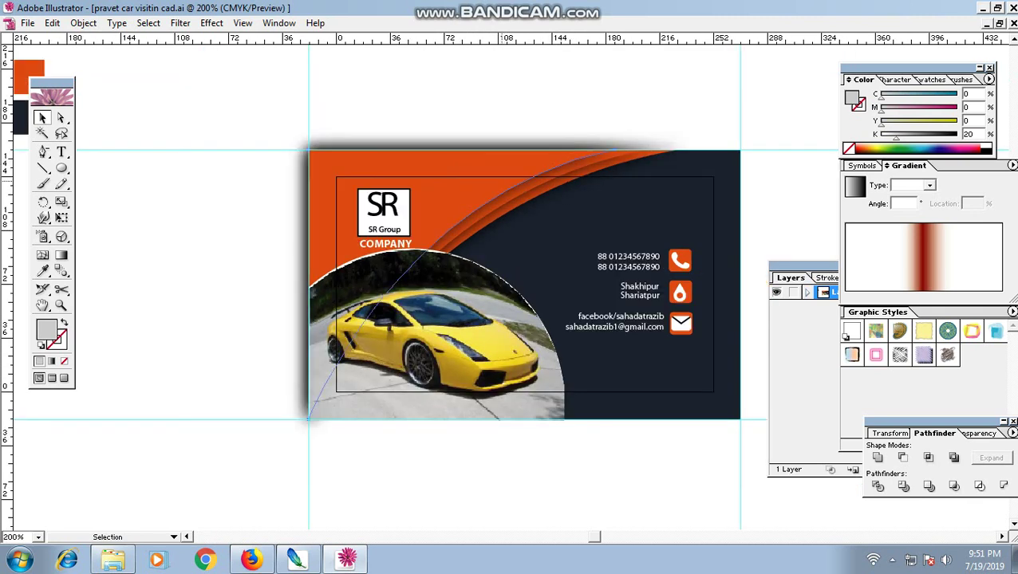
pyautogui.click(589, 172)
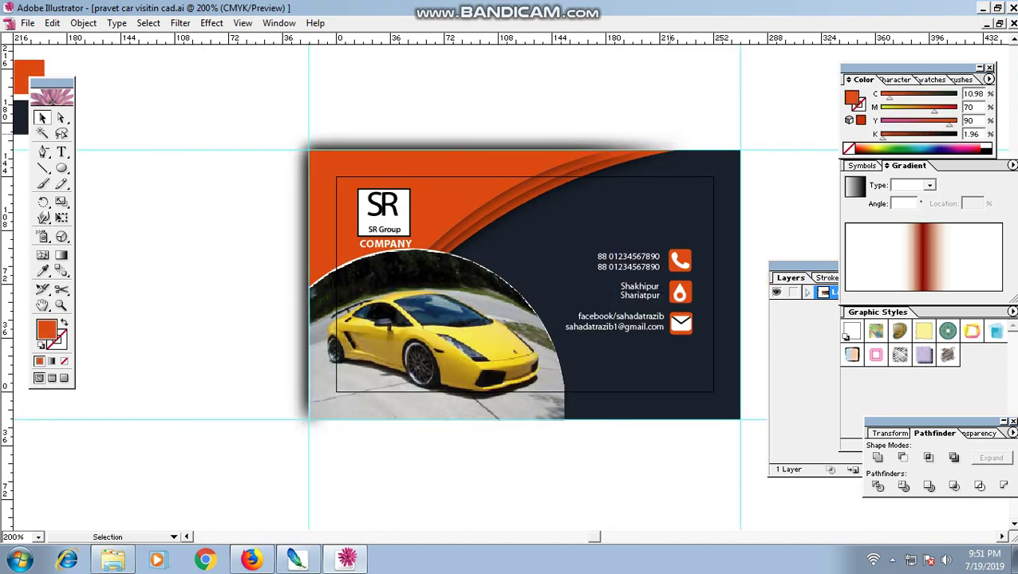
pyautogui.moveTo(614, 286); pyautogui.dragTo(679, 286)
pyautogui.hotkey('ctrl', 'shift', 'a')
# Step: Select the orange swoosh together with the SR logo
pyautogui.moveTo(696, 126); pyautogui.dragTo(595, 165)
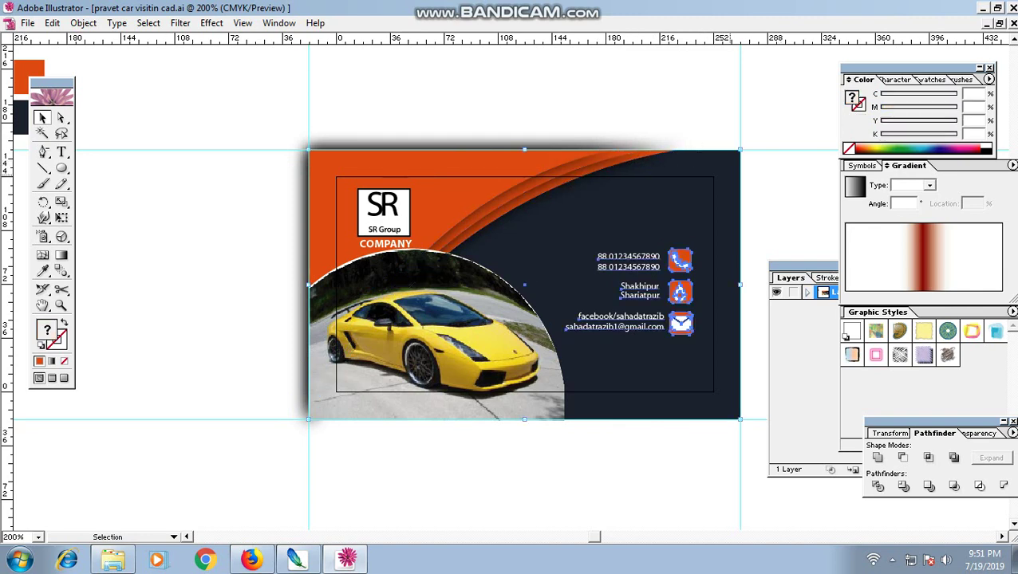
pyautogui.click(586, 163)
pyautogui.keyDown('shift'); pyautogui.click(383, 207); pyautogui.keyUp('shift')
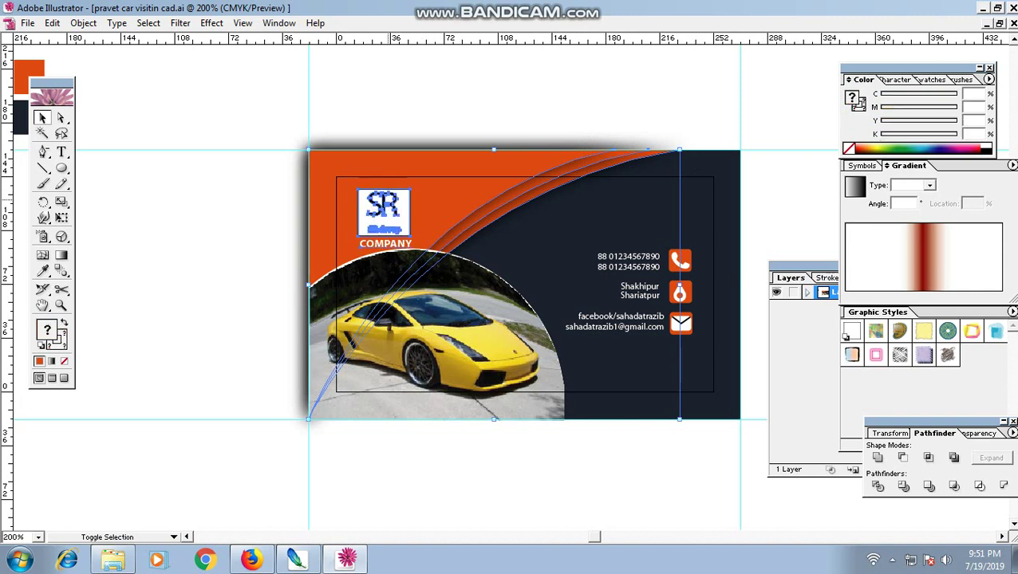
pyautogui.rightClick(396, 197)
pyautogui.moveTo(455, 289)
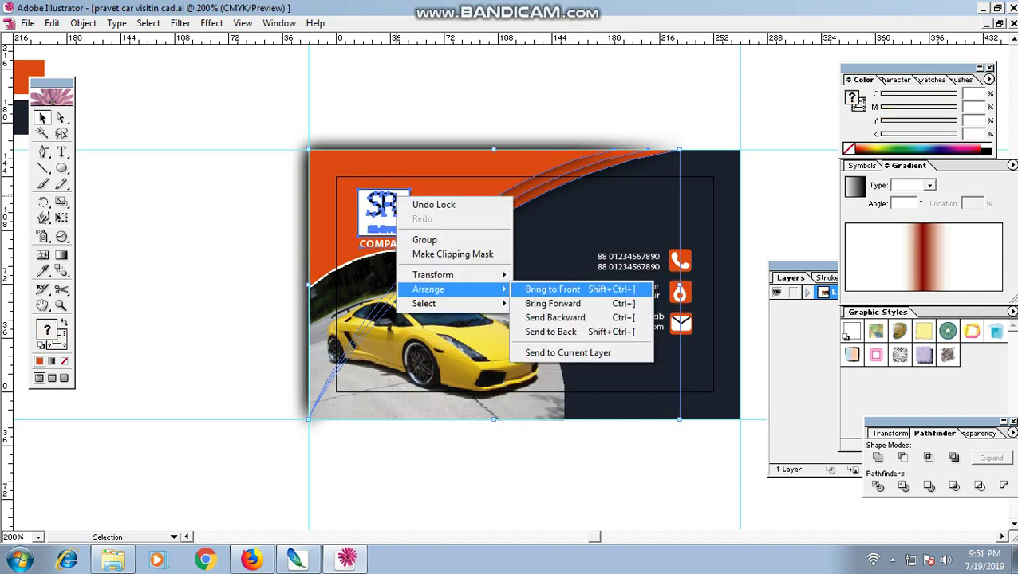
# Step: Bring the SR logo to front and give the car arc an orange rim sampled from the swoosh
pyautogui.click(552, 289)
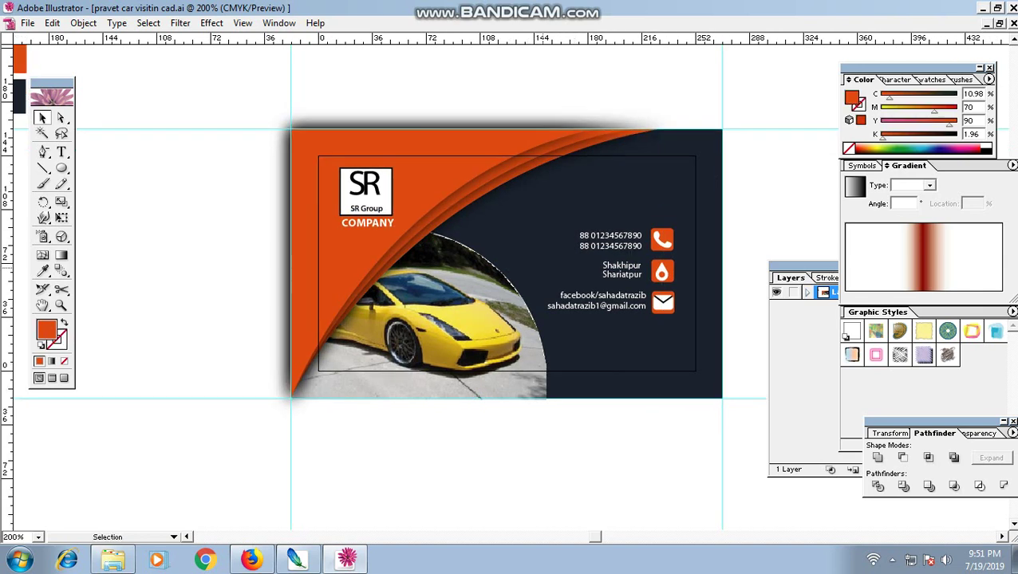
pyautogui.click(521, 311)
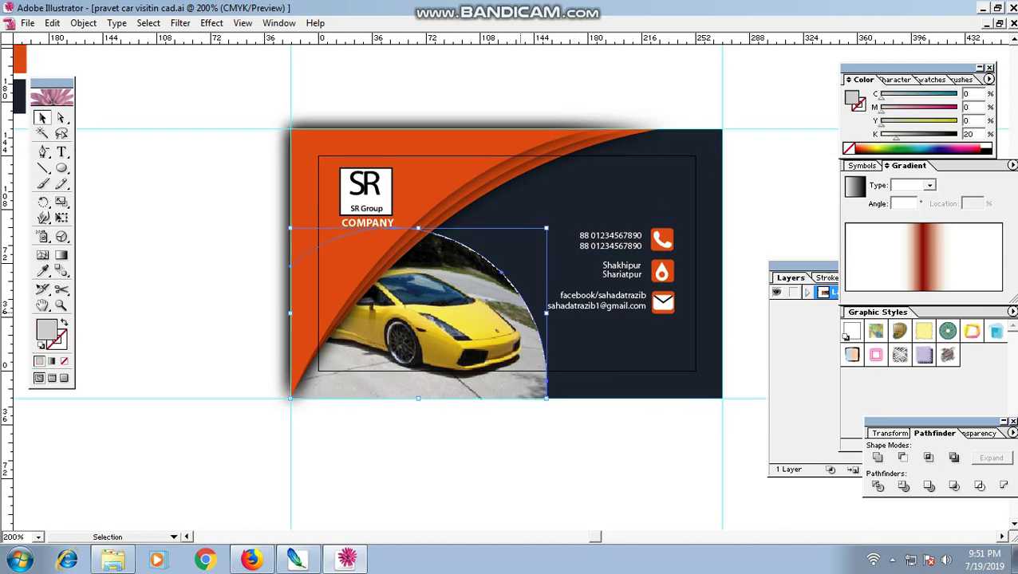
pyautogui.moveTo(896, 137); pyautogui.dragTo(878, 137)
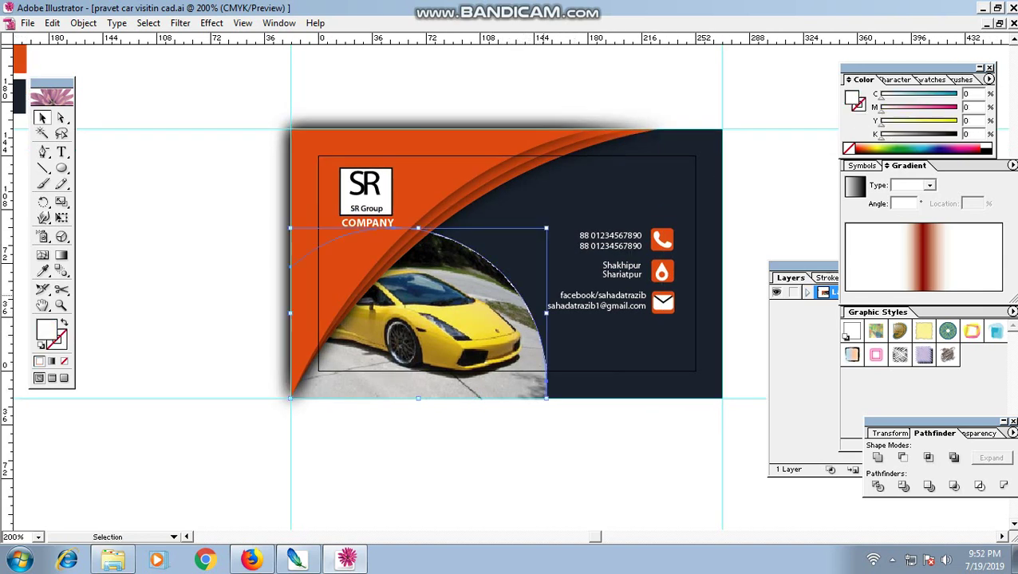
pyautogui.moveTo(546, 313); pyautogui.dragTo(557, 313)
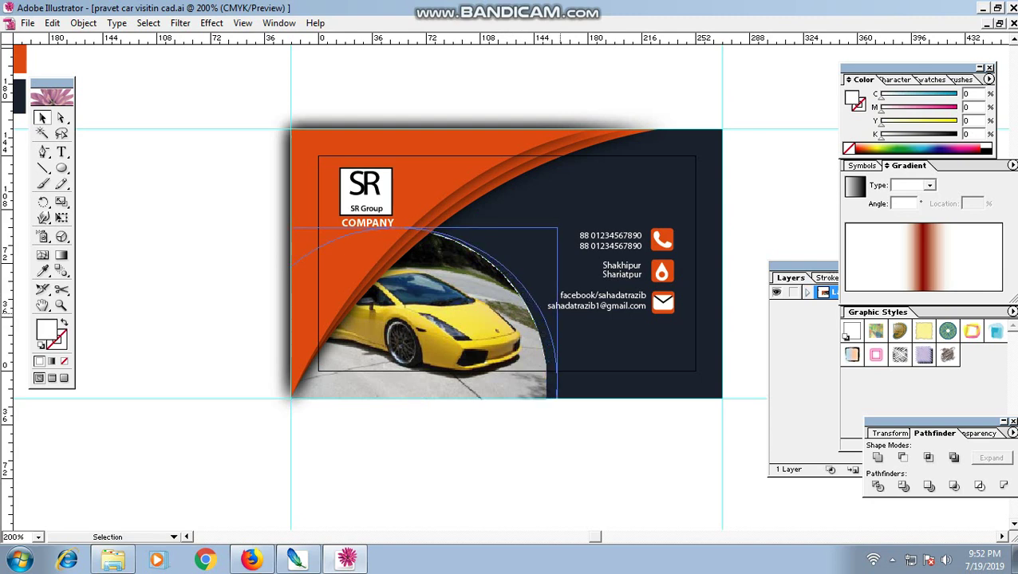
pyautogui.press('i')
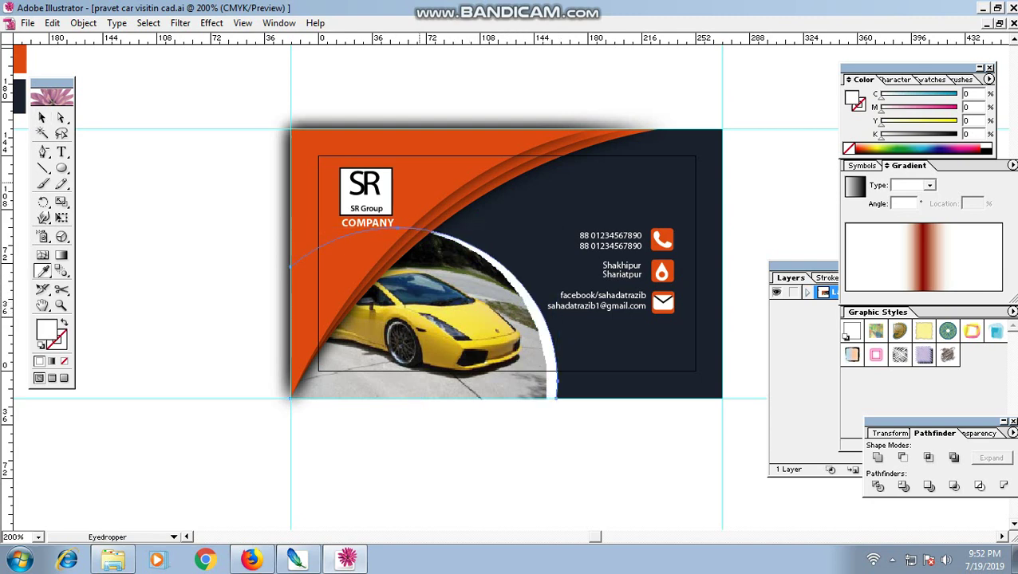
pyautogui.click(418, 182)
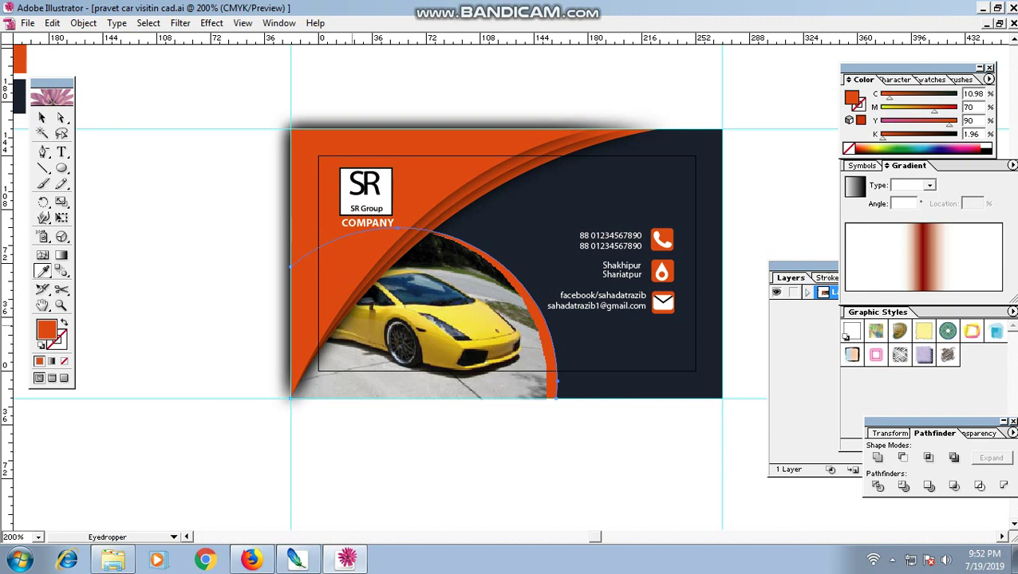
pyautogui.press('v')
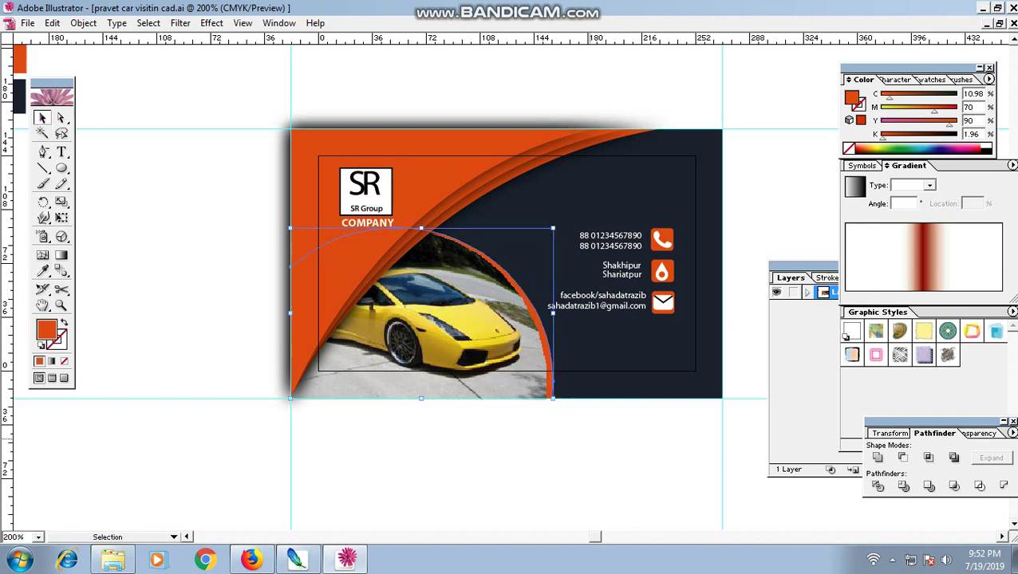
pyautogui.hotkey('ctrl', 'shift', 'a')
pyautogui.click(675, 295)
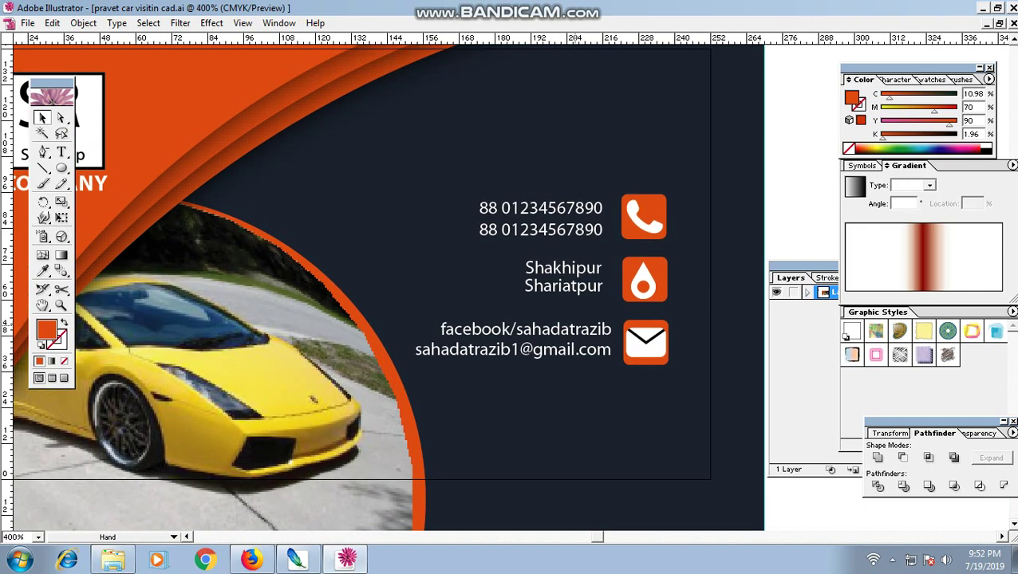
pyautogui.moveTo(559, 239); pyautogui.dragTo(592, 333)
pyautogui.moveTo(398, 279); pyautogui.dragTo(404, 342)
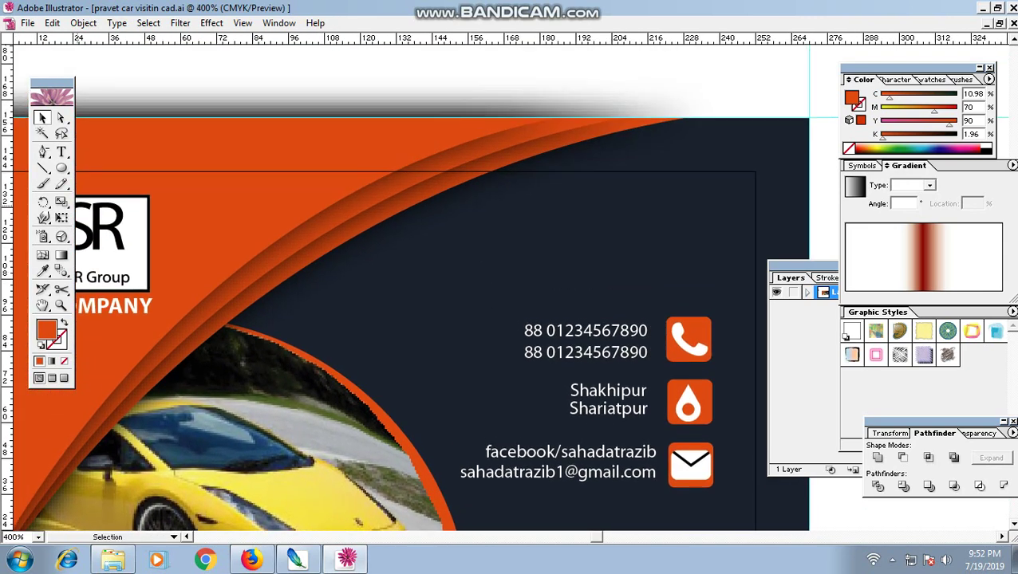
pyautogui.press('t')
pyautogui.click(437, 244)
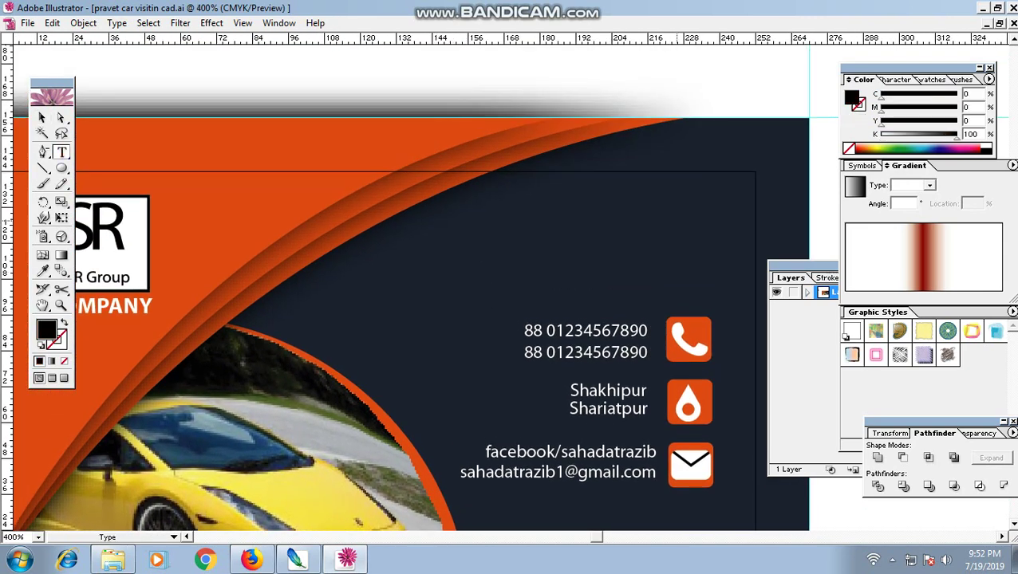
pyautogui.write('SAHA')
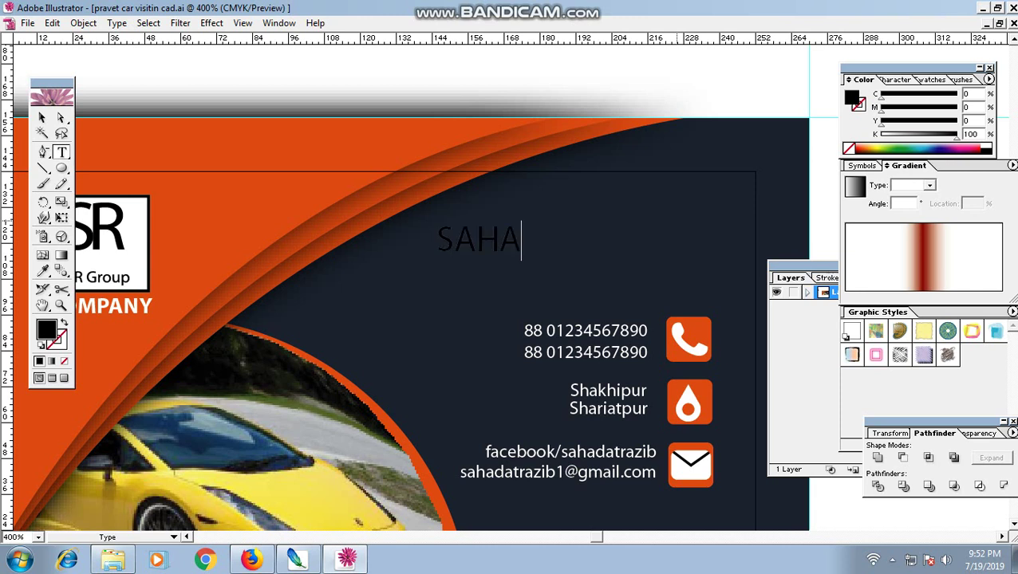
pyautogui.write('DAT')
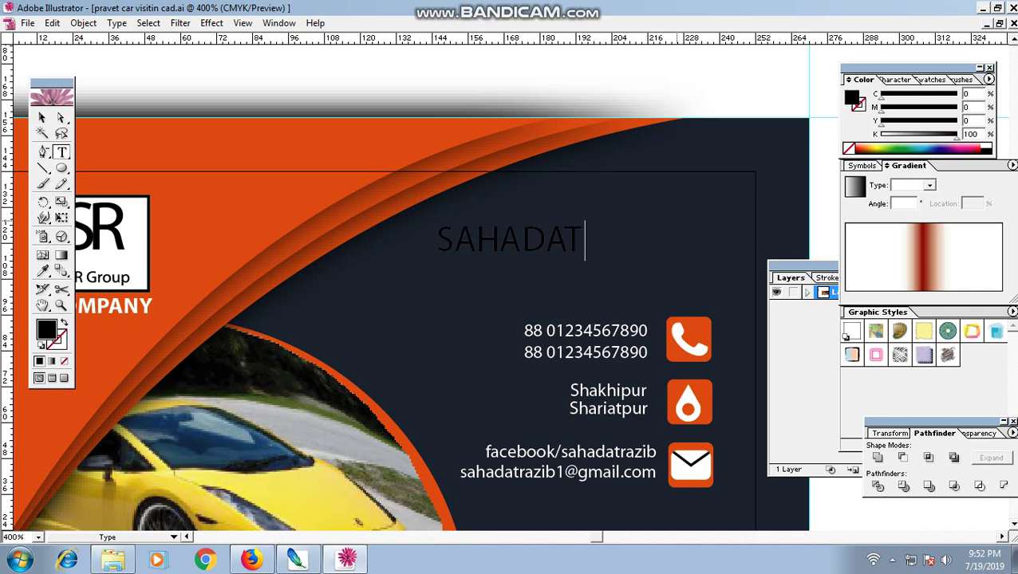
pyautogui.write(' RAZI')
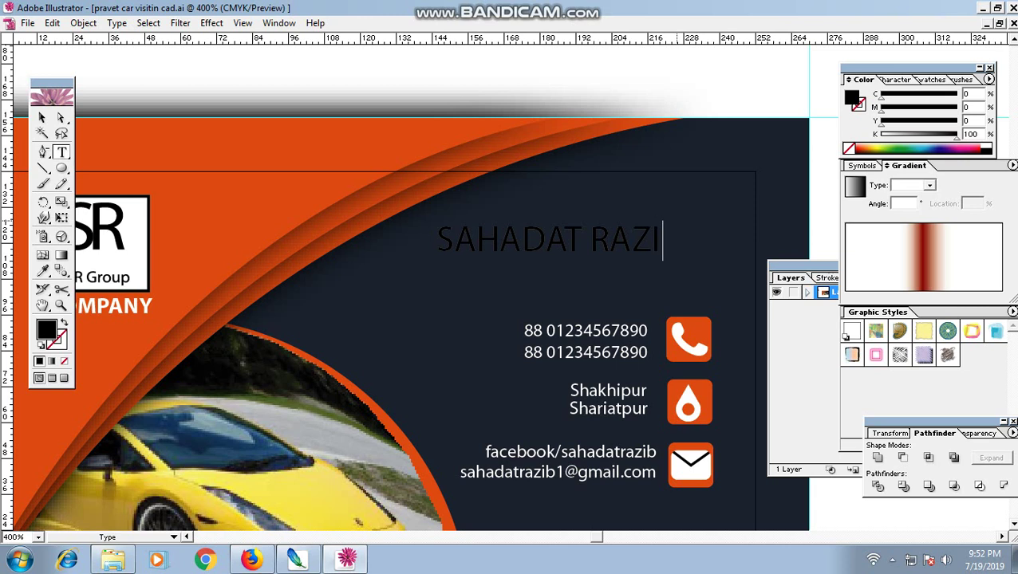
pyautogui.write('B')
pyautogui.press('Escape')
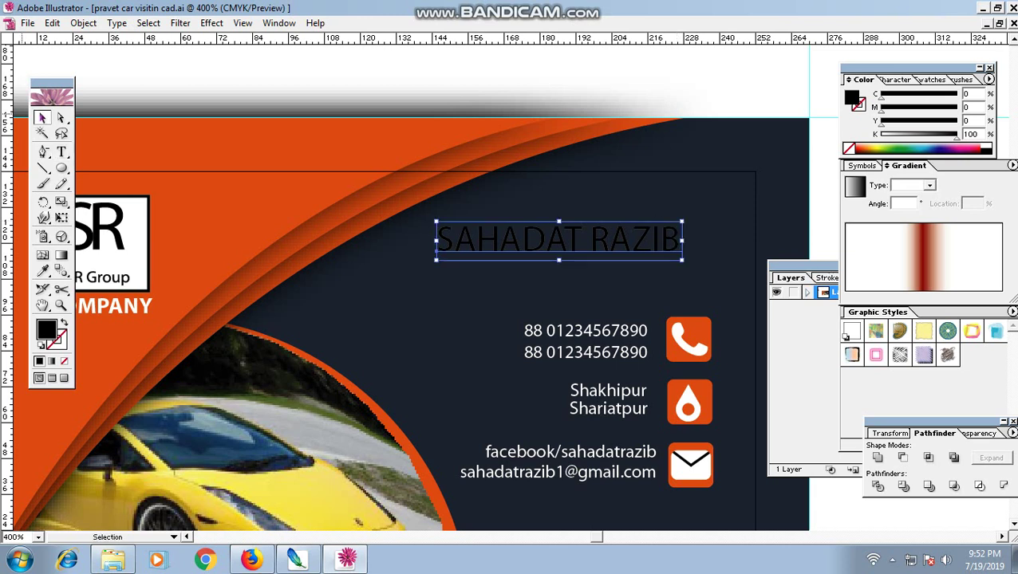
# Step: Colour the name white by sampling the contact text
pyautogui.press('i')
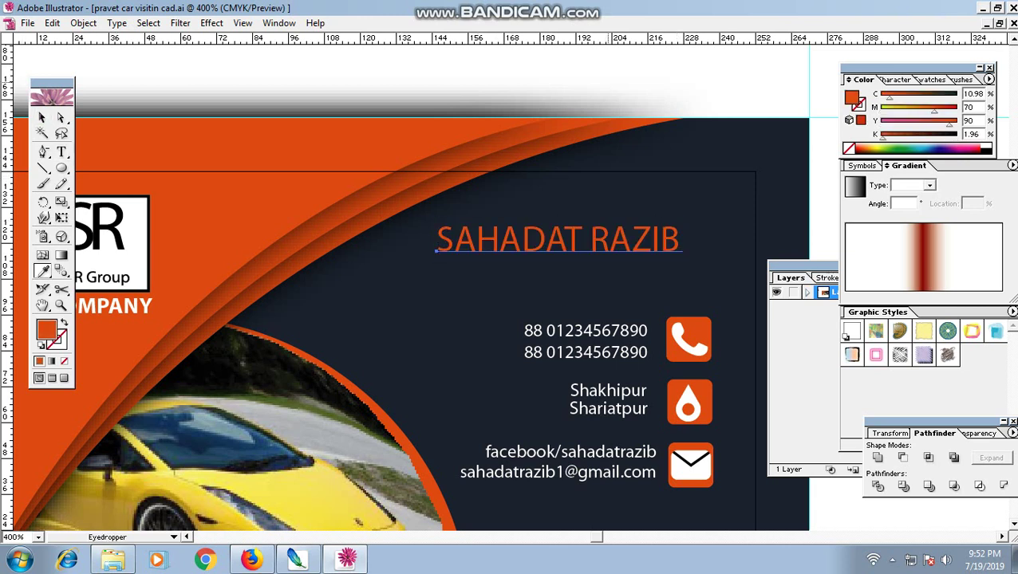
pyautogui.click(586, 331)
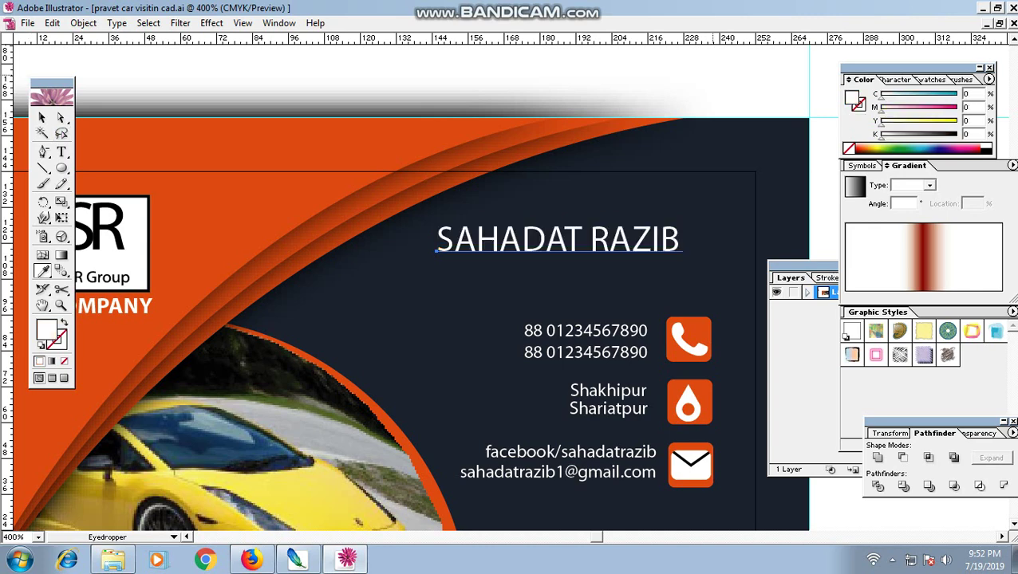
pyautogui.press('v')
pyautogui.click(52, 23)
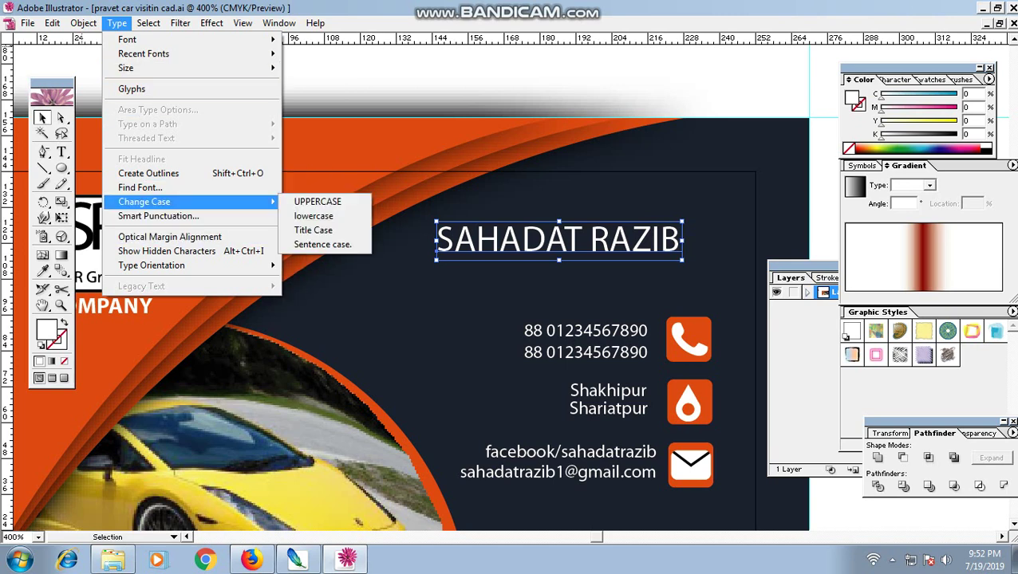
pyautogui.click(626, 391)
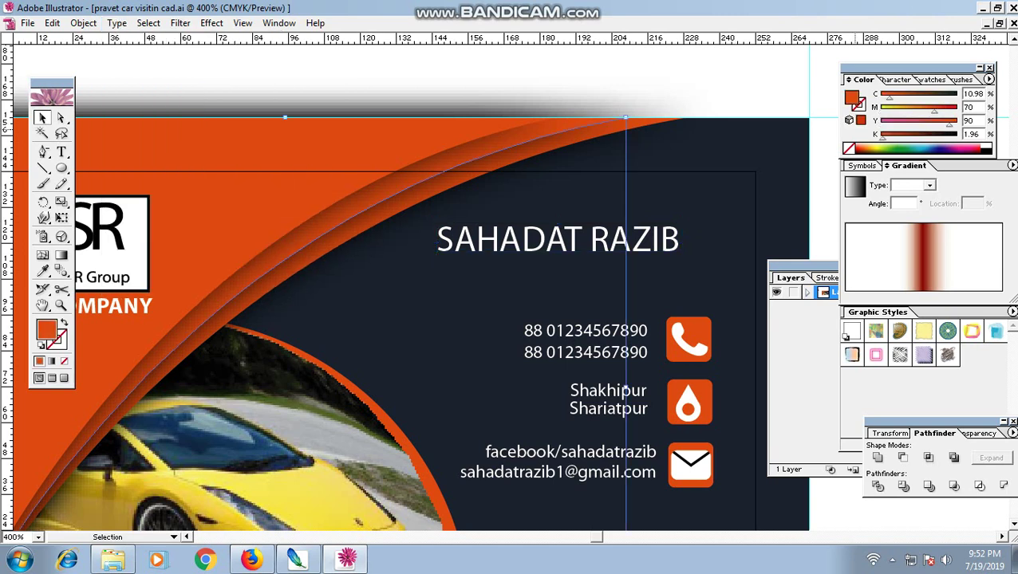
pyautogui.click(891, 79)
pyautogui.click(940, 79)
pyautogui.click(892, 79)
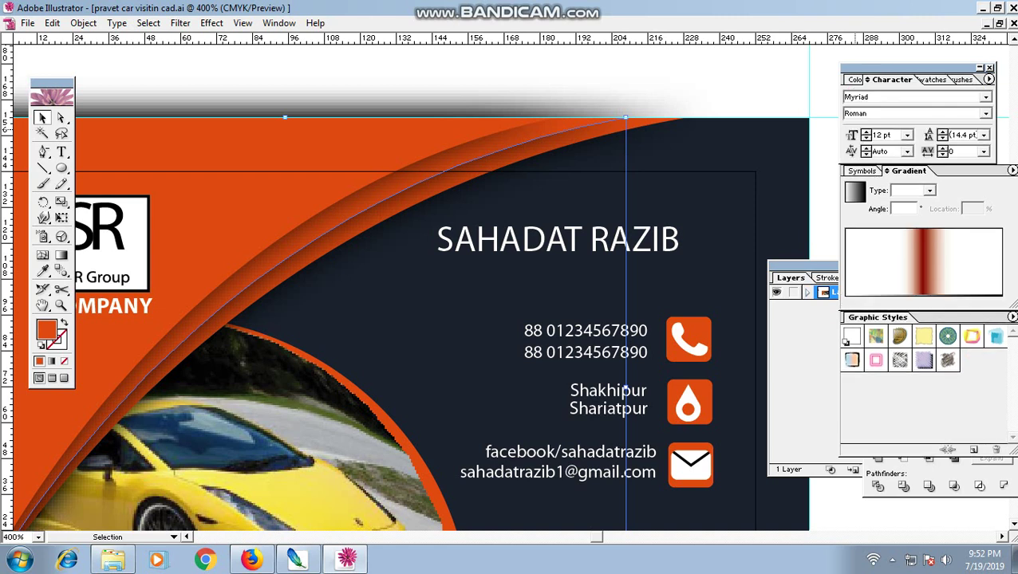
pyautogui.click(559, 240)
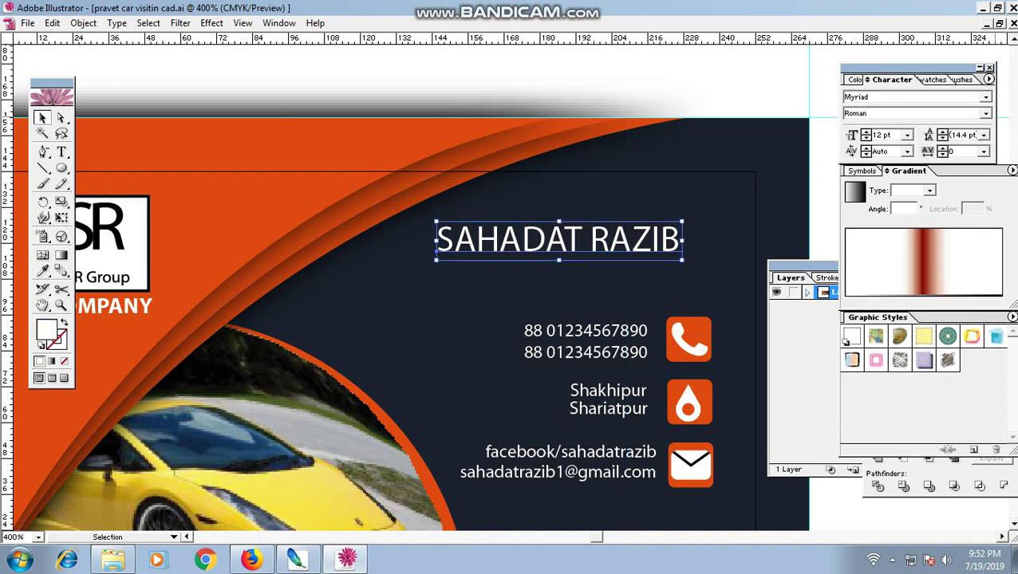
pyautogui.click(986, 113)
pyautogui.click(877, 147)
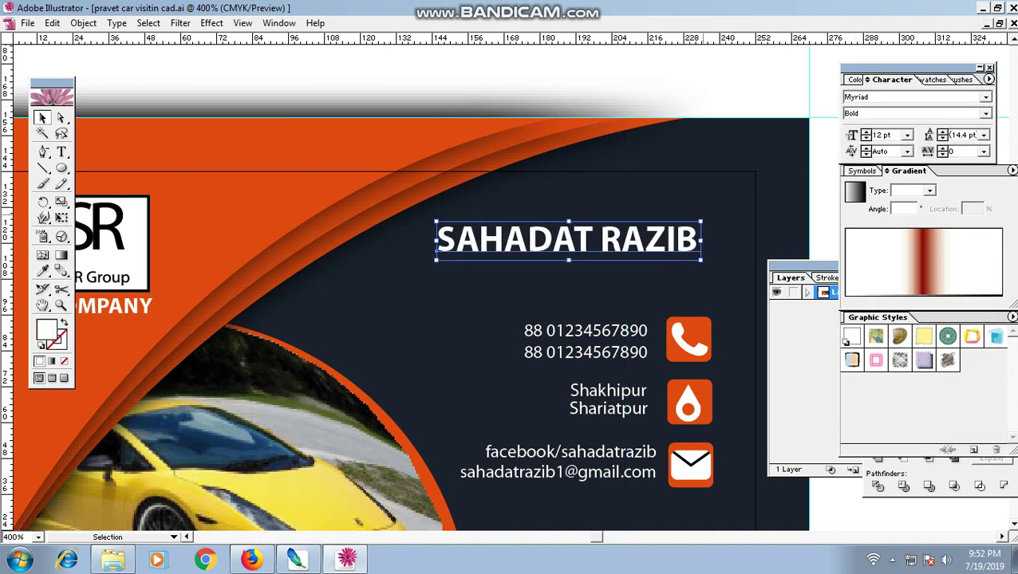
# Step: Resize the name and shift it slightly left and up
pyautogui.moveTo(701, 240); pyautogui.dragTo(786, 241)
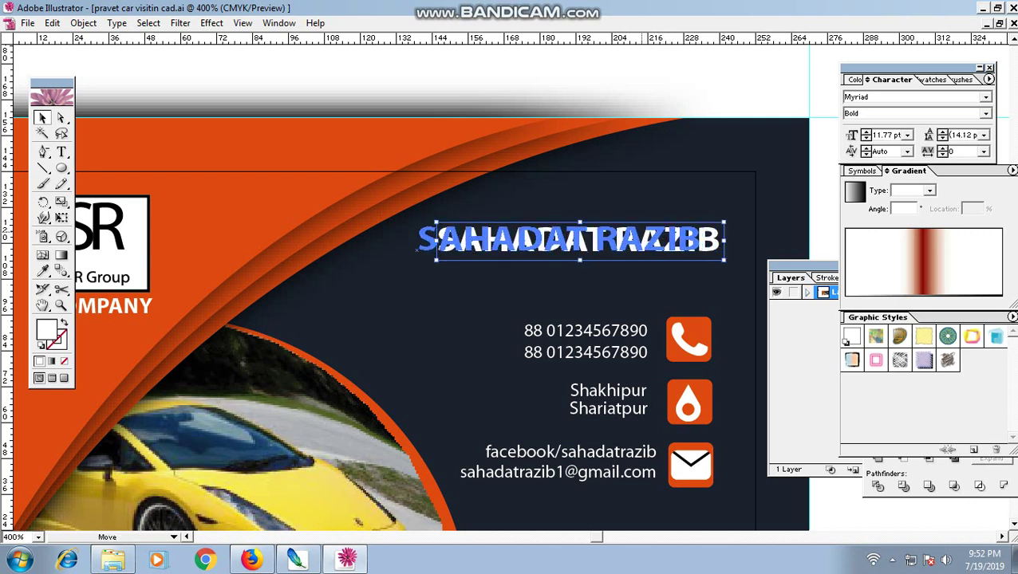
pyautogui.moveTo(606, 239); pyautogui.dragTo(579, 234)
pyautogui.press('Up')
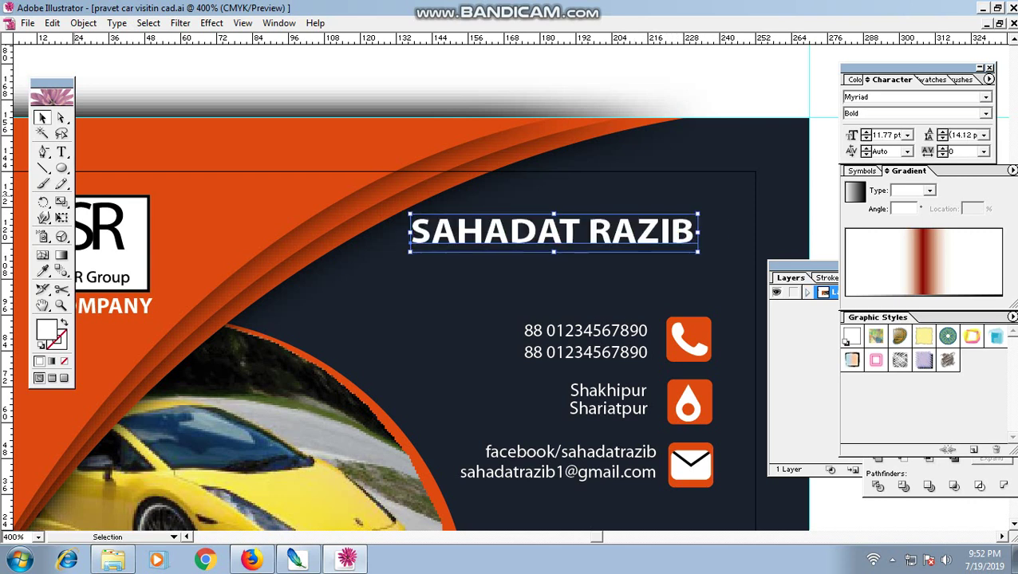
pyautogui.press('t')
pyautogui.click(405, 297)
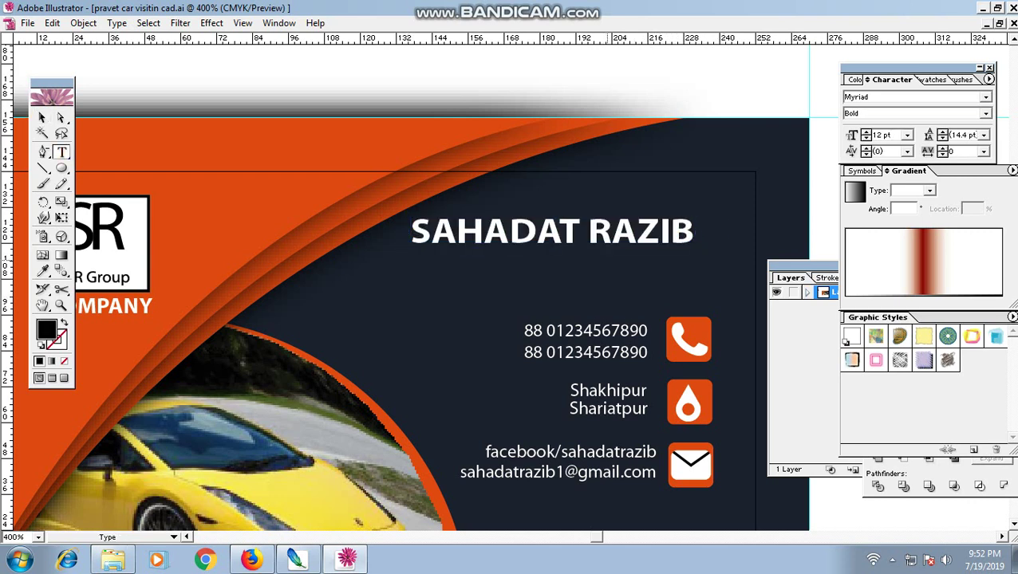
# Step: Type 'BANGLADESH GROUP', shrink it and place it under the name
pyautogui.write('BAN')
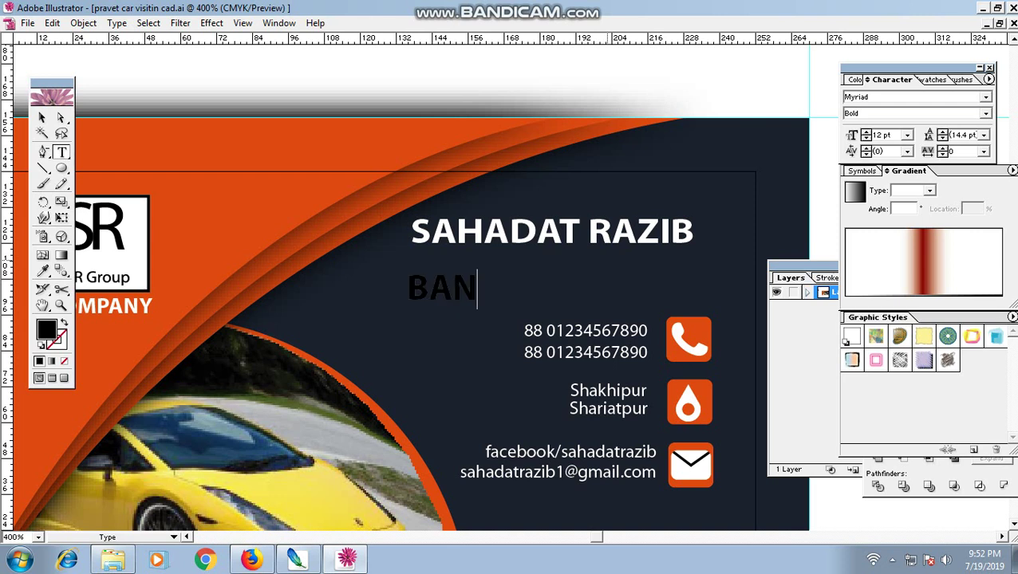
pyautogui.write('G')
pyautogui.write('LADES')
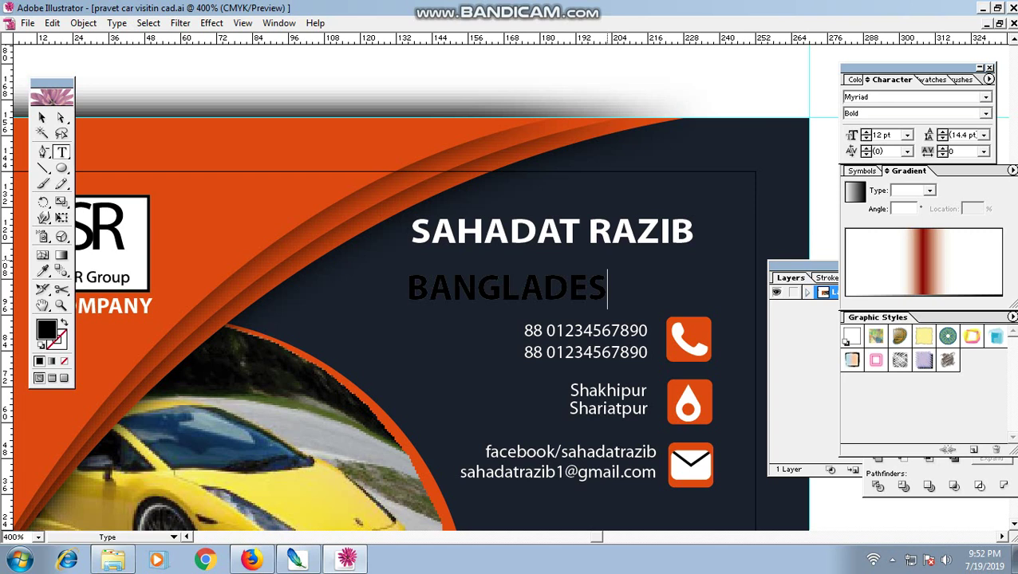
pyautogui.write('H ')
pyautogui.write('GR')
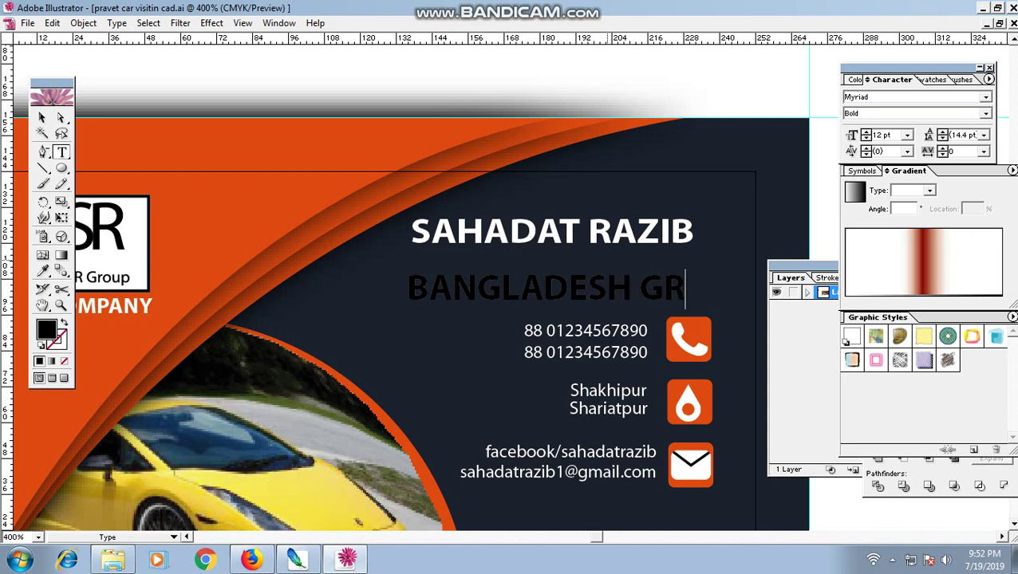
pyautogui.write('OUP')
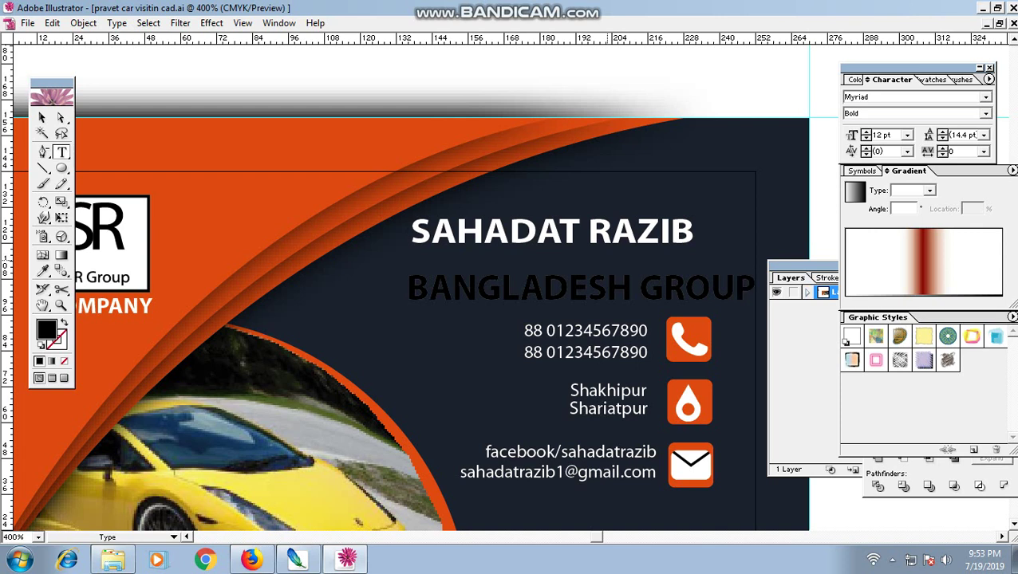
pyautogui.press('Escape')
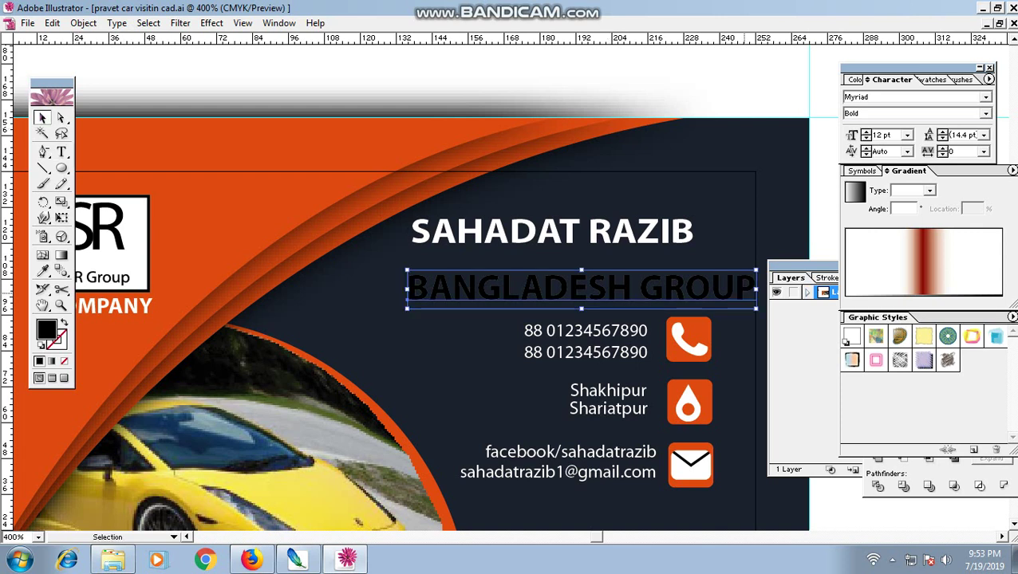
pyautogui.moveTo(756, 308); pyautogui.dragTo(683, 303)
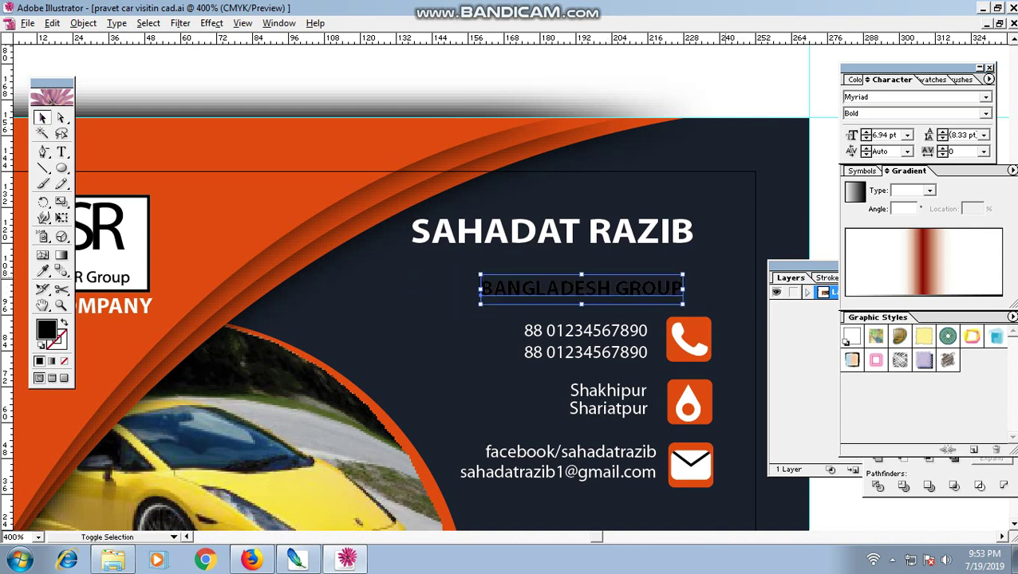
pyautogui.moveTo(558, 289); pyautogui.dragTo(489, 264)
pyautogui.moveTo(613, 263); pyautogui.dragTo(686, 260)
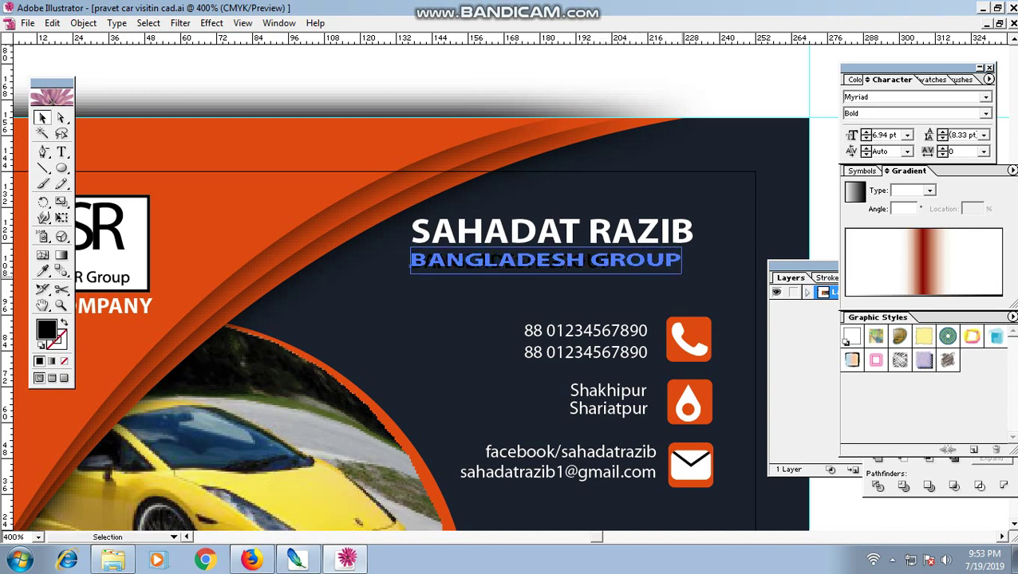
# Step: Set the subtitle to Roman, widen it to the name's width, and colour it orange
pyautogui.click(986, 113)
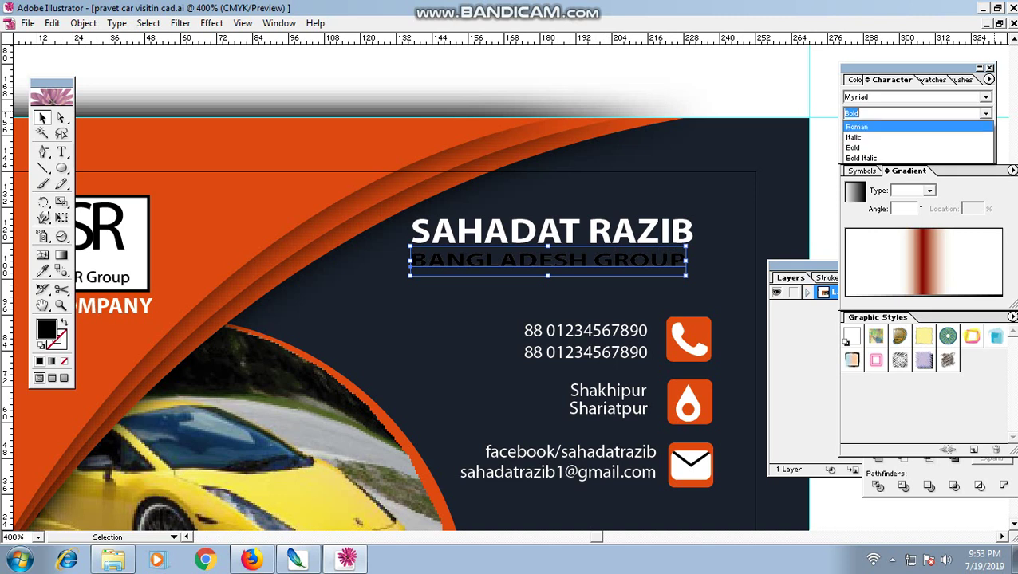
pyautogui.click(878, 147)
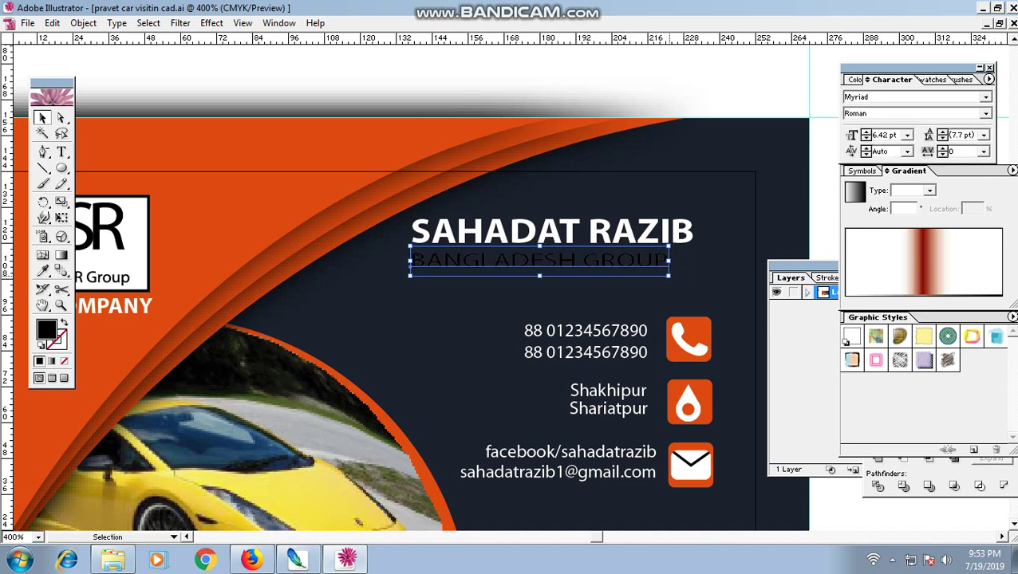
pyautogui.moveTo(670, 260); pyautogui.dragTo(690, 260)
pyautogui.press('i')
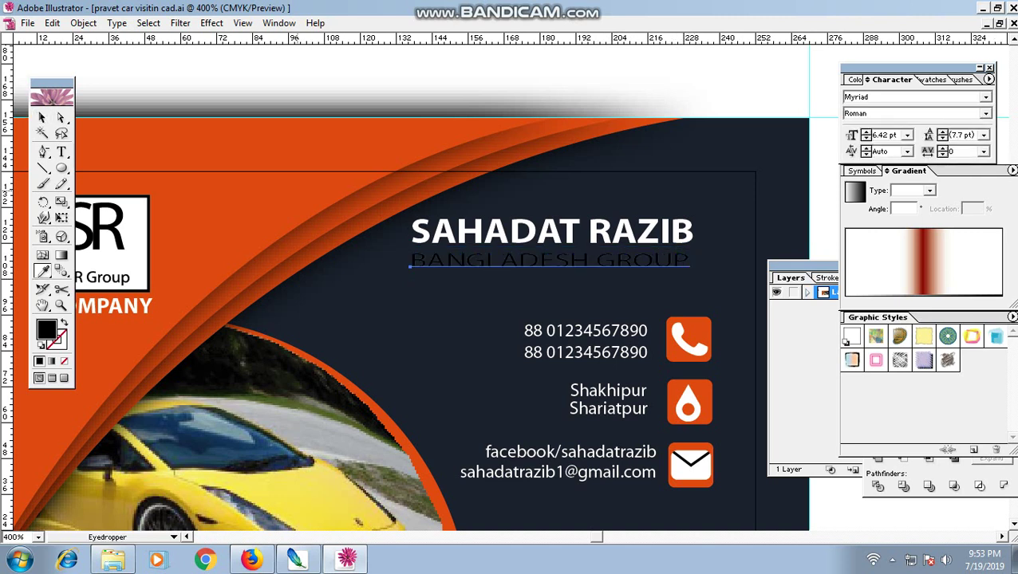
pyautogui.click(319, 152)
pyautogui.press('v')
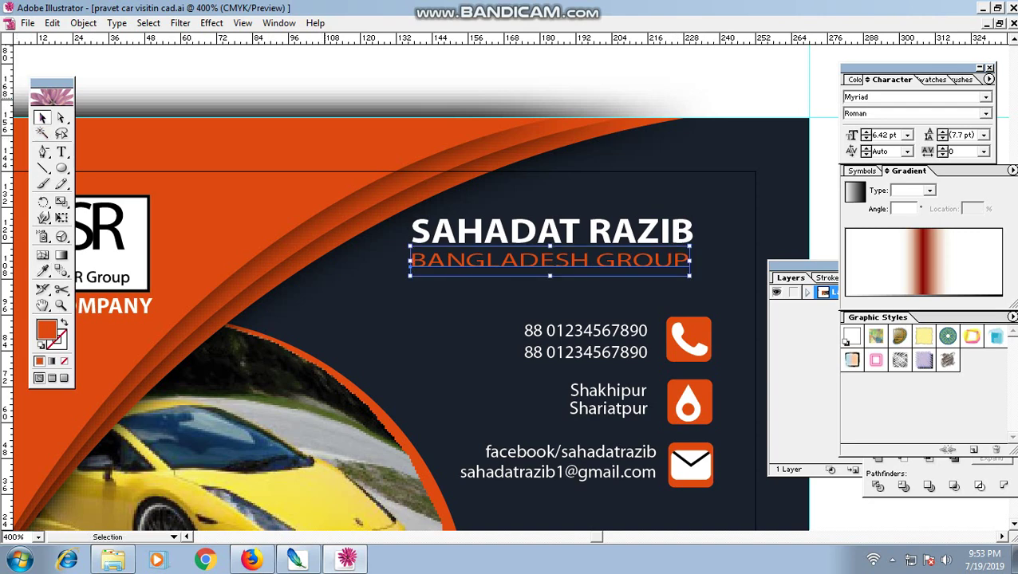
pyautogui.click(319, 152)
pyautogui.hotkey('ctrl', '-')
pyautogui.hotkey('ctrl', '-')
pyautogui.hotkey('ctrl', '-')
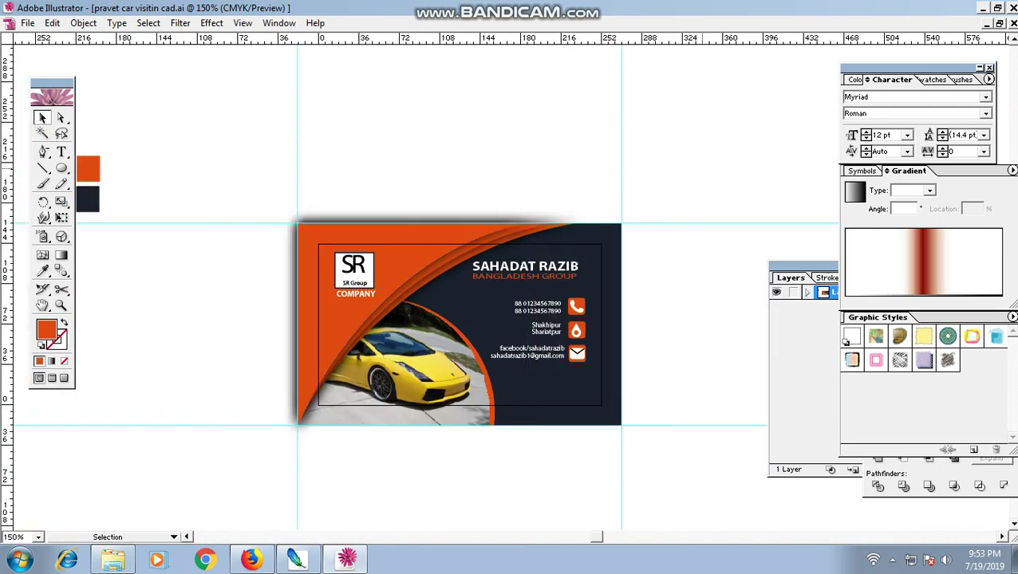
pyautogui.moveTo(680, 177); pyautogui.dragTo(241, 431)
pyautogui.rightClick(469, 308)
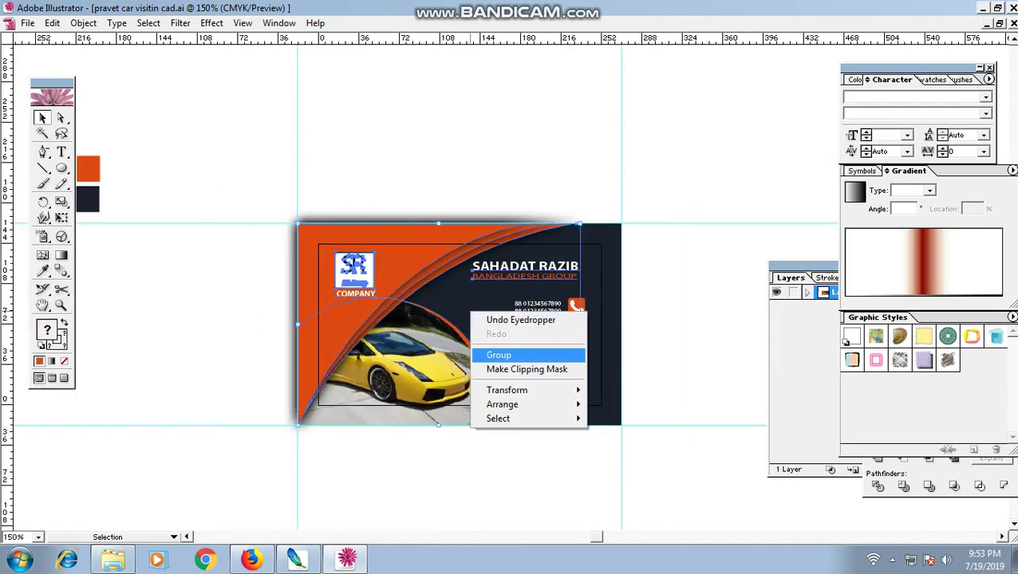
pyautogui.click(488, 355)
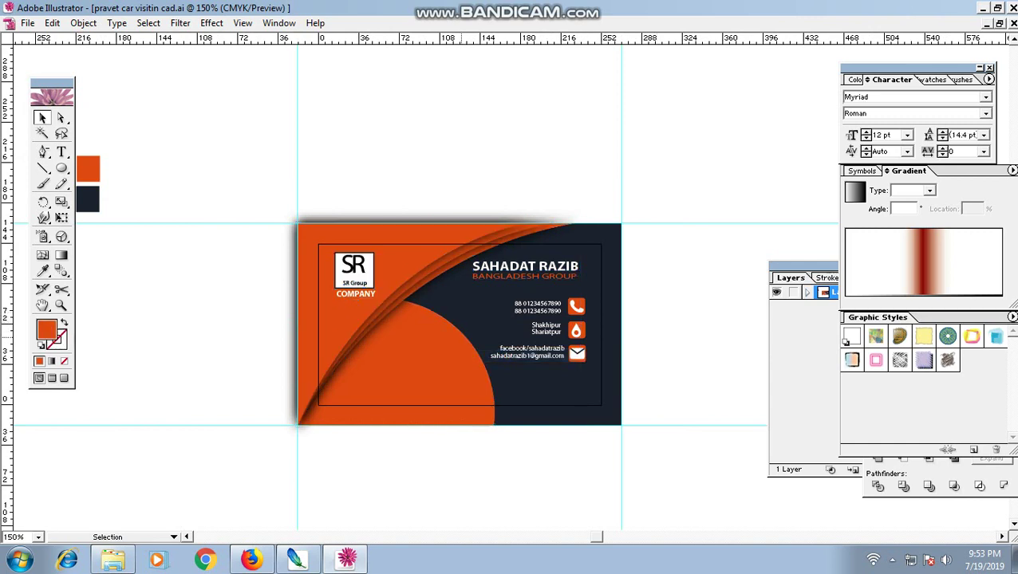
pyautogui.hotkey('ctrl', 'z')
pyautogui.hotkey('ctrl', '+')
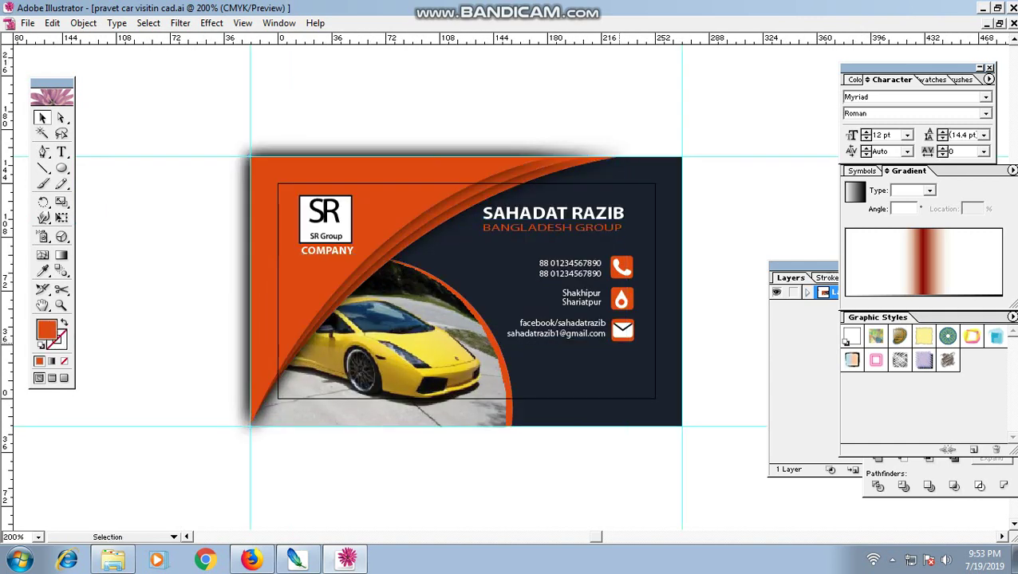
pyautogui.click(263, 343)
pyautogui.keyDown('shift'); pyautogui.click(404, 199); pyautogui.keyUp('shift')
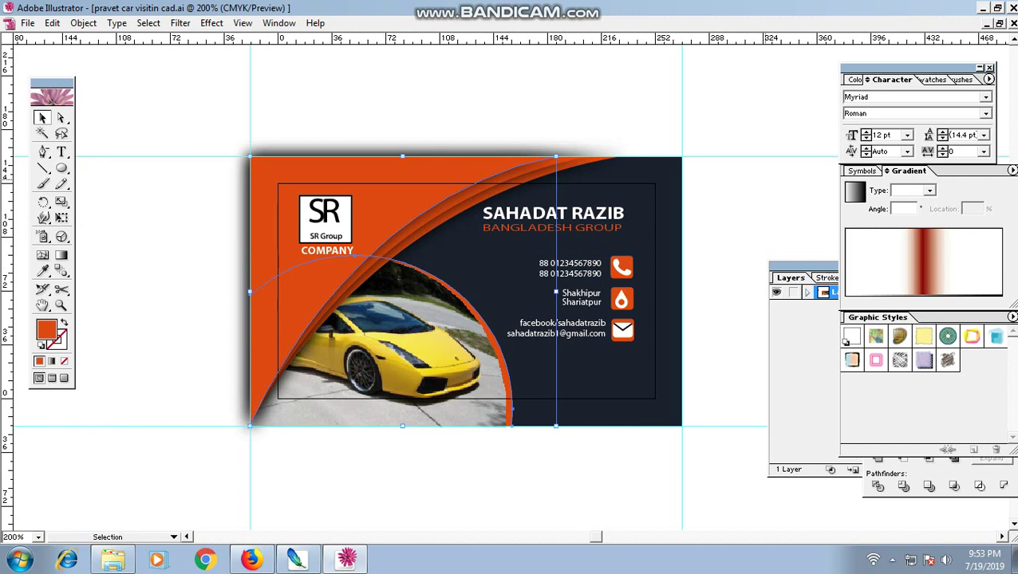
pyautogui.moveTo(711, 137); pyautogui.dragTo(502, 408)
pyautogui.rightClick(452, 364)
pyautogui.click(477, 409)
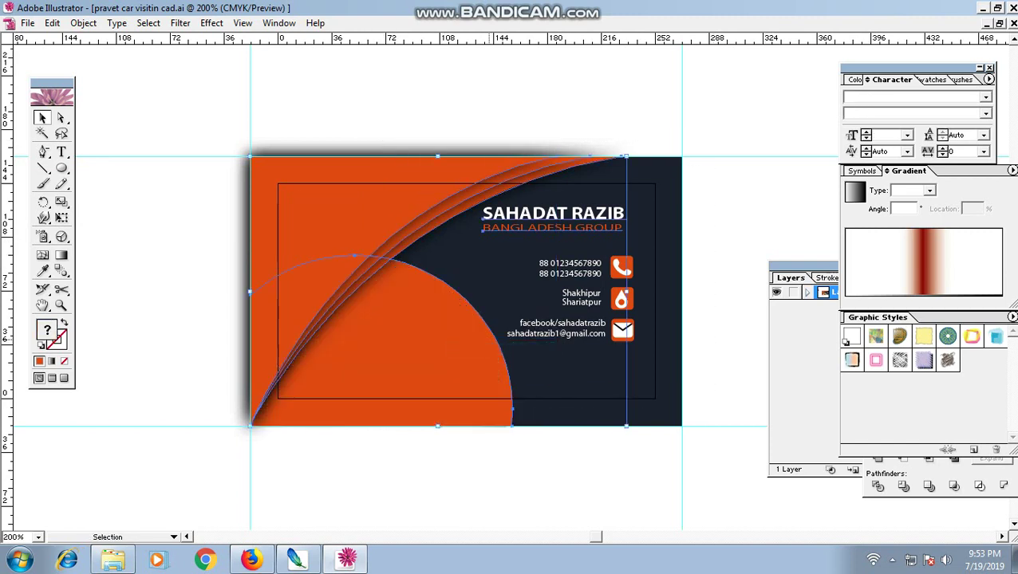
pyautogui.hotkey('ctrl', 'z')
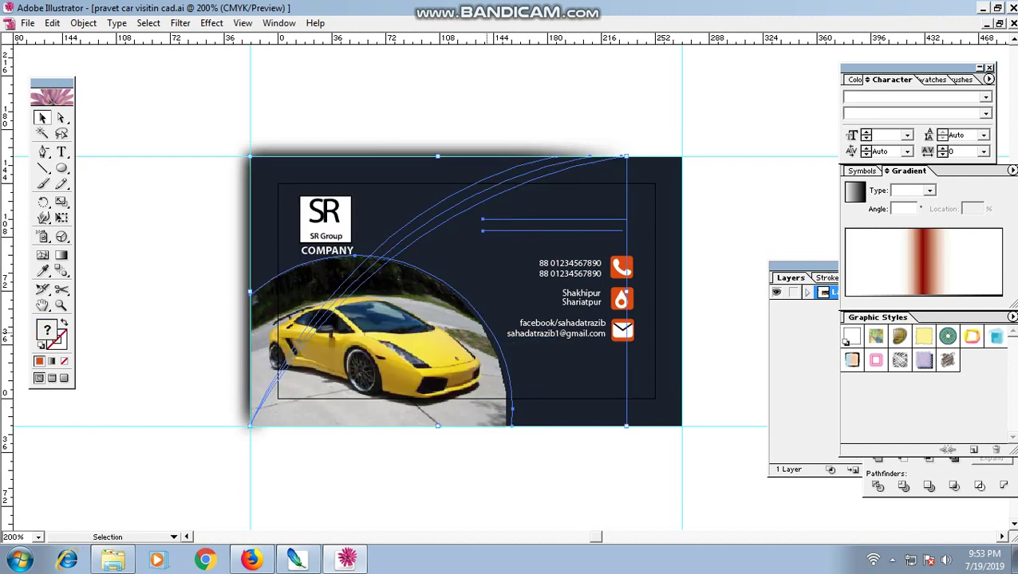
pyautogui.hotkey('ctrl', 'shift', 'z')
pyautogui.hotkey('ctrl', 'z')
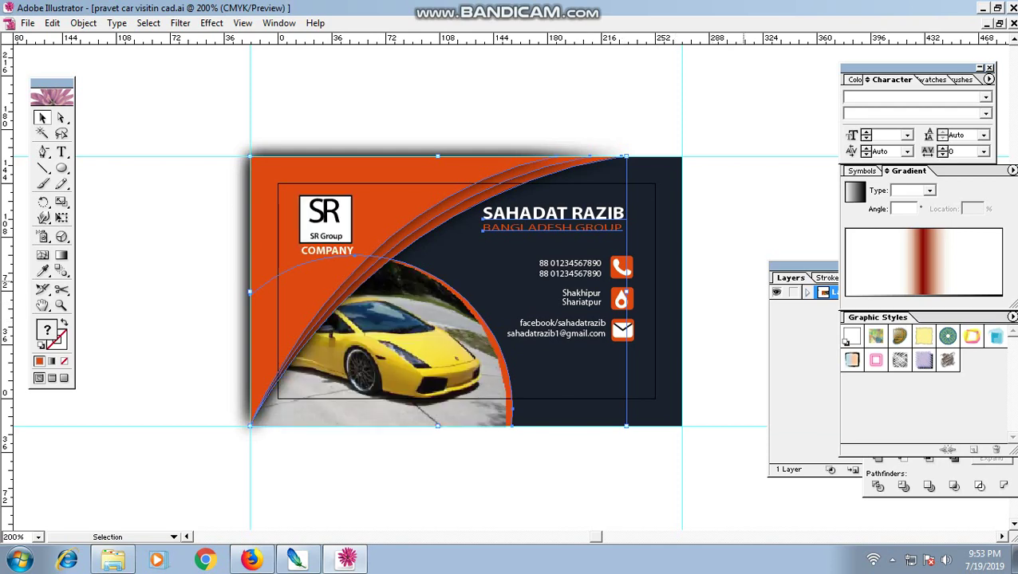